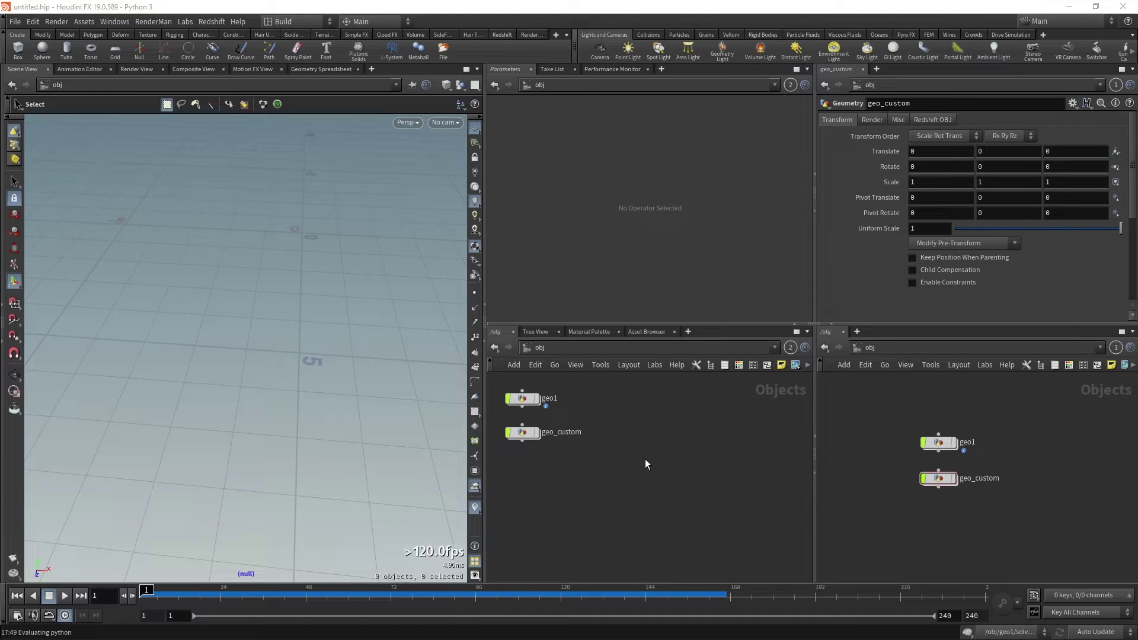
Step: Add a new Geometry object, geo2, and dive inside it
key("Tab")
type("geo")
key("Return")
left_click(645, 459)
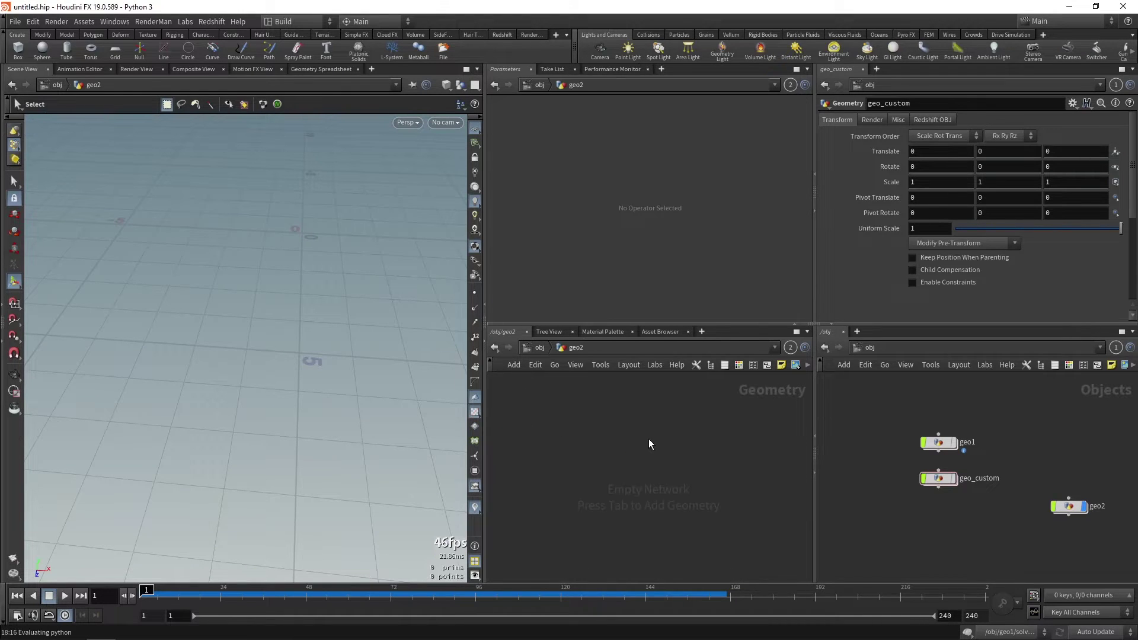
Step: Add a Grid node inside geo2
key("Tab")
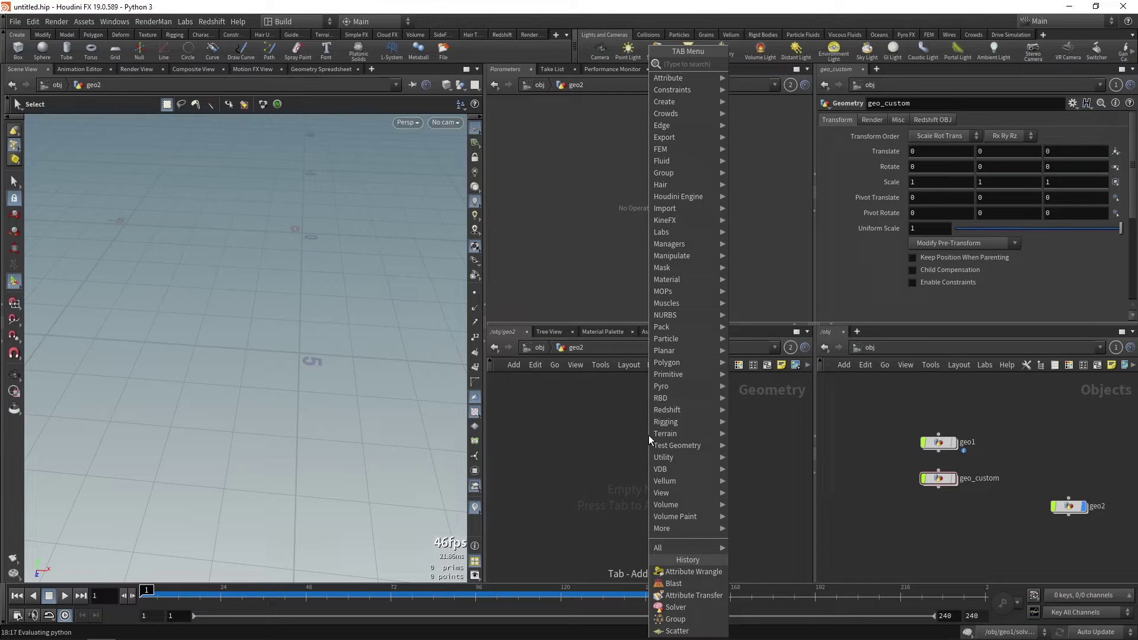
type("obj")
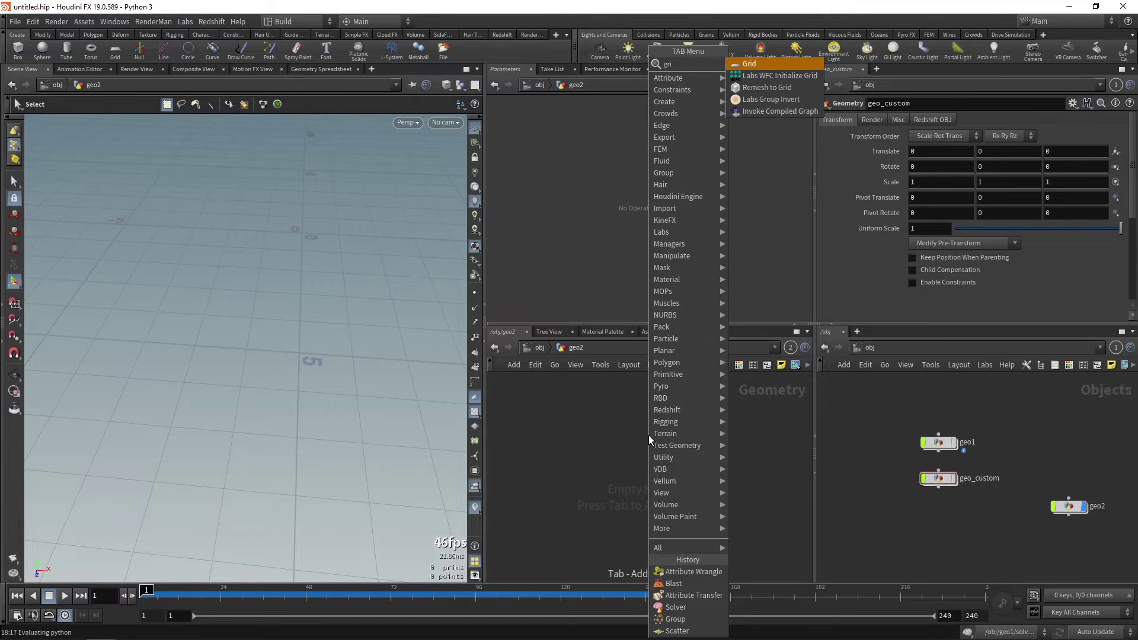
key("Return")
left_click(648, 435)
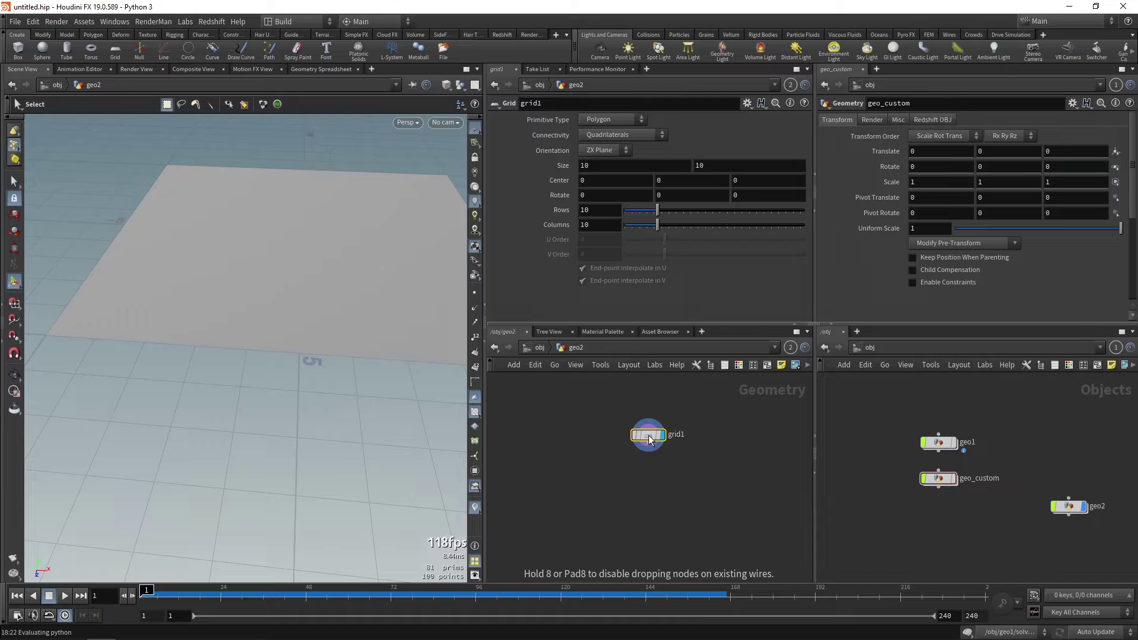
scroll(628, 451, "up", 3)
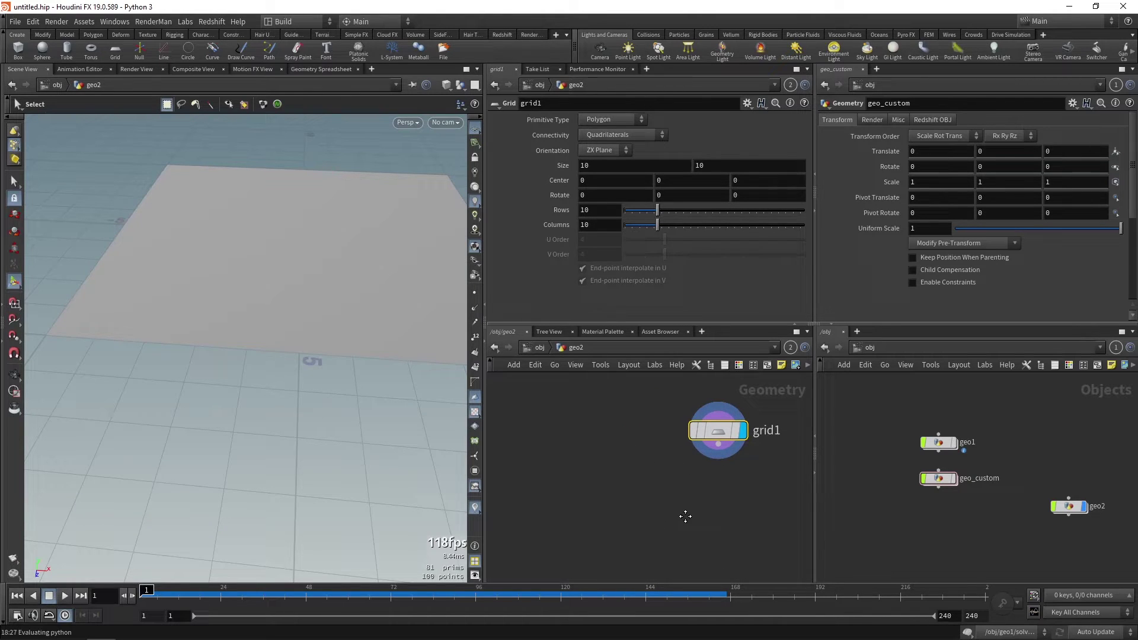
Step: Wire a Scatter node below grid1 with Force Total Count set to 100000
left_click_drag(718, 446, 679, 504)
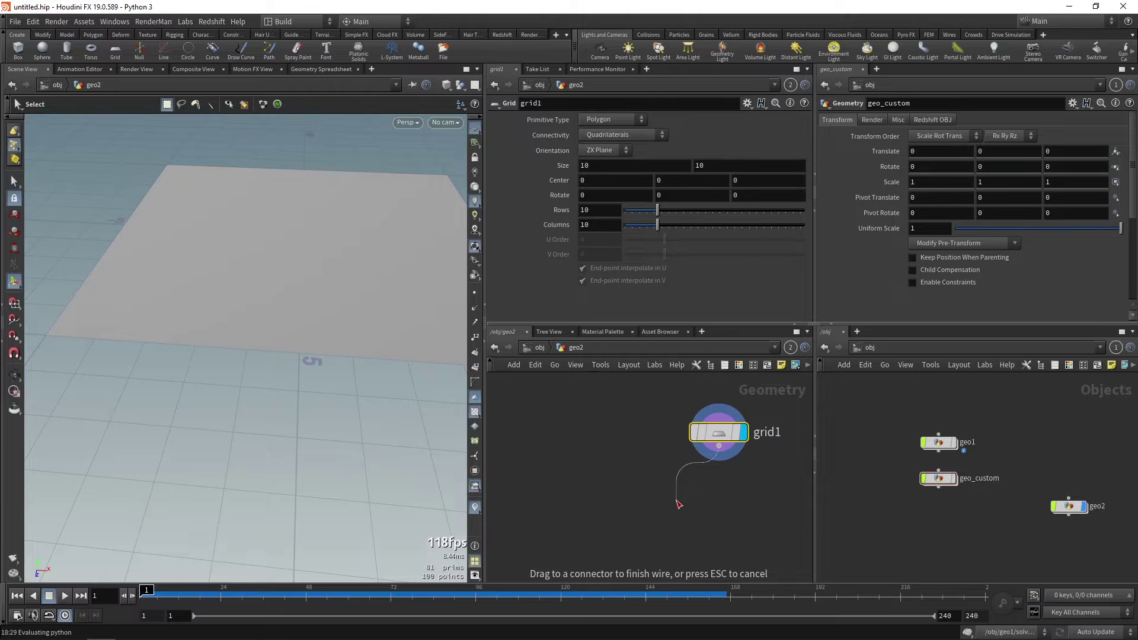
key("Tab")
type("sca")
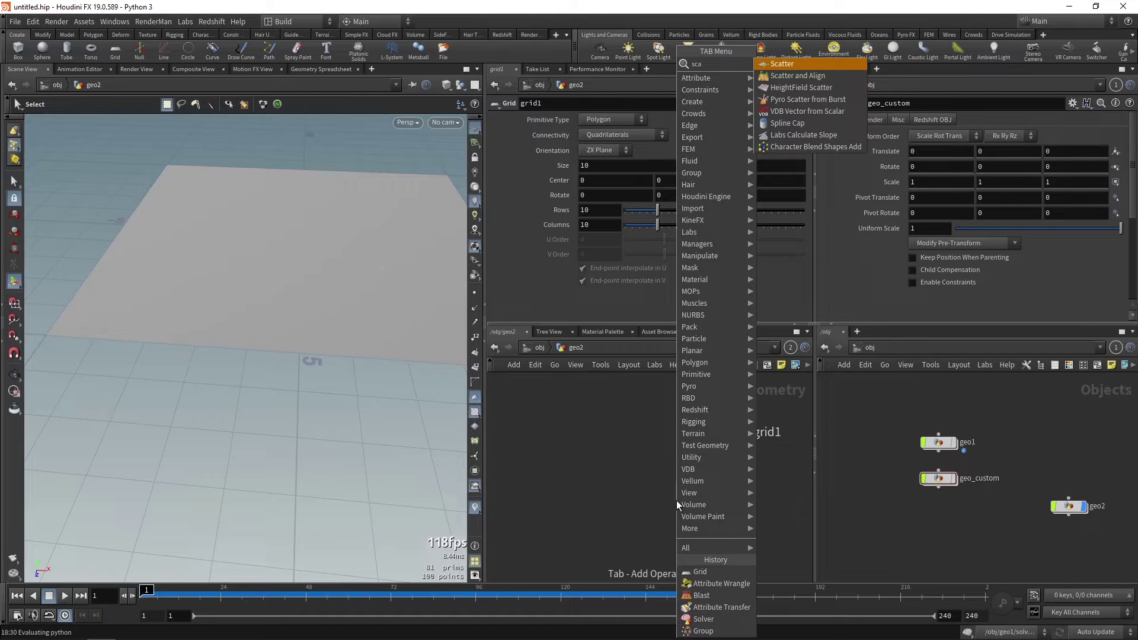
type("tter")
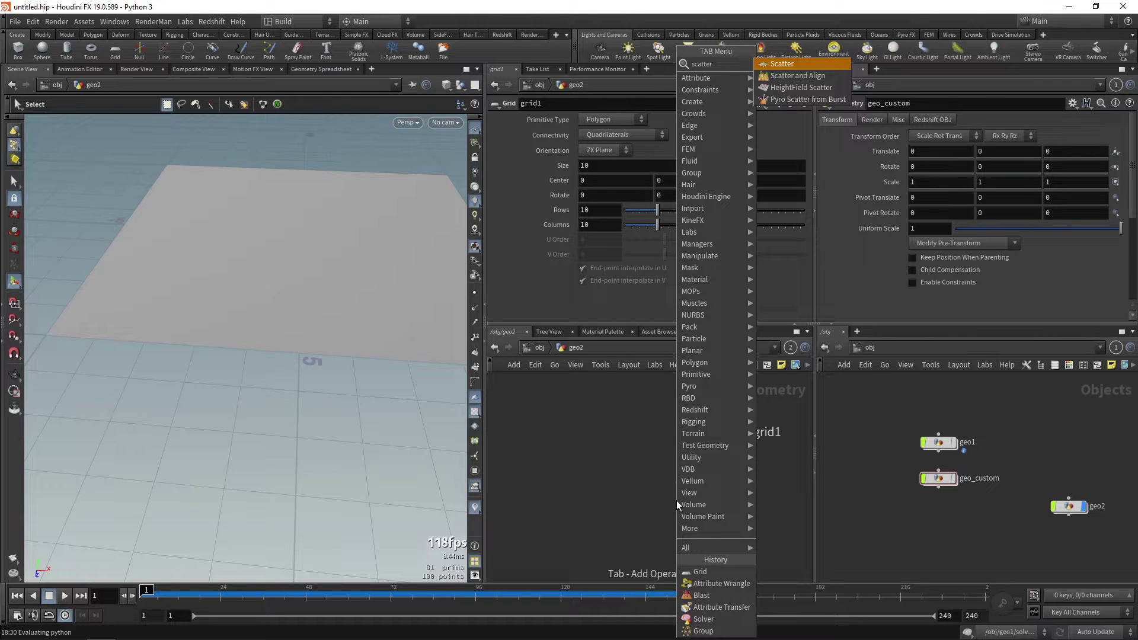
key("Return")
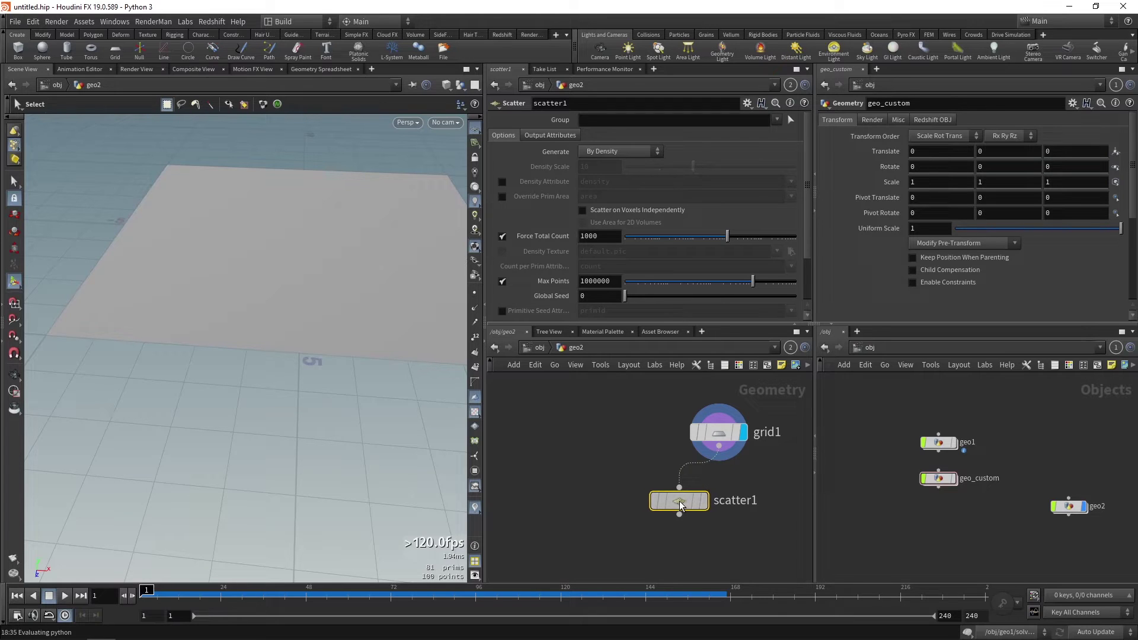
left_click(720, 501)
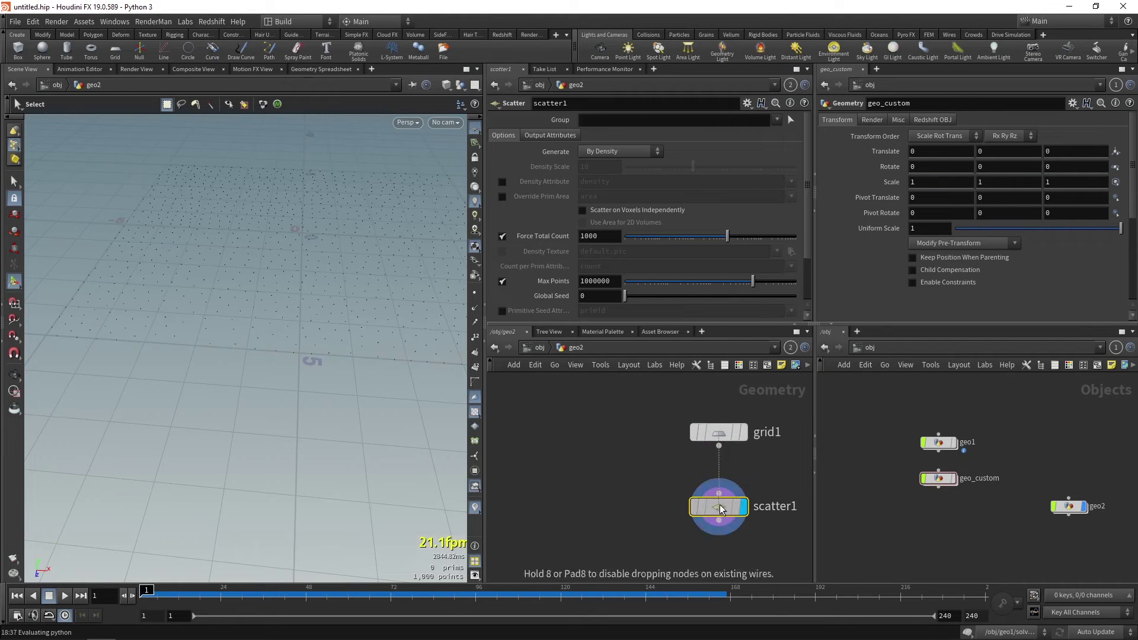
left_click(584, 235)
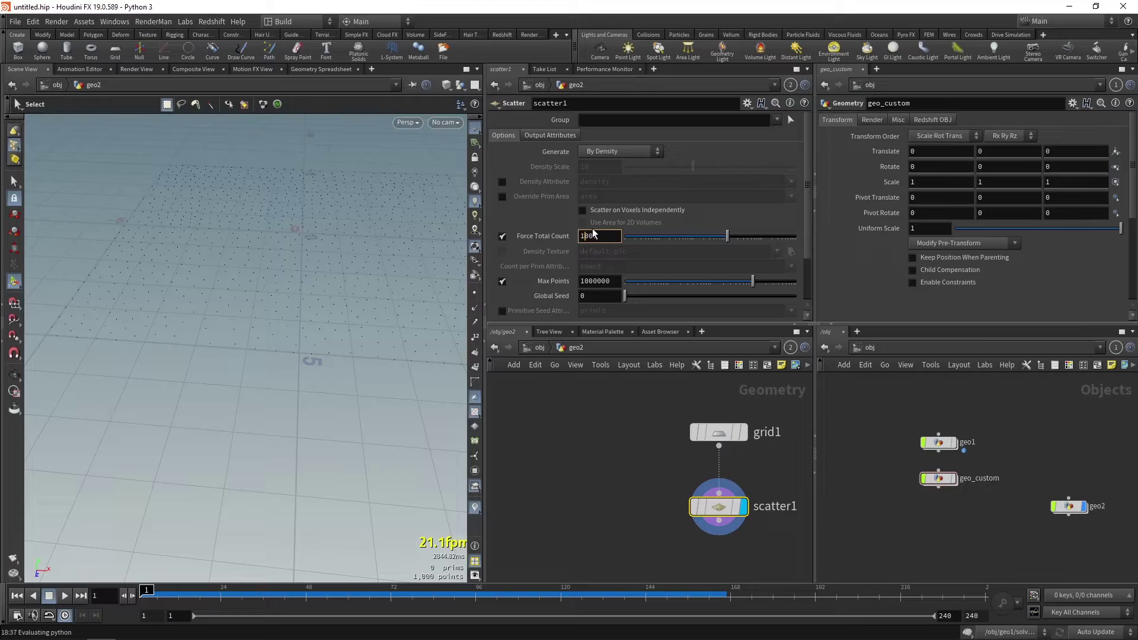
type("00")
key("Return")
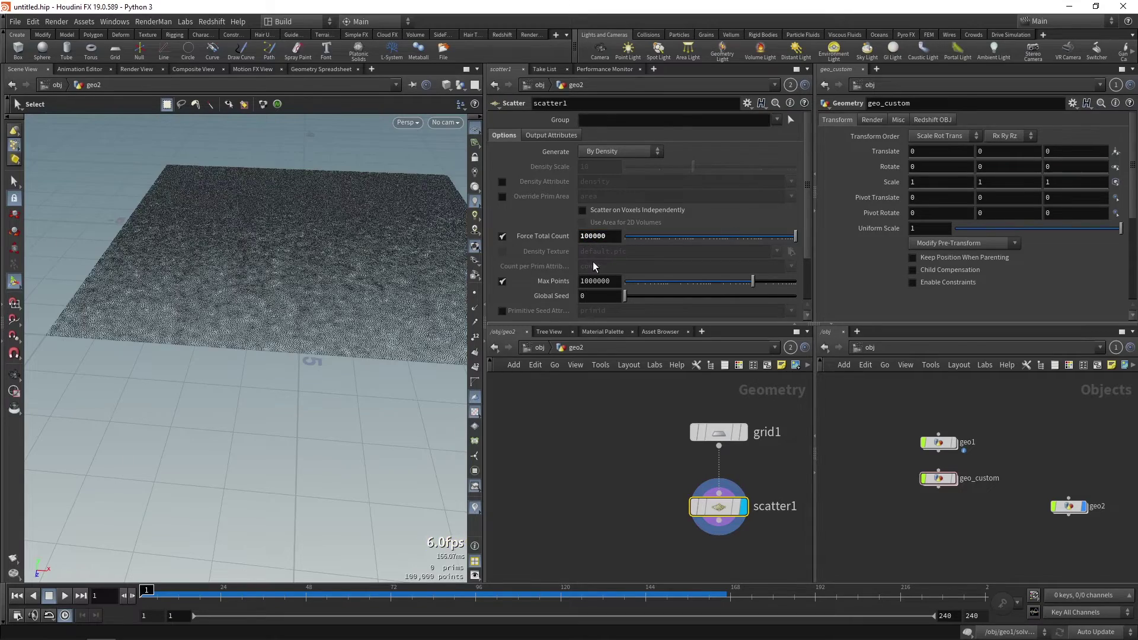
Step: Orbit the viewport to see the whole 100,000-point plane
key("Escape")
scroll(222, 334, "up", 3)
left_click_drag(226, 303, 229, 232)
scroll(229, 231, "down", 3)
key("s")
middle_click_drag(640, 496, 647, 429)
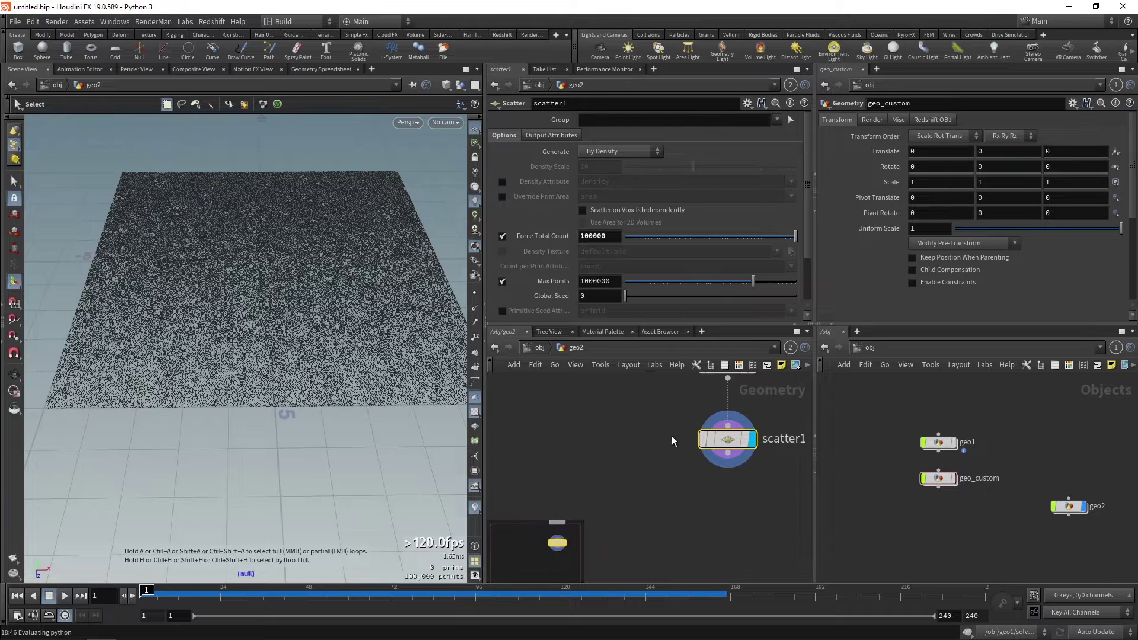
left_click_drag(728, 457, 720, 513)
Step: Add a Group Create node wired below scatter1
key("Tab")
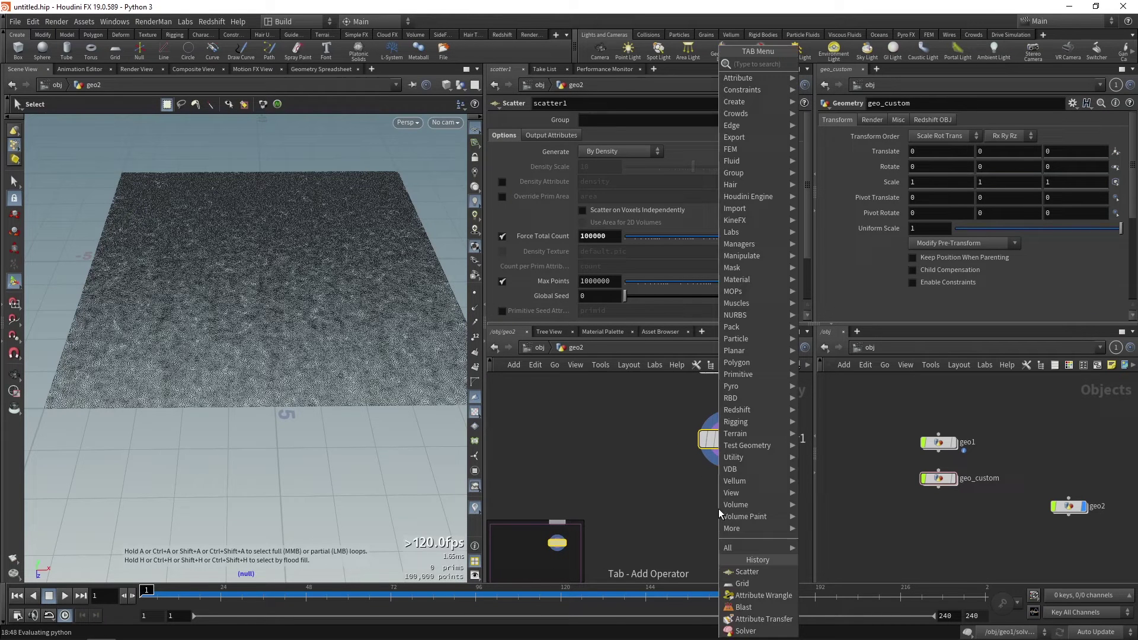
type("group")
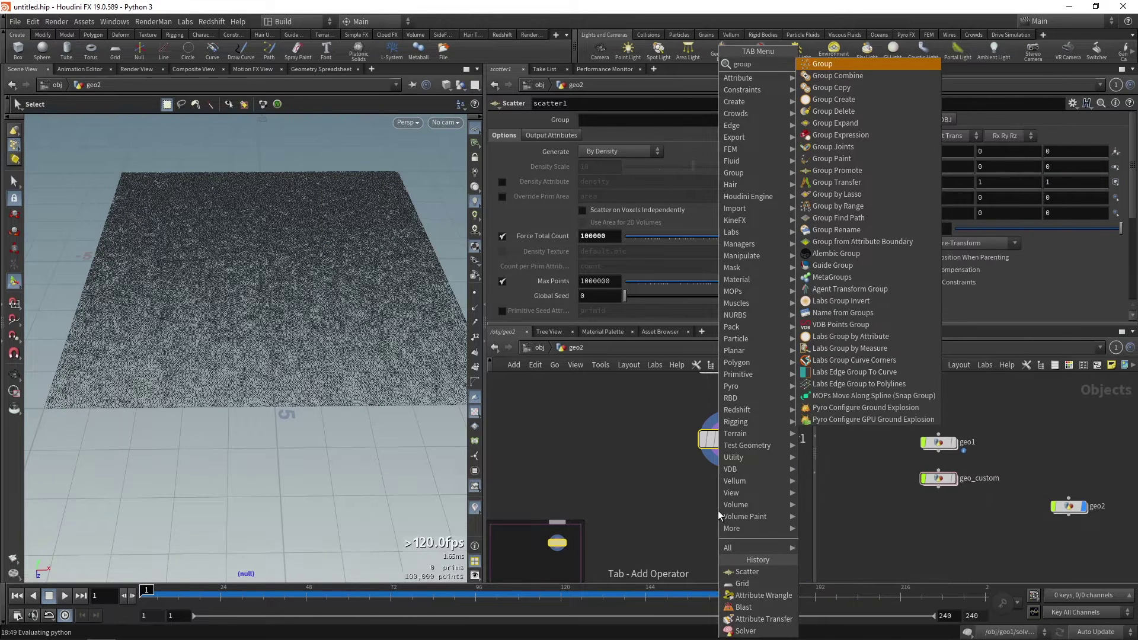
key("Return")
left_click(717, 510)
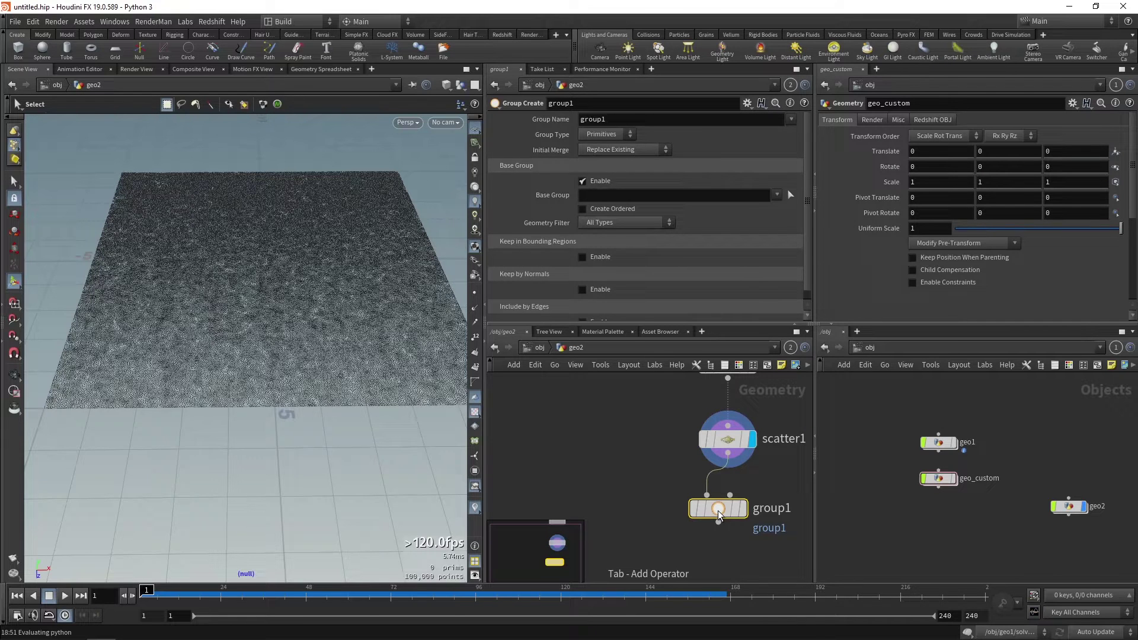
left_click_drag(718, 513, 729, 520)
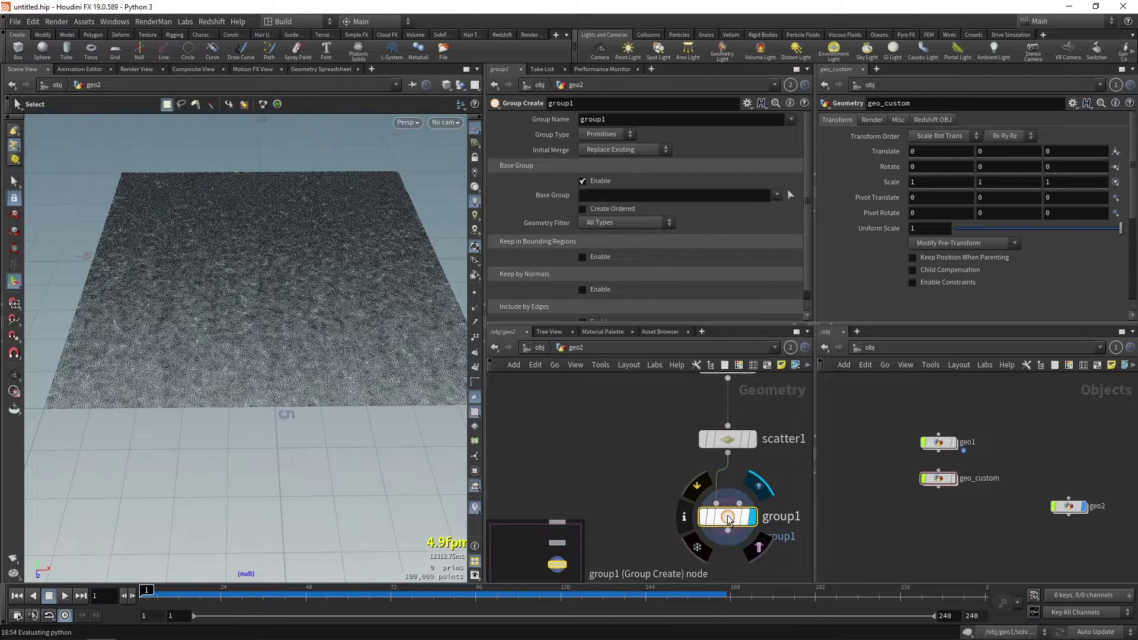
Step: Frame the point plane and set group1's Group Type to Points
key("Escape")
left_click_drag(132, 333, 125, 399)
scroll(90, 406, "up", 6)
scroll(251, 314, "up", 5)
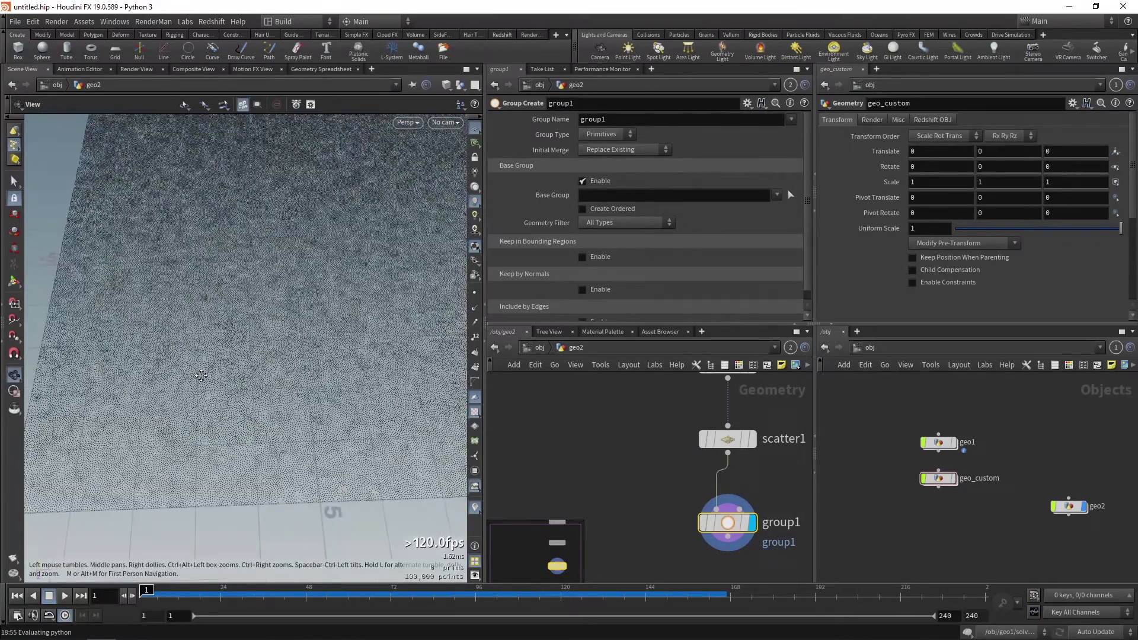
key("s")
scroll(89, 432, "down", 3)
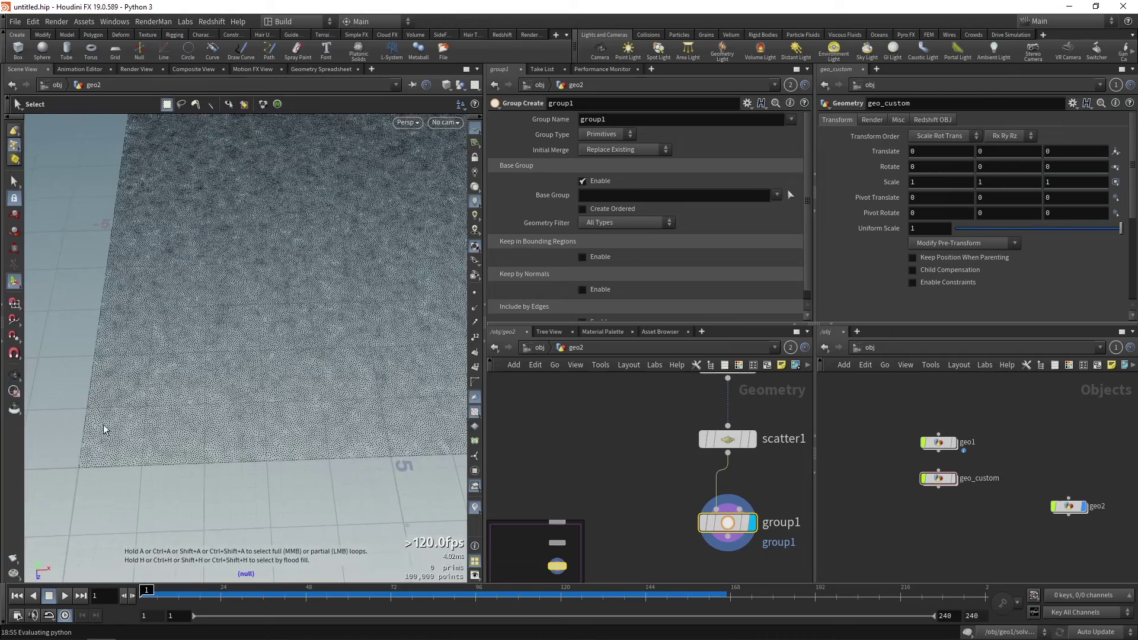
key("Escape")
left_click_drag(335, 236, 83, 454)
key("s")
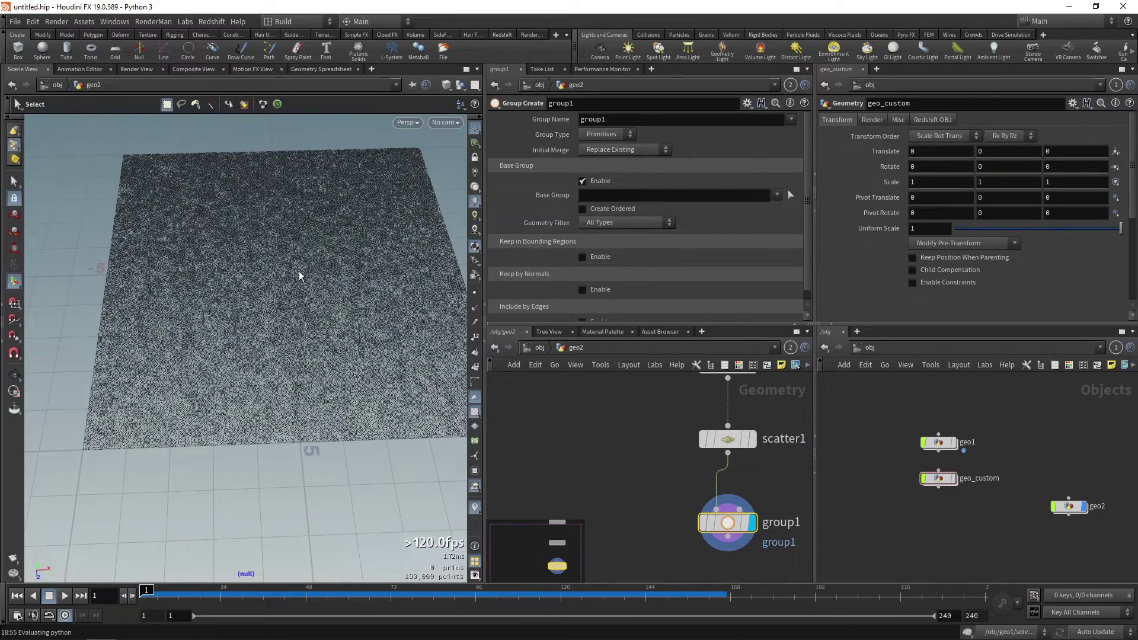
key("Escape")
left_click_drag(95, 445, 187, 386)
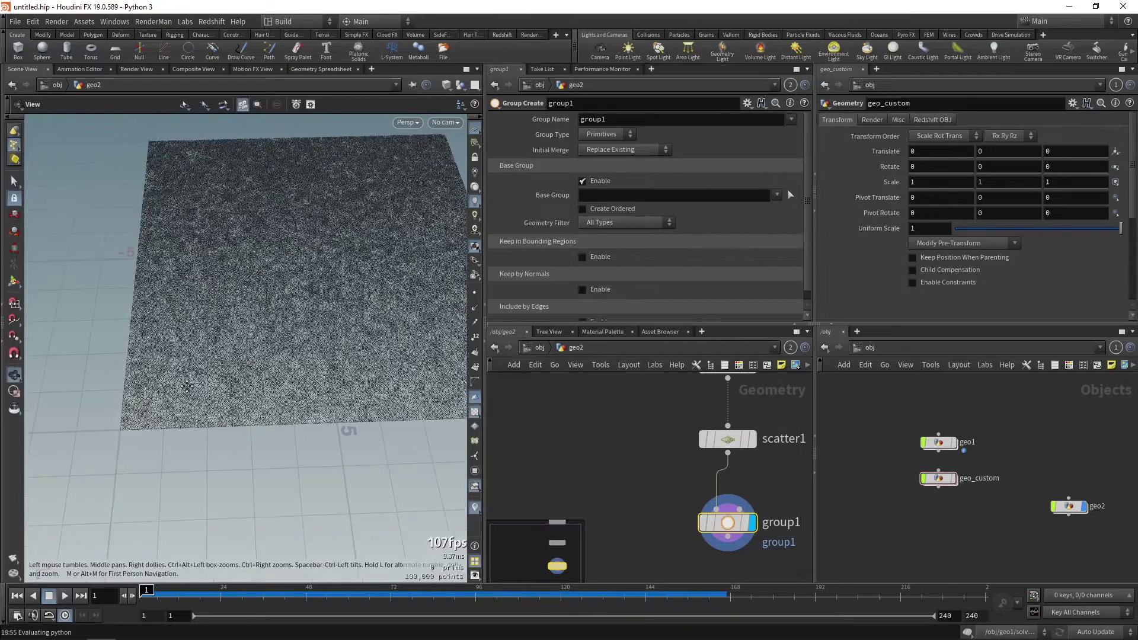
scroll(183, 356, "up", 10)
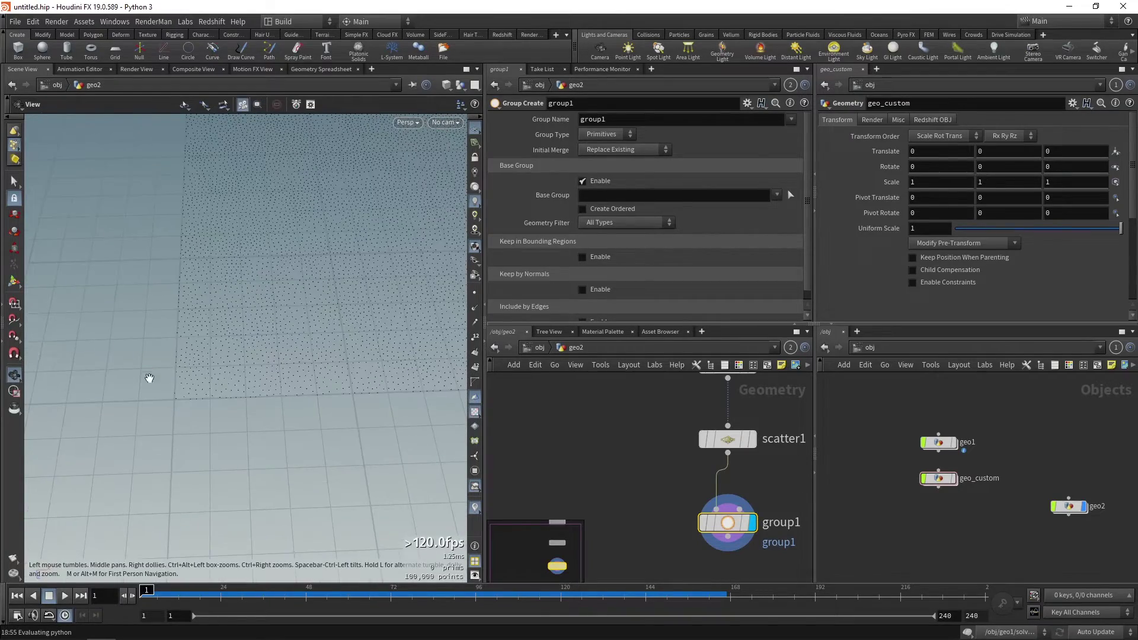
key("s")
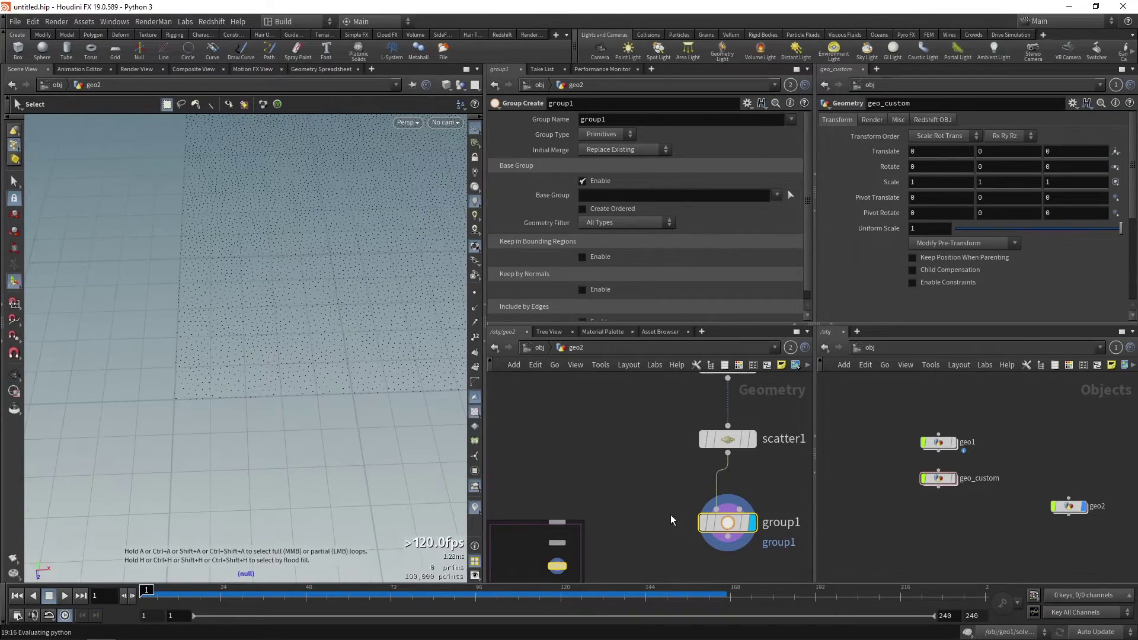
left_click(608, 134)
left_click(600, 153)
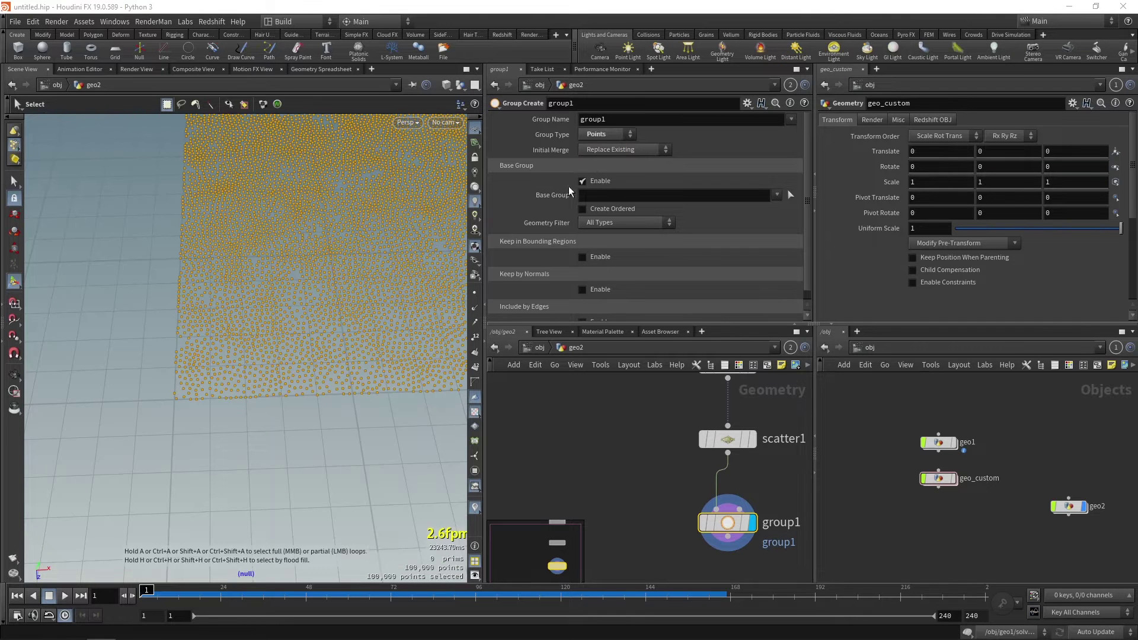
Step: Pick point 67464 as group1's Base Group
left_click(304, 358)
mouse_move(732, 528)
left_mouse_down()
mouse_move(722, 521)
mouse_move(732, 520)
left_mouse_up()
left_click(791, 194)
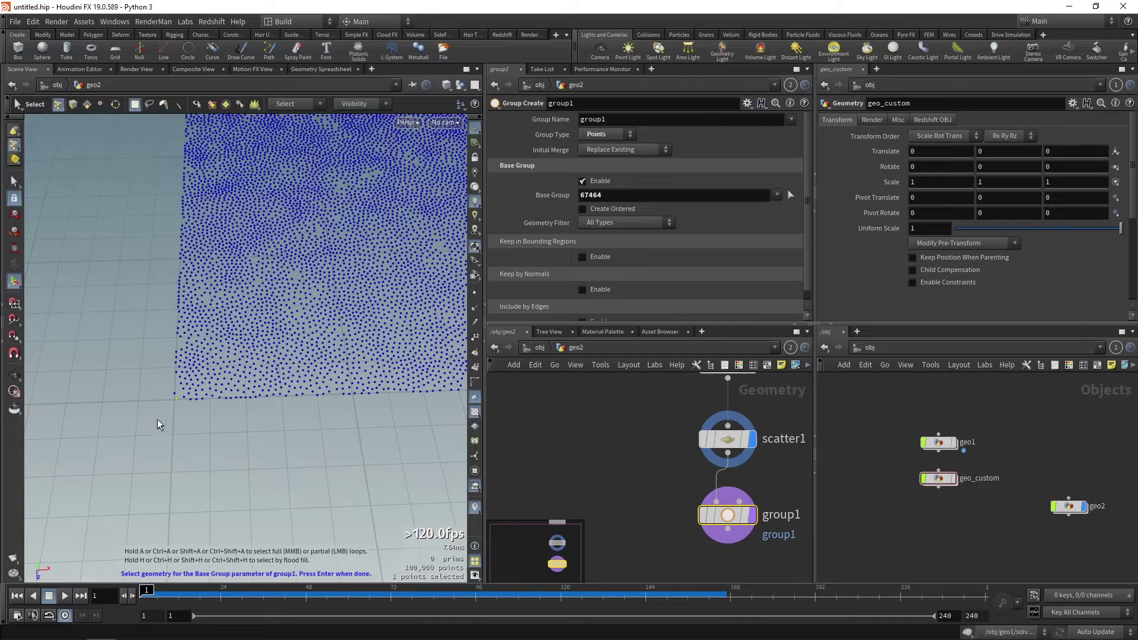
key("Return")
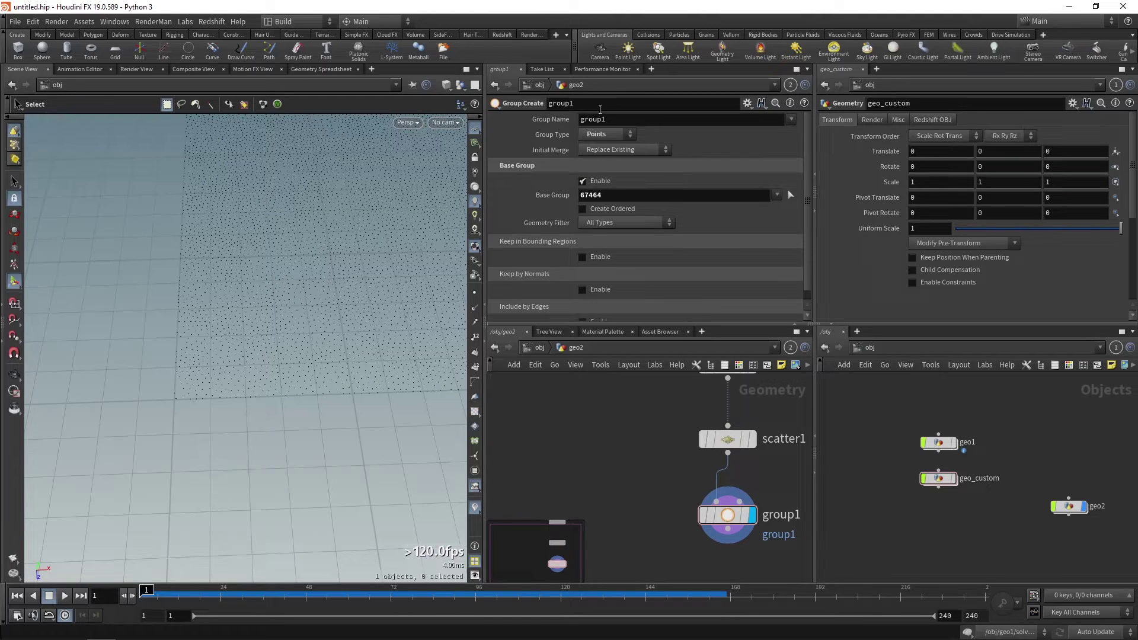
Step: Rename the point group to 'start'
double_click(616, 119)
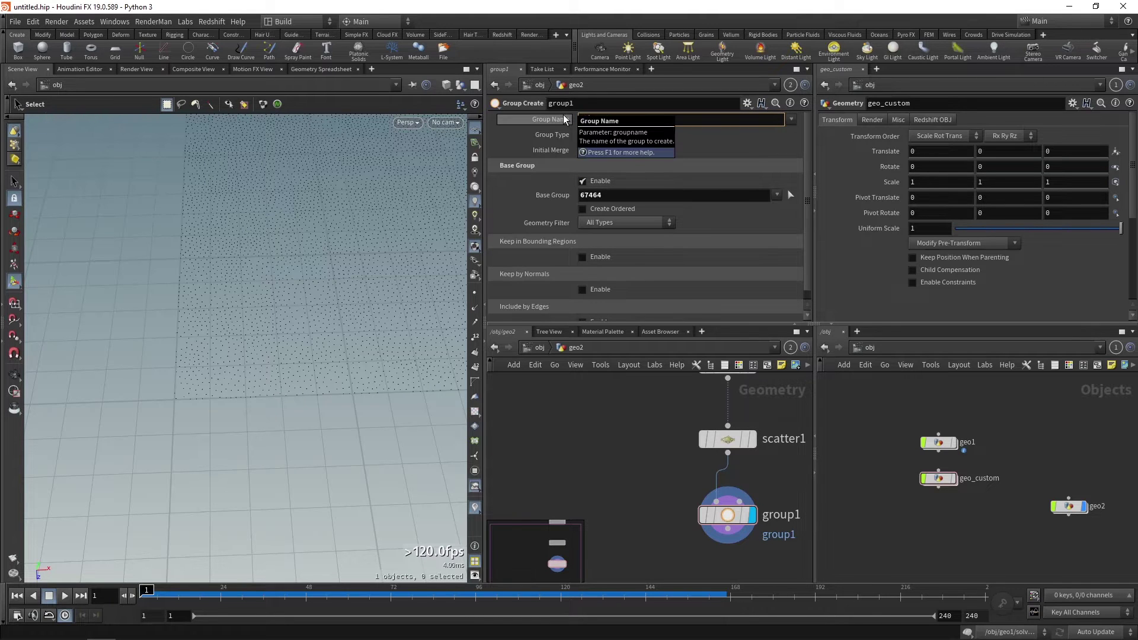
type("star")
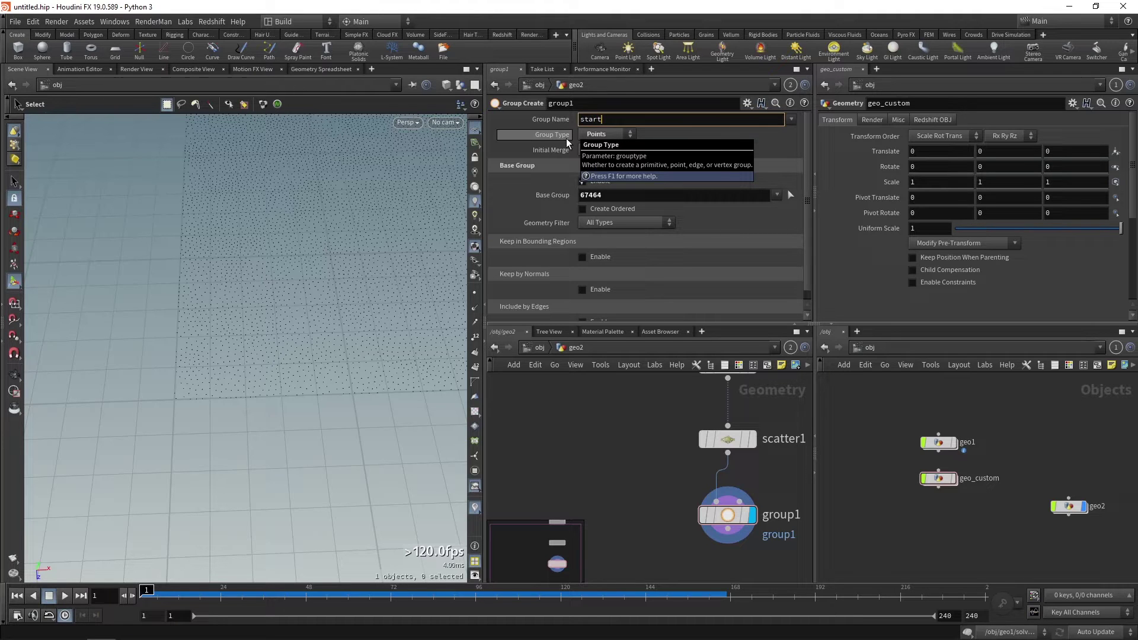
type("t")
key("Return")
scroll(711, 450, "down", 2)
left_click(709, 441)
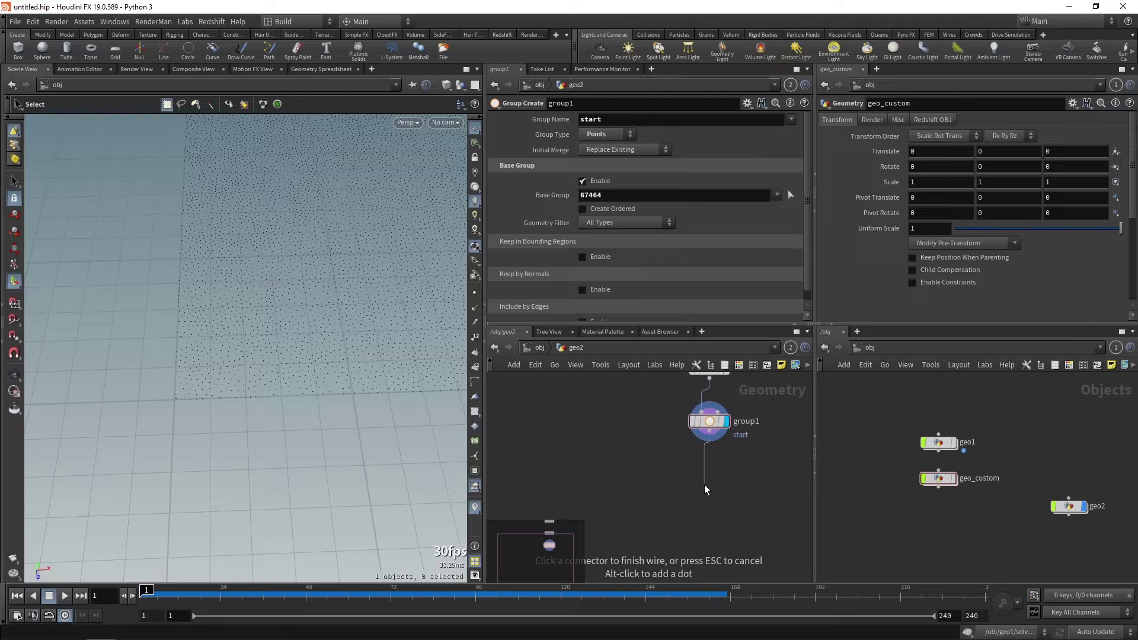
Step: Add a Solver node wired below group1
key("Tab")
type("solv")
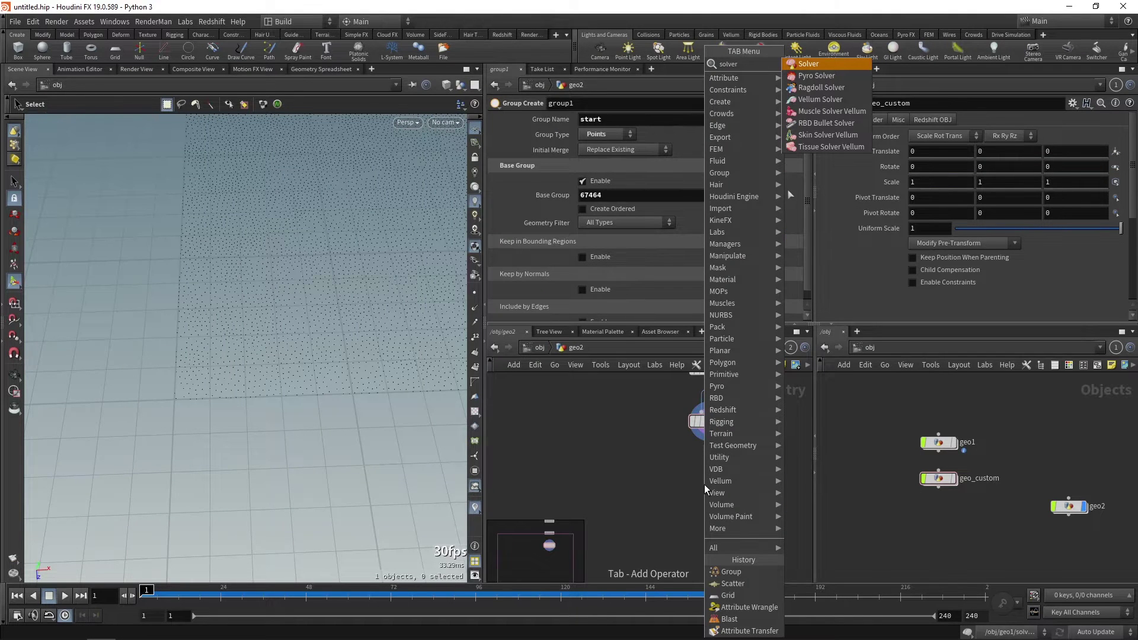
key("Return")
left_click(704, 485)
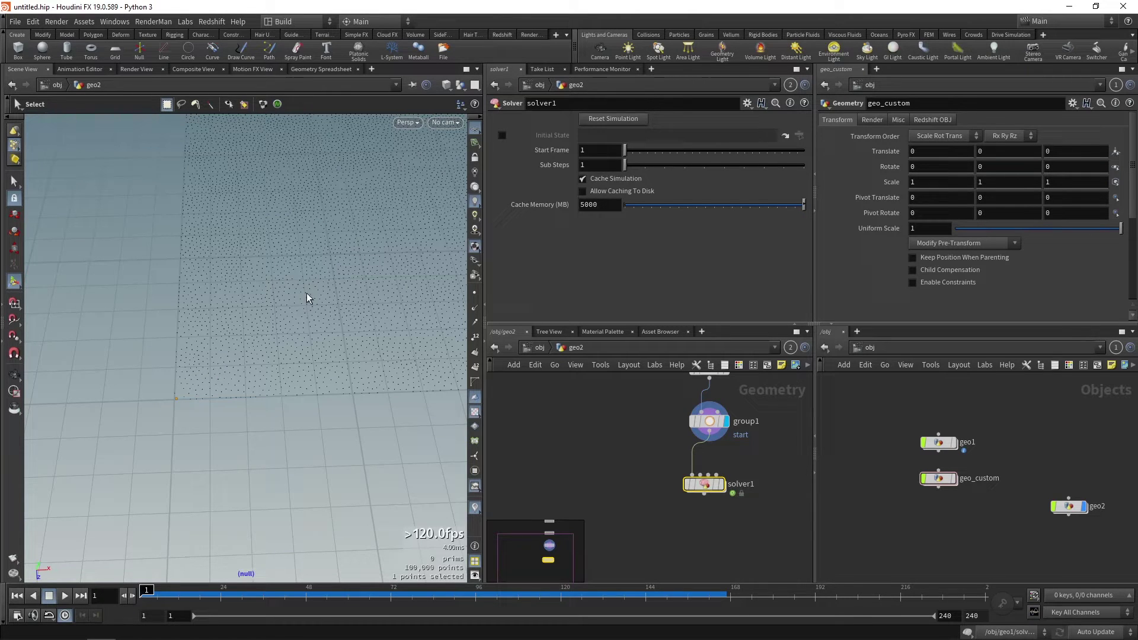
Step: Lay out group1 and solver1 vertically and grab the wire between them
mouse_move(210, 355)
left_mouse_down("alt")
mouse_move(190, 355)
mouse_move(202, 361)
left_mouse_up("alt")
key("l")
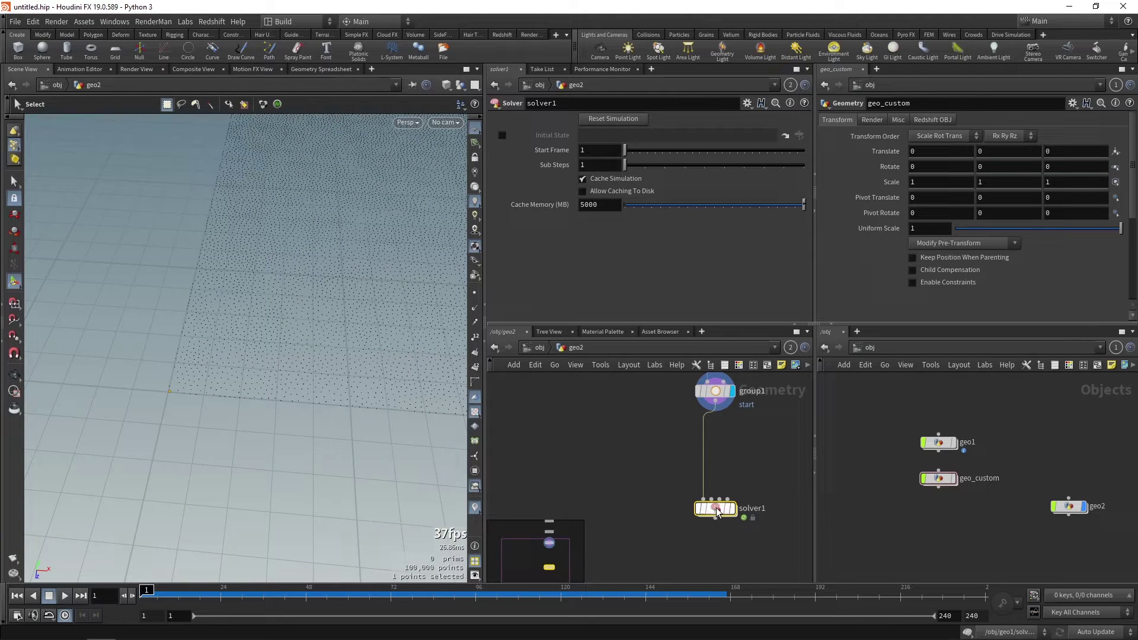
left_click_drag(703, 438, 728, 445)
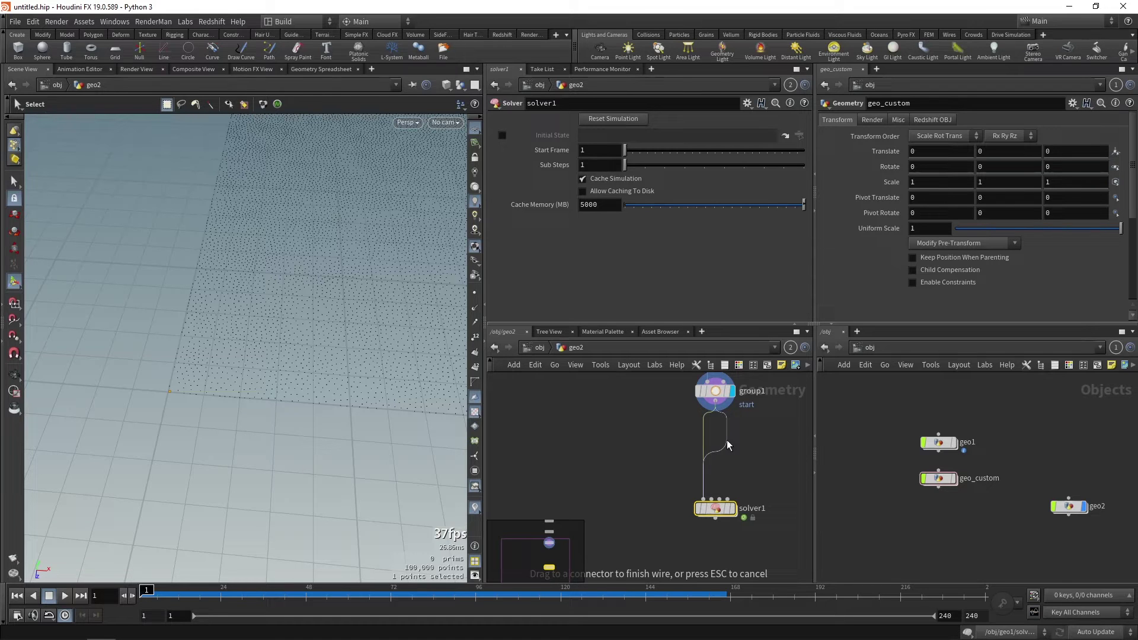
key("Tab")
Step: Insert an Attribute Wrangle between group1 and solver1 with VEX i@infect = 1;
type("a")
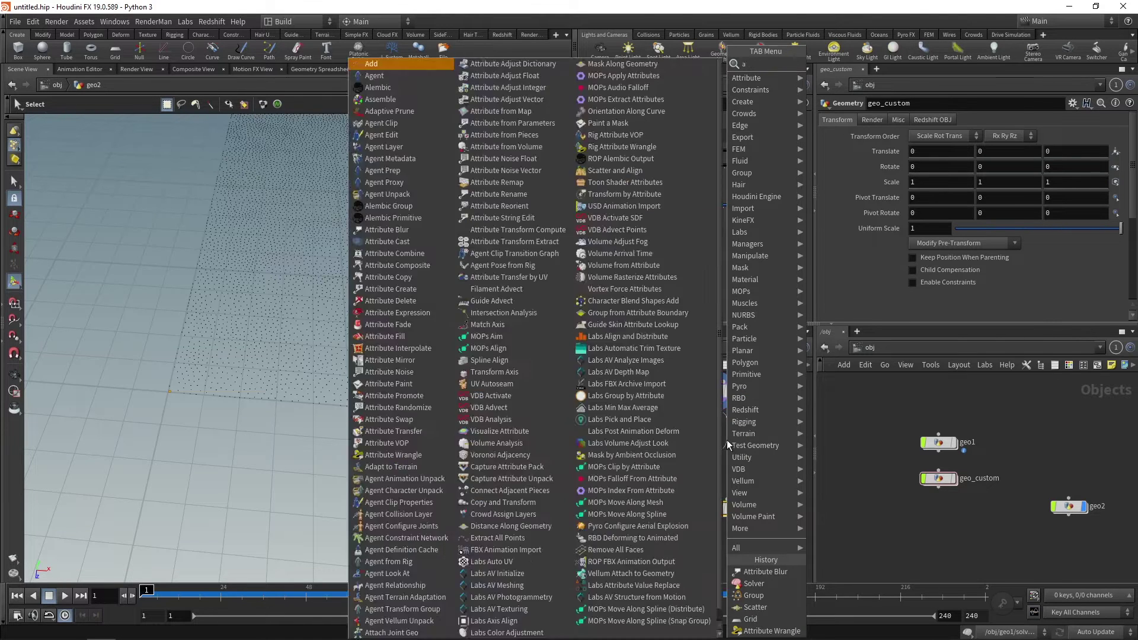
type("ttribw")
key("Return")
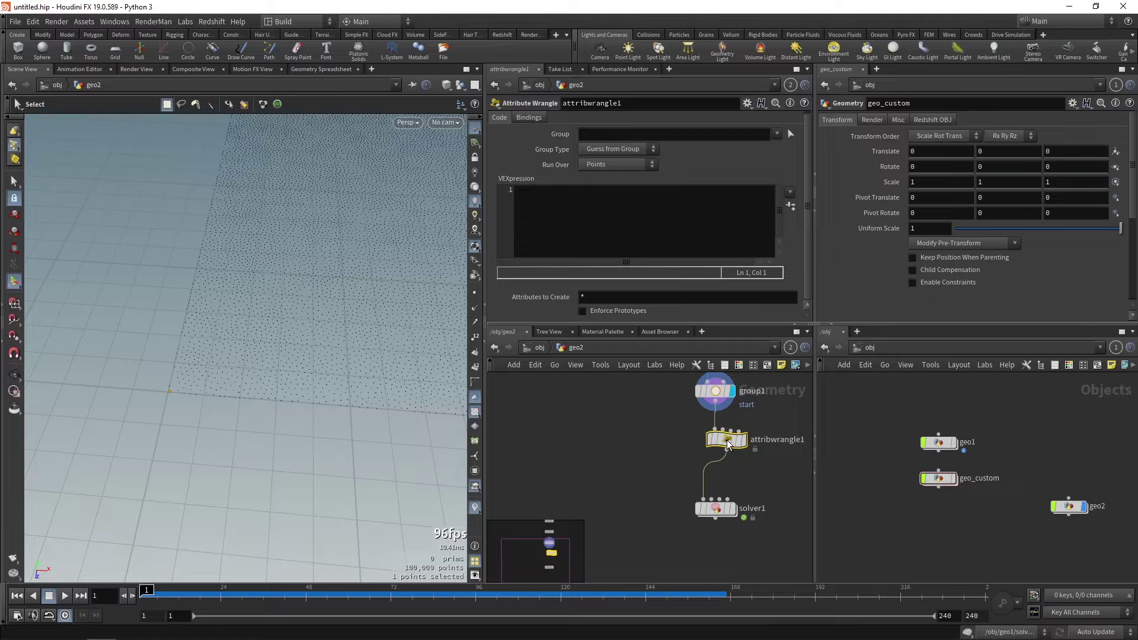
left_click(540, 203)
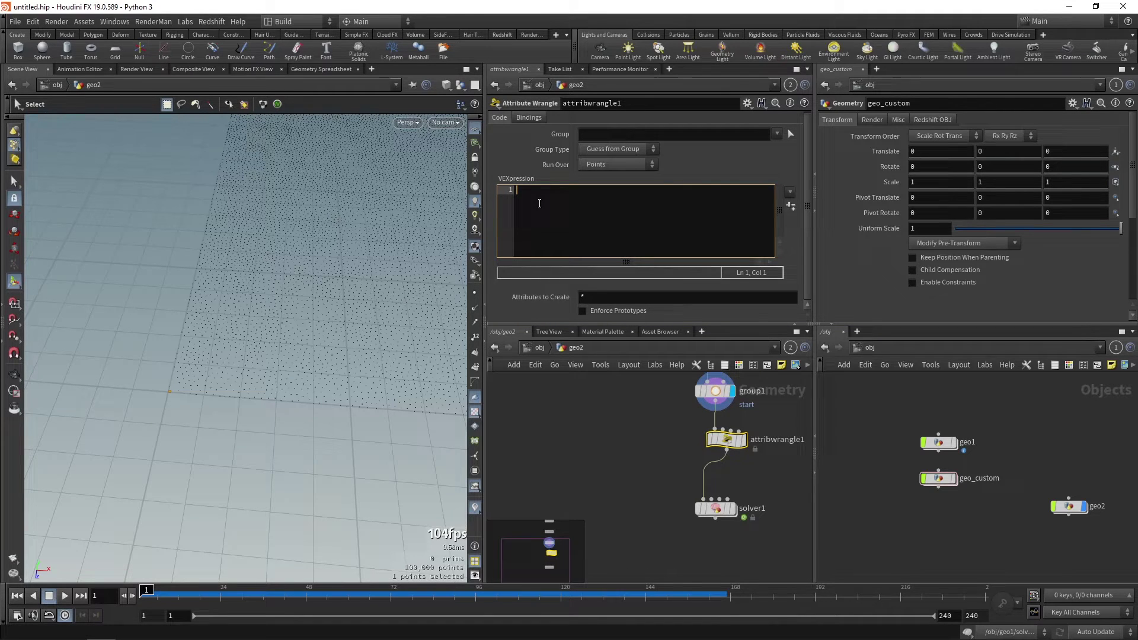
type("i@")
key("Escape")
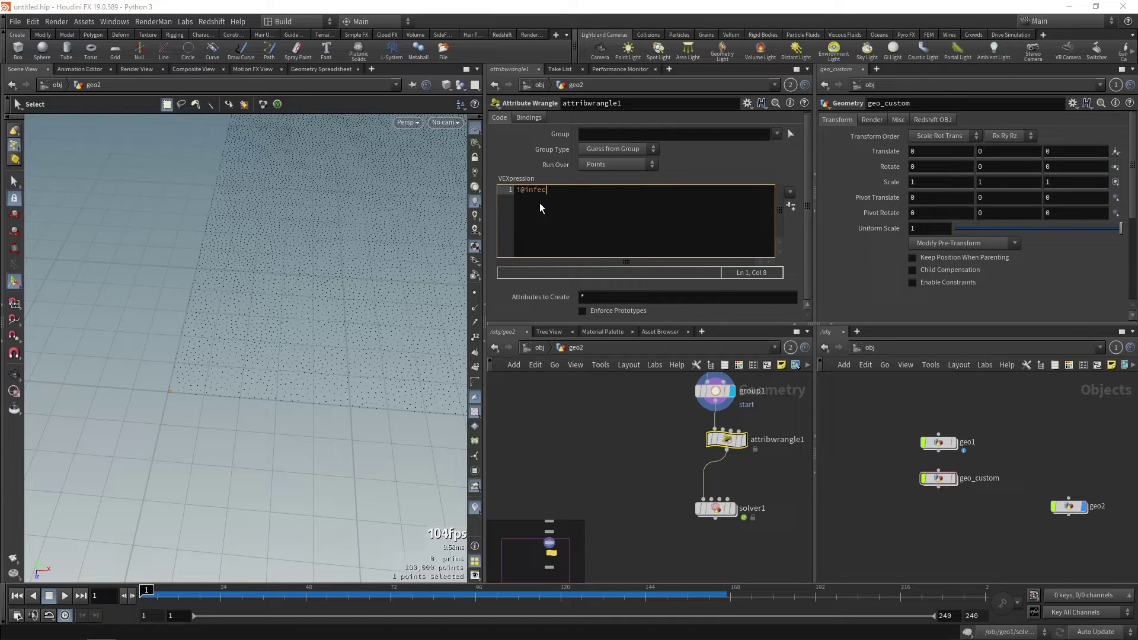
type("infect = 1;")
left_click(616, 447)
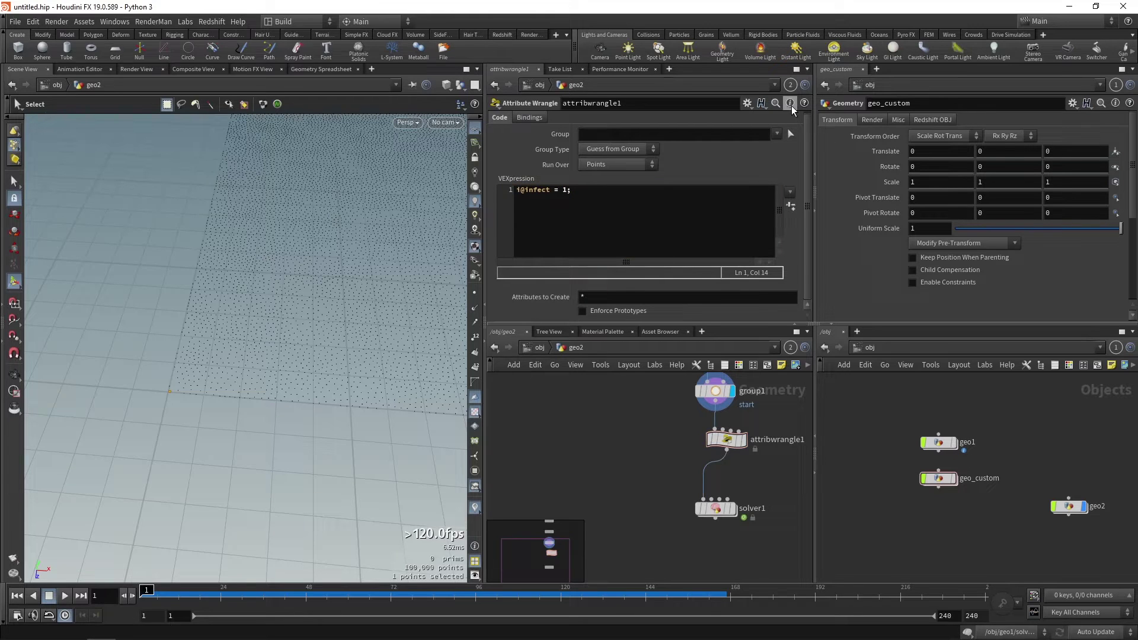
Step: Restrict attribwrangle1 to the start group
left_click(777, 134)
left_click(790, 153)
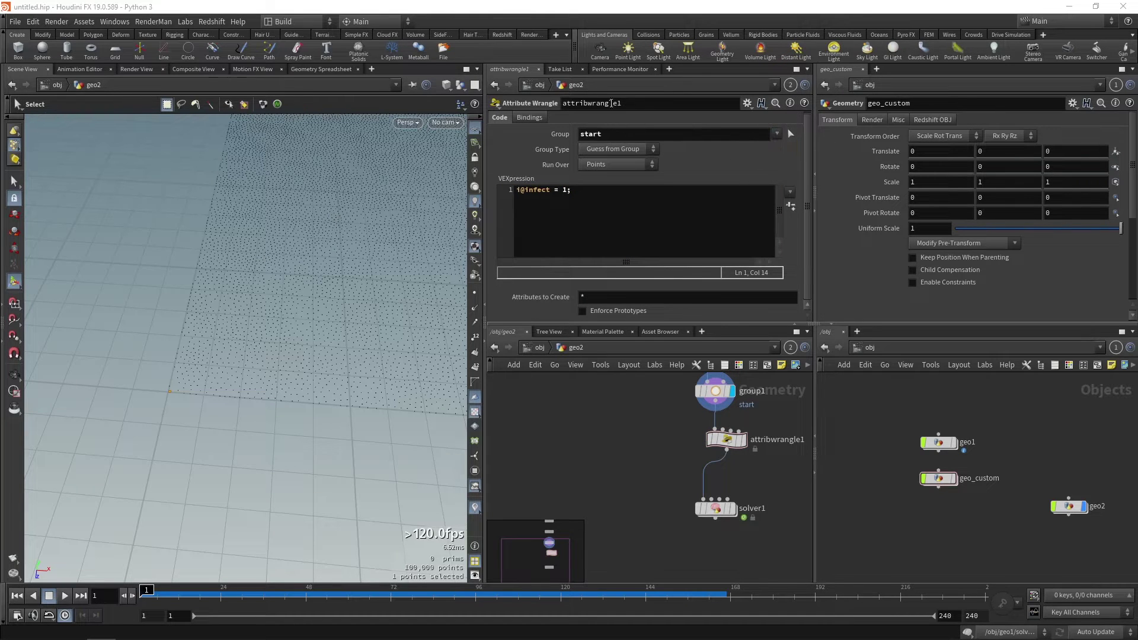
middle_click_drag(695, 372, 684, 345)
Step: Inside solver1, add an Attribute Transfer node below Prev_Frame
mouse_move(724, 483)
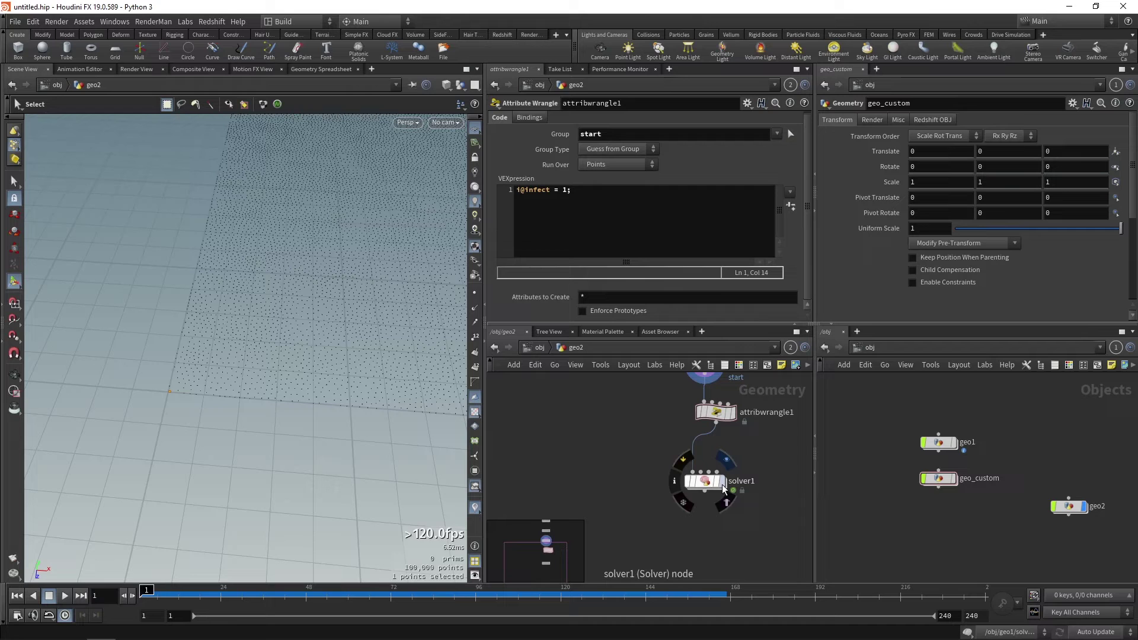
double_click(706, 481)
key("Tab")
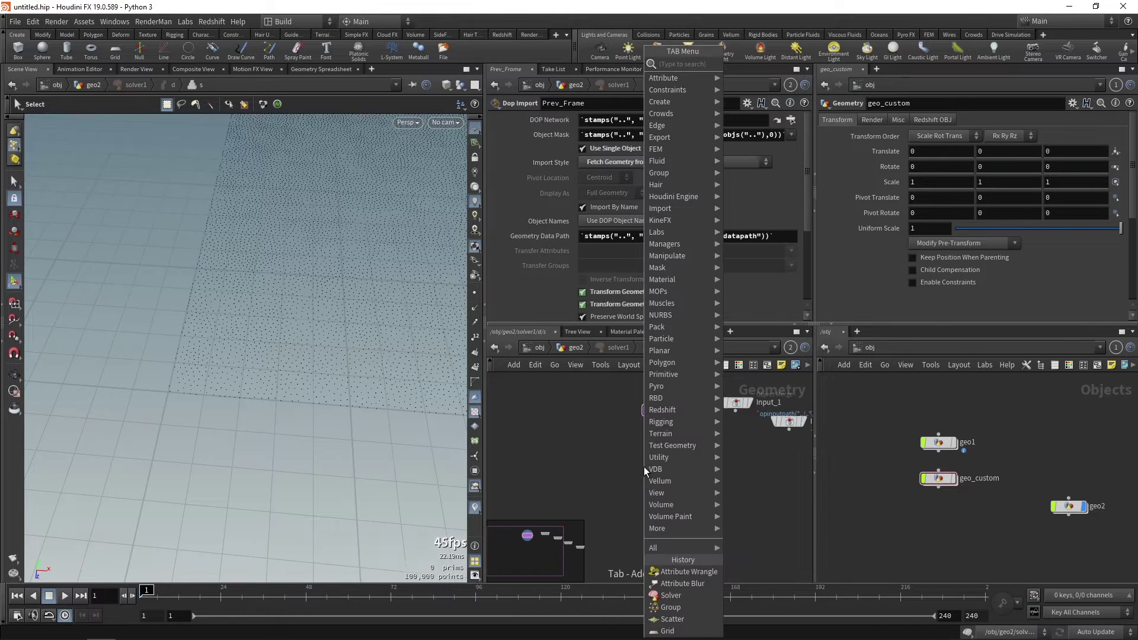
type("att tra")
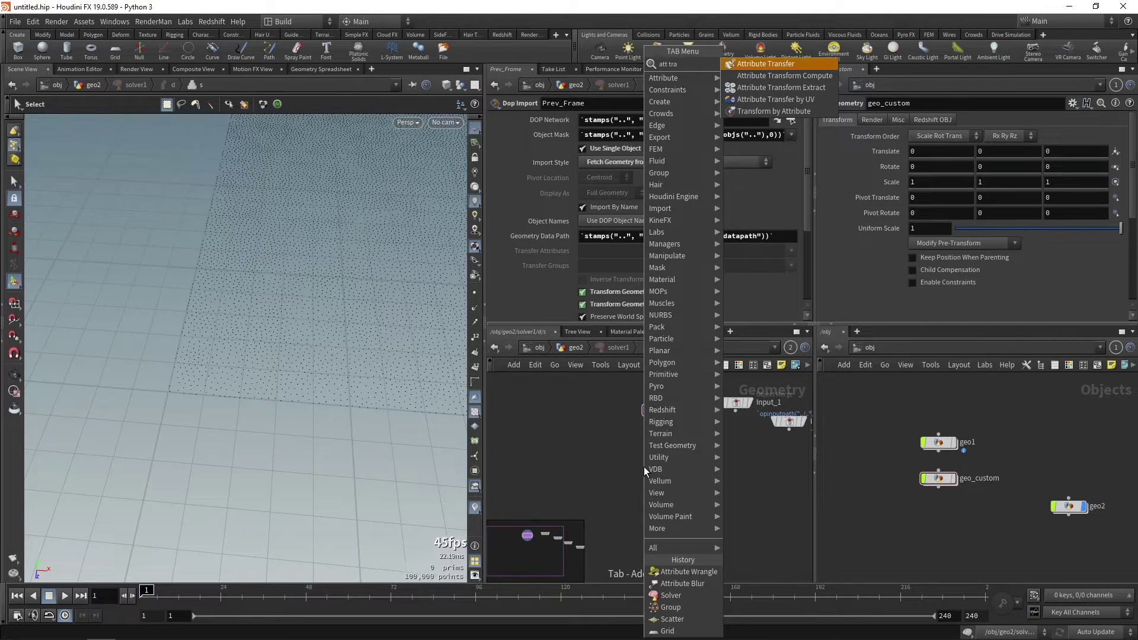
key("Return")
left_click(644, 468)
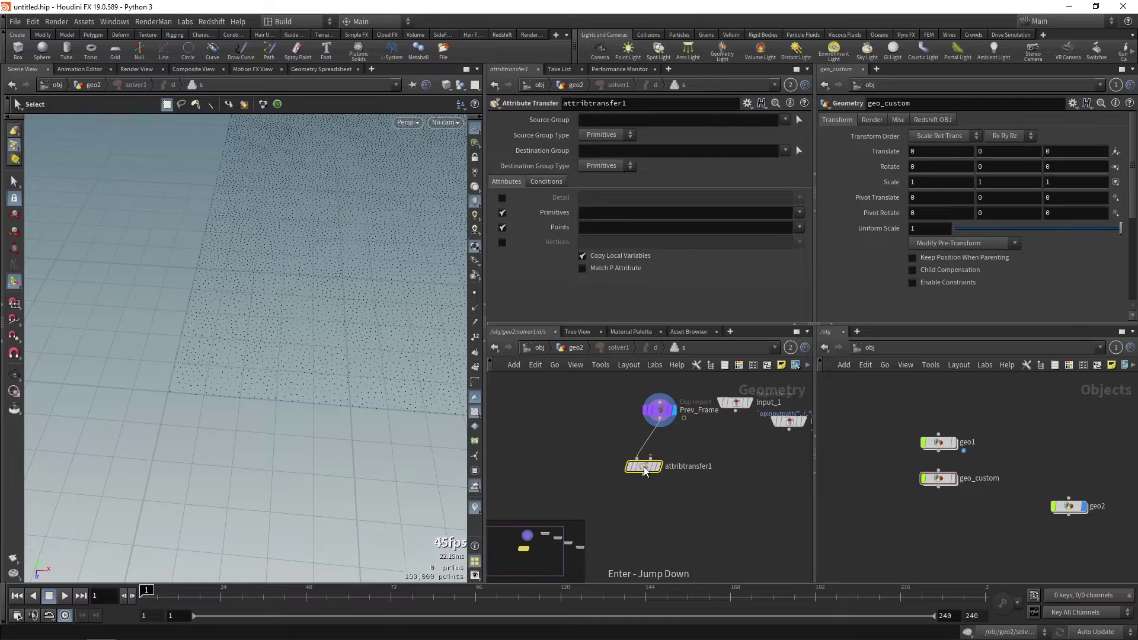
mouse_move(644, 467)
left_mouse_down()
mouse_move(646, 393)
mouse_move(660, 479)
left_mouse_up()
Step: Wire Prev_Frame into attribtransfer1's second input too
left_click(671, 421)
left_click(667, 473)
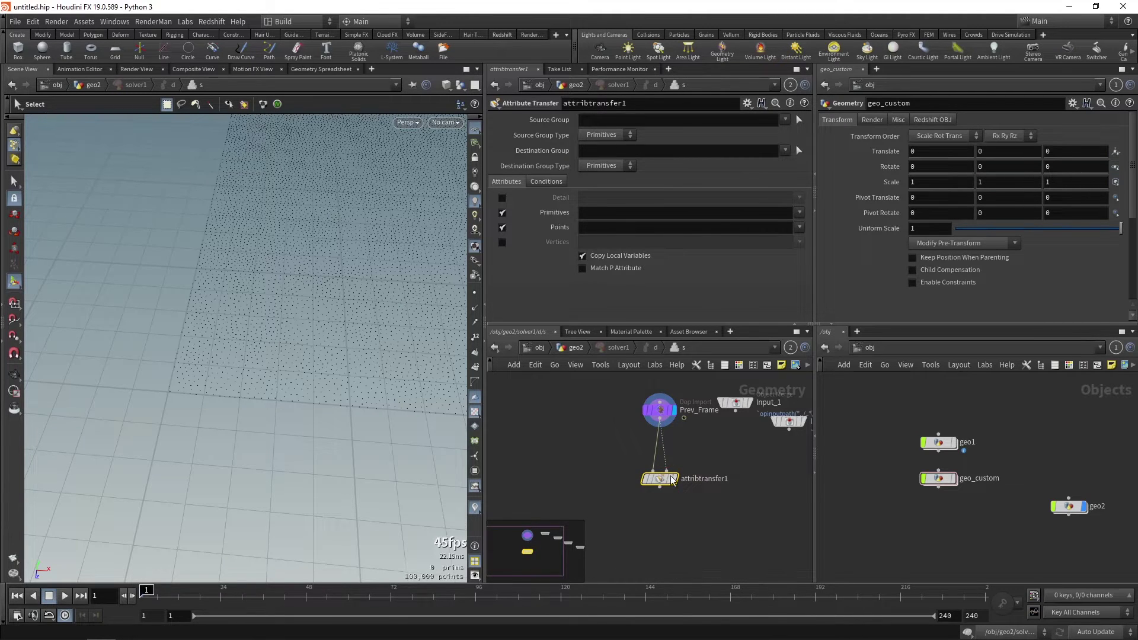
middle_click_drag(683, 446, 711, 444)
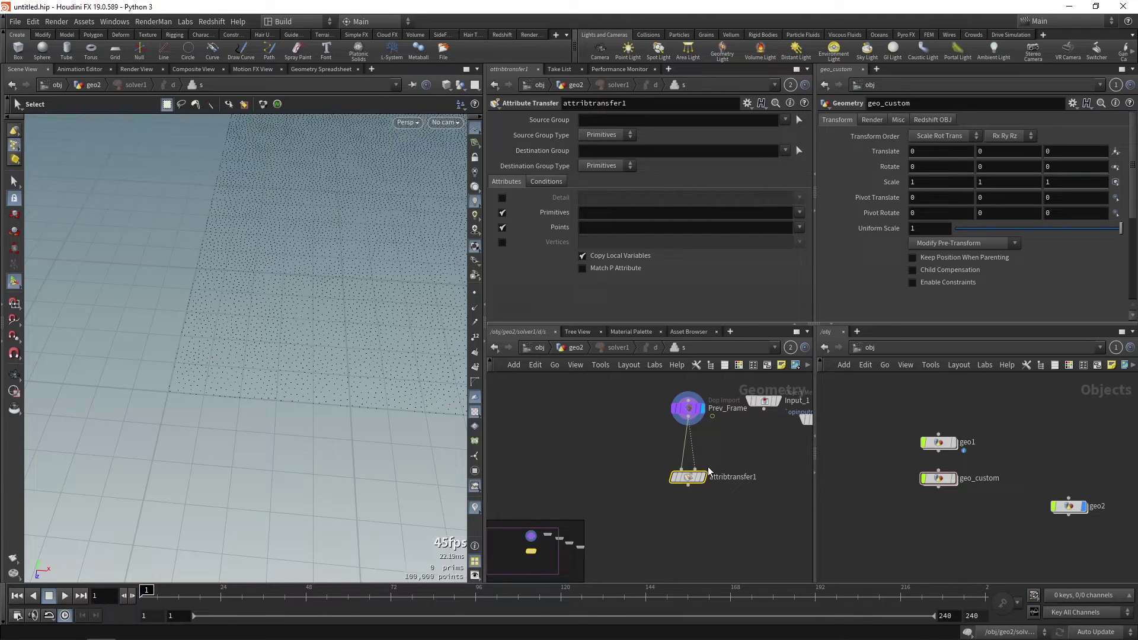
mouse_move(709, 479)
left_click_drag(688, 478, 682, 462)
left_click(603, 119)
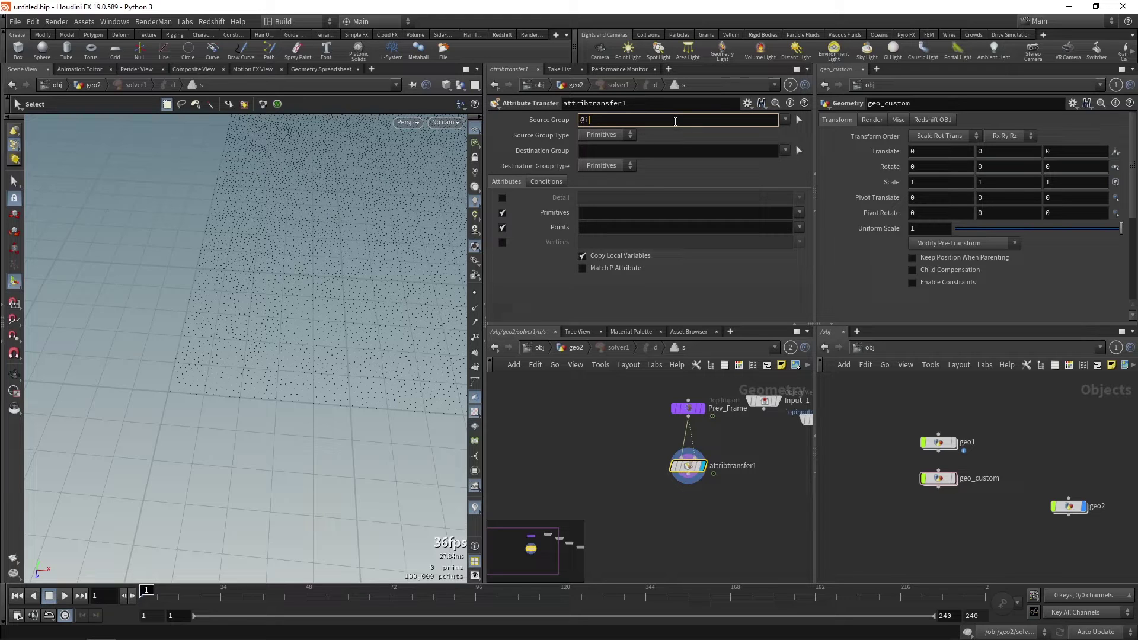
type("@infect=1")
key("Return")
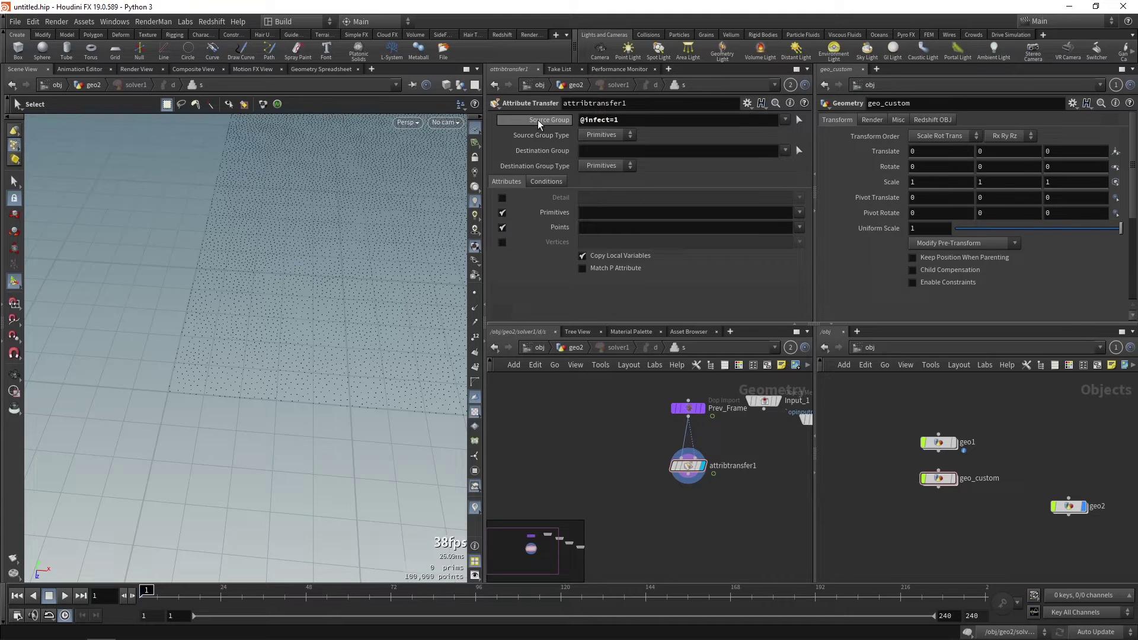
left_click(596, 135)
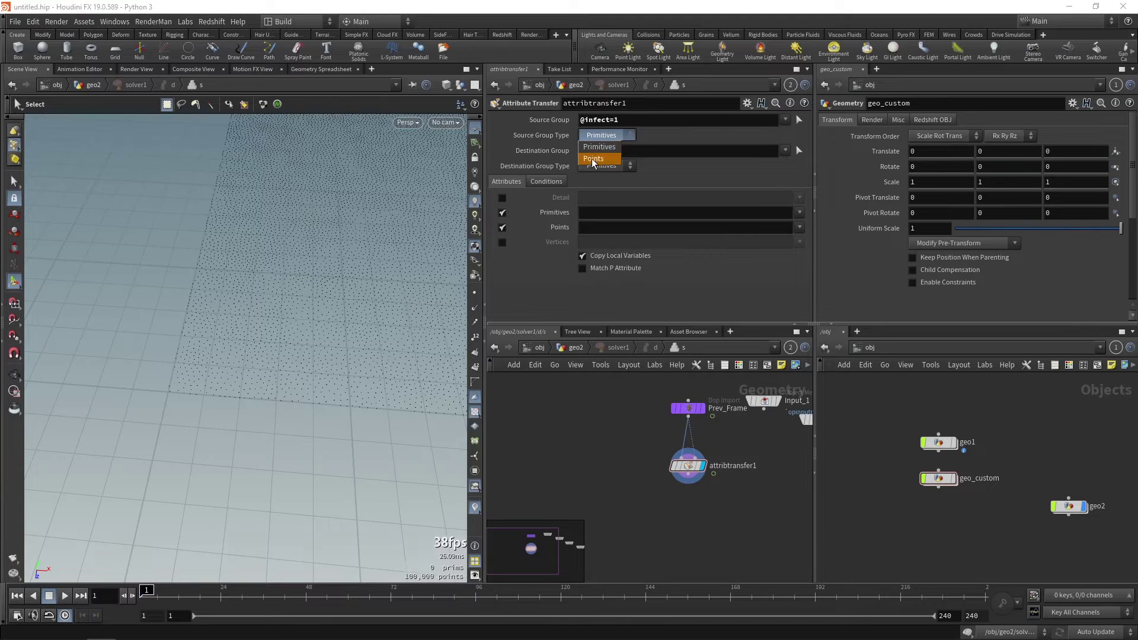
left_click(593, 159)
left_click(597, 152)
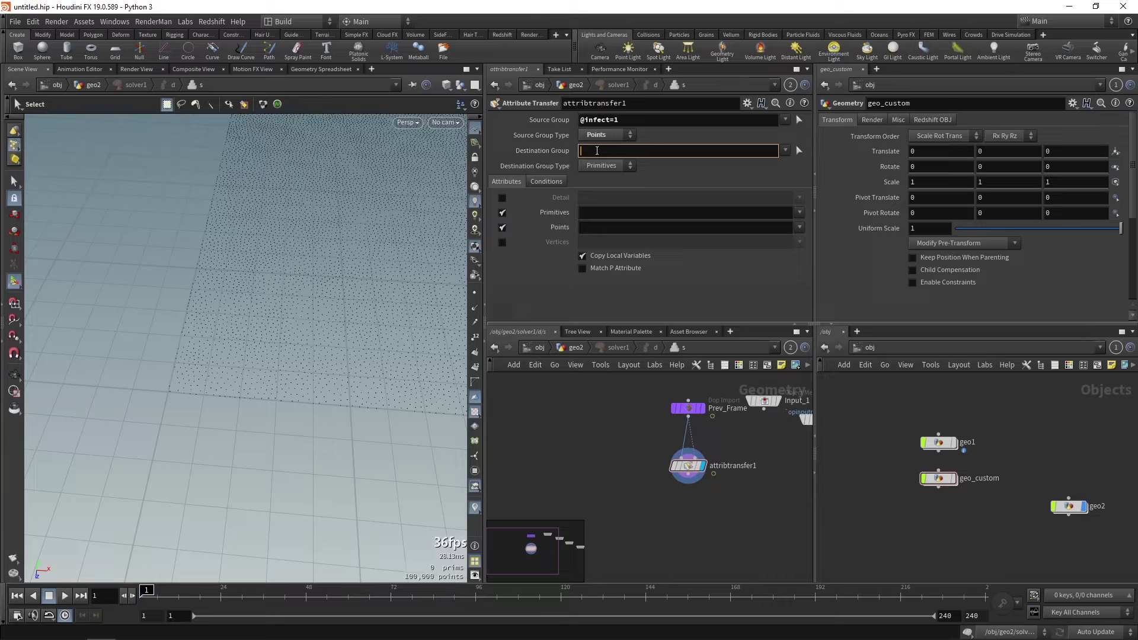
type("@infect=1")
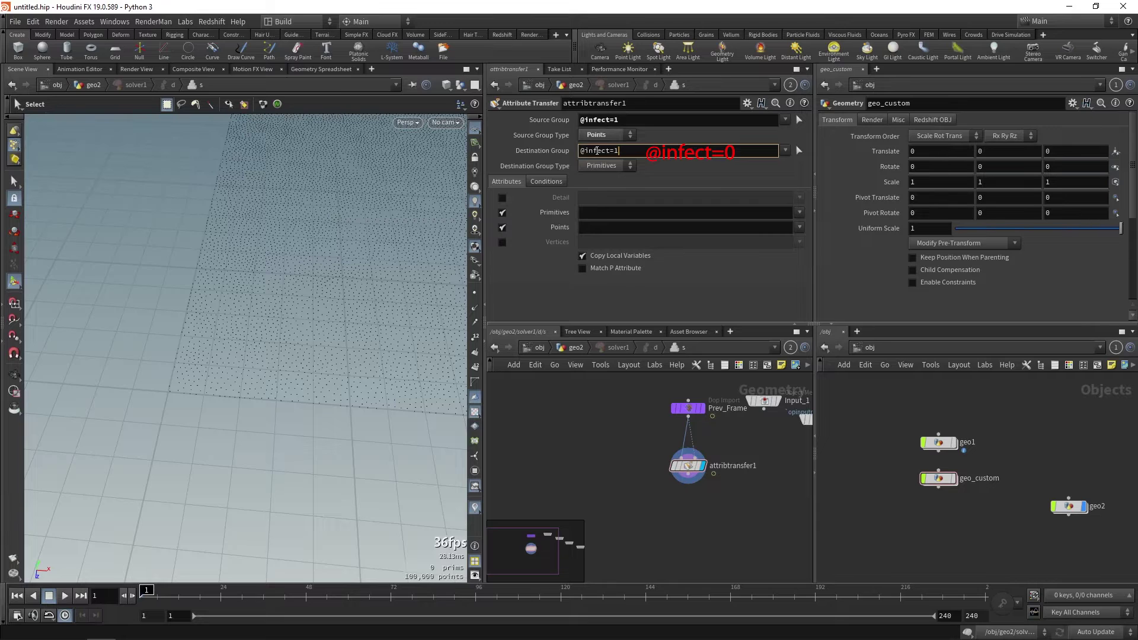
left_click(611, 166)
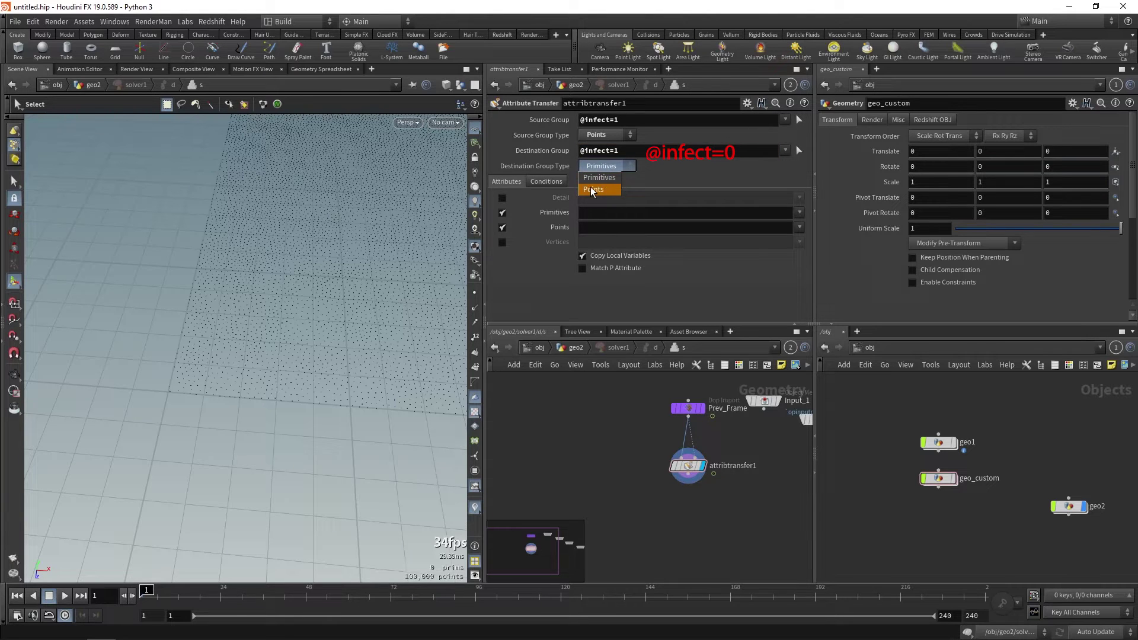
left_click(596, 188)
Step: Transfer all point attributes with '*'
left_click(586, 228)
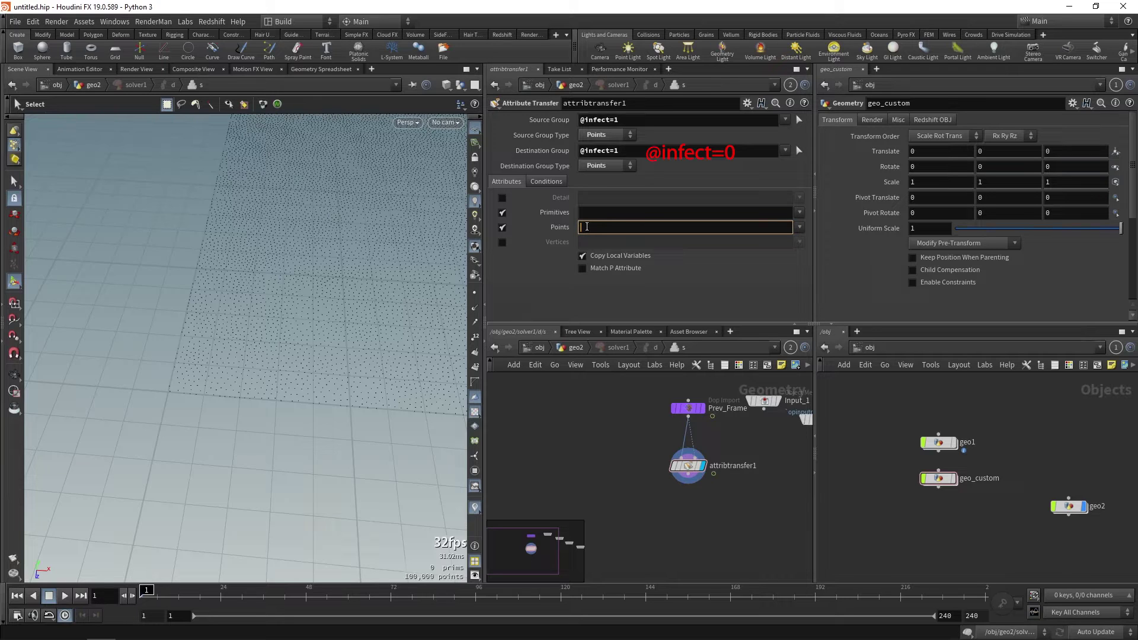
key("Return")
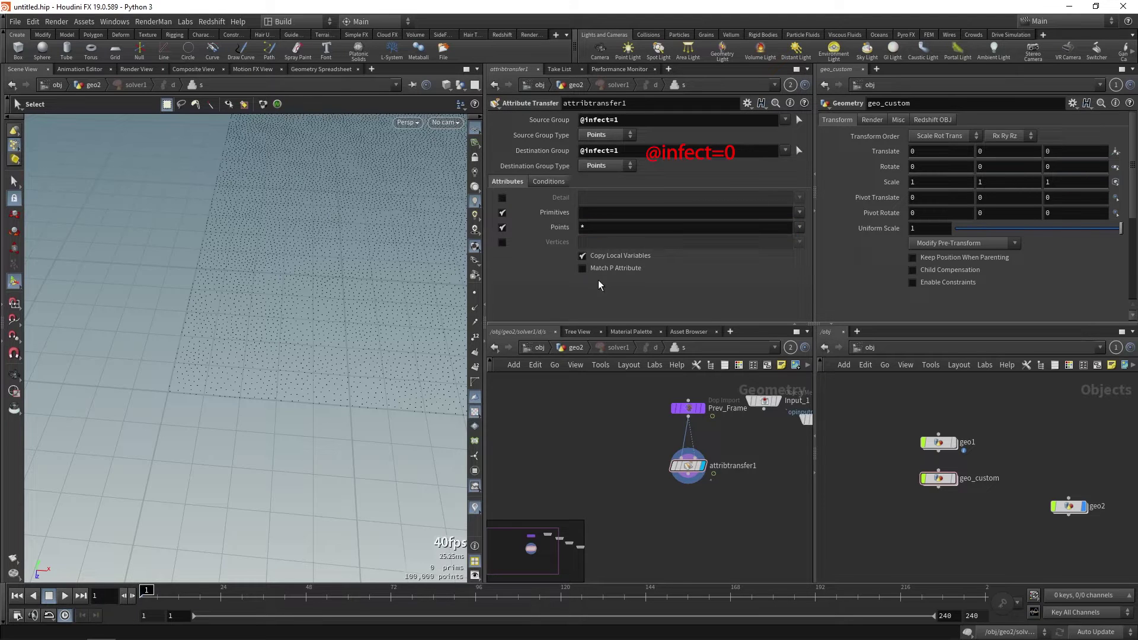
middle_click_drag(681, 483, 691, 471)
scroll(654, 457, "up", 1)
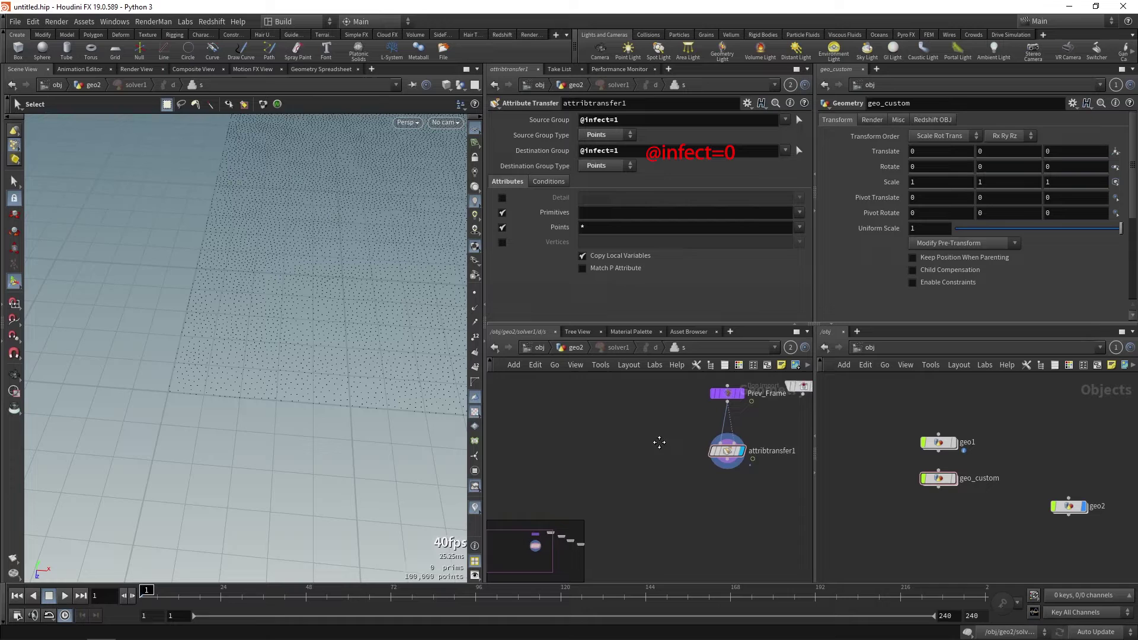
scroll(704, 485, "up", 1)
scroll(703, 491, "down", 1)
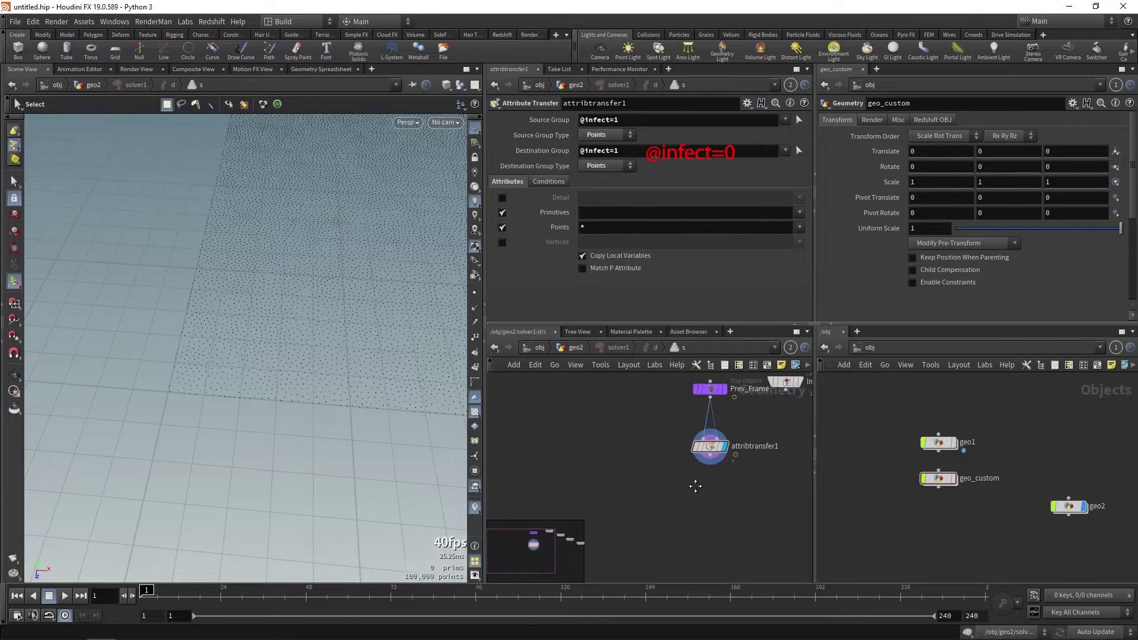
left_click_drag(700, 461, 698, 509)
type("out")
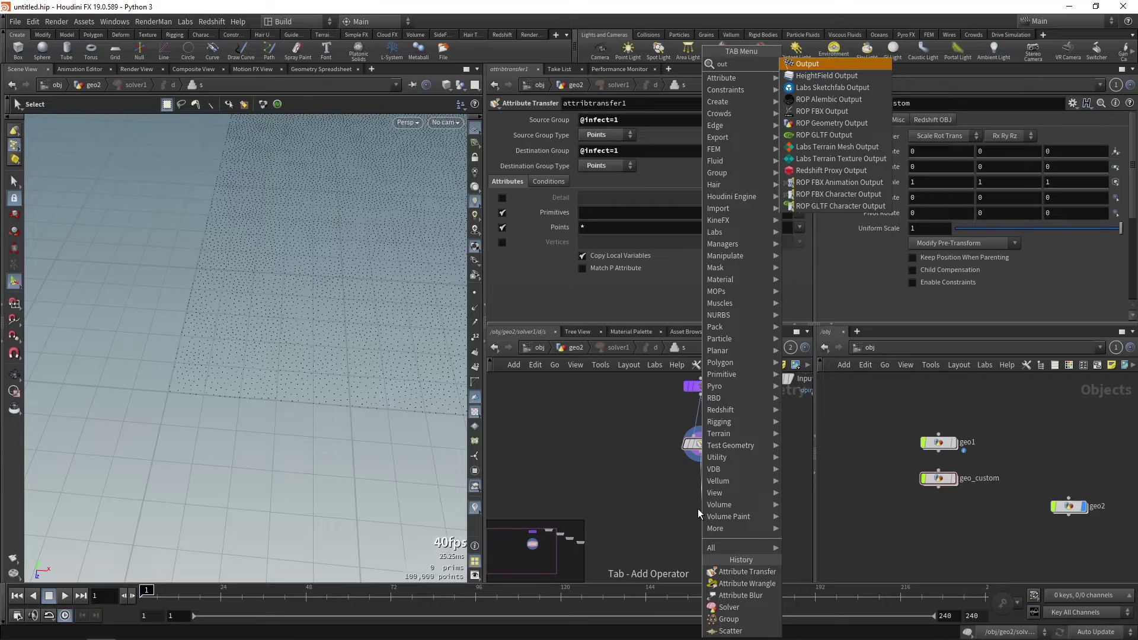
Step: Add an output0 node after attribtransfer1 and return to the geo2 network
key("Return")
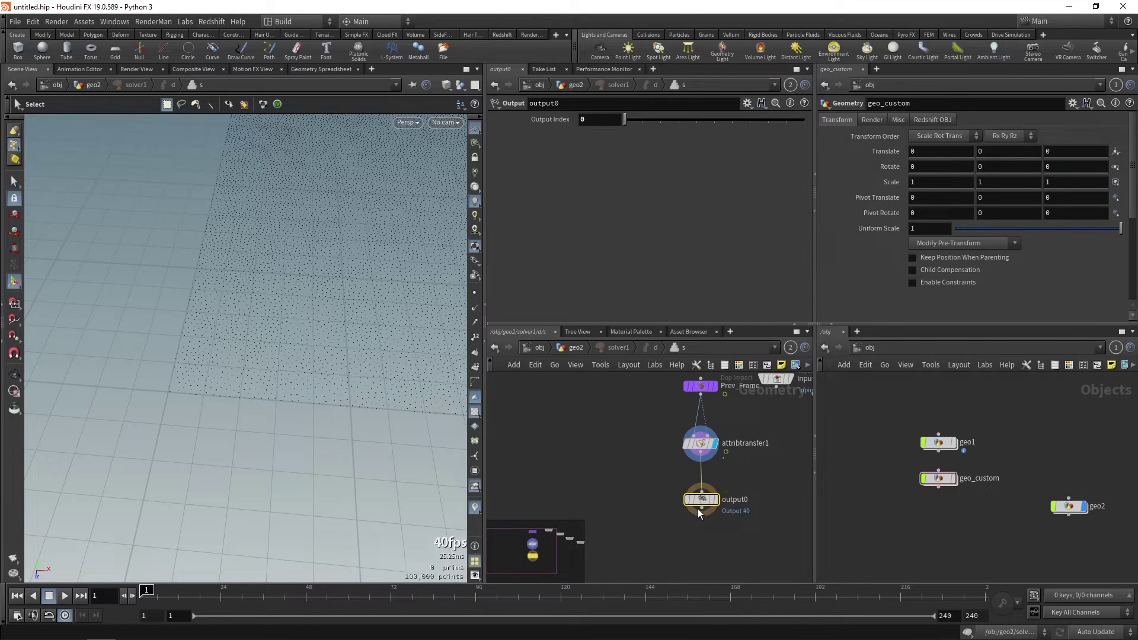
left_click_drag(700, 514, 700, 533)
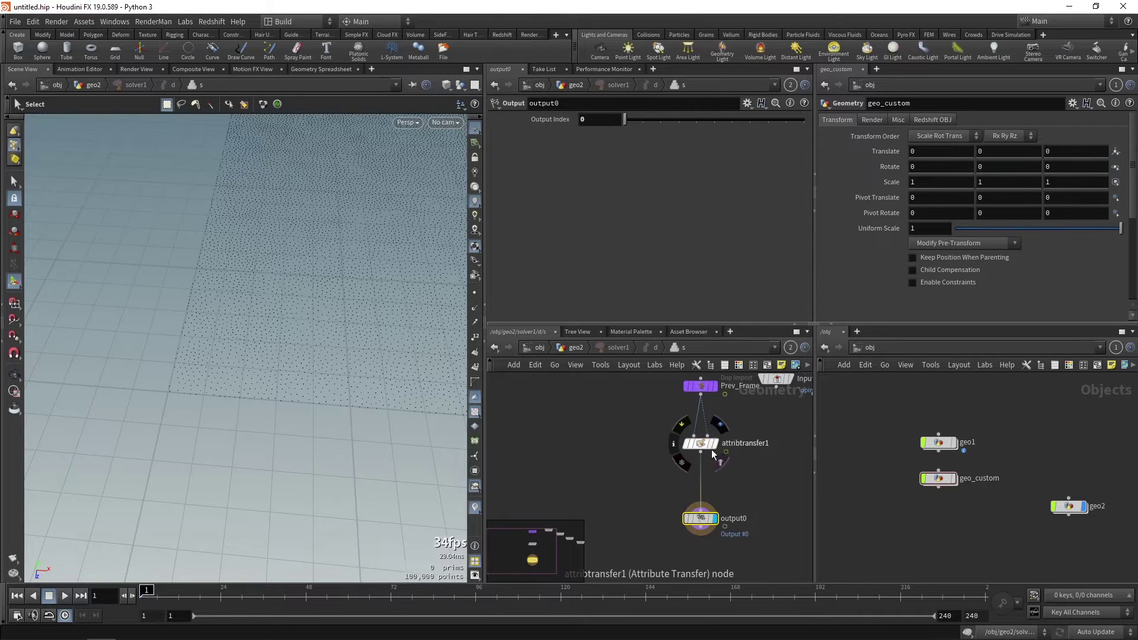
left_click(709, 446)
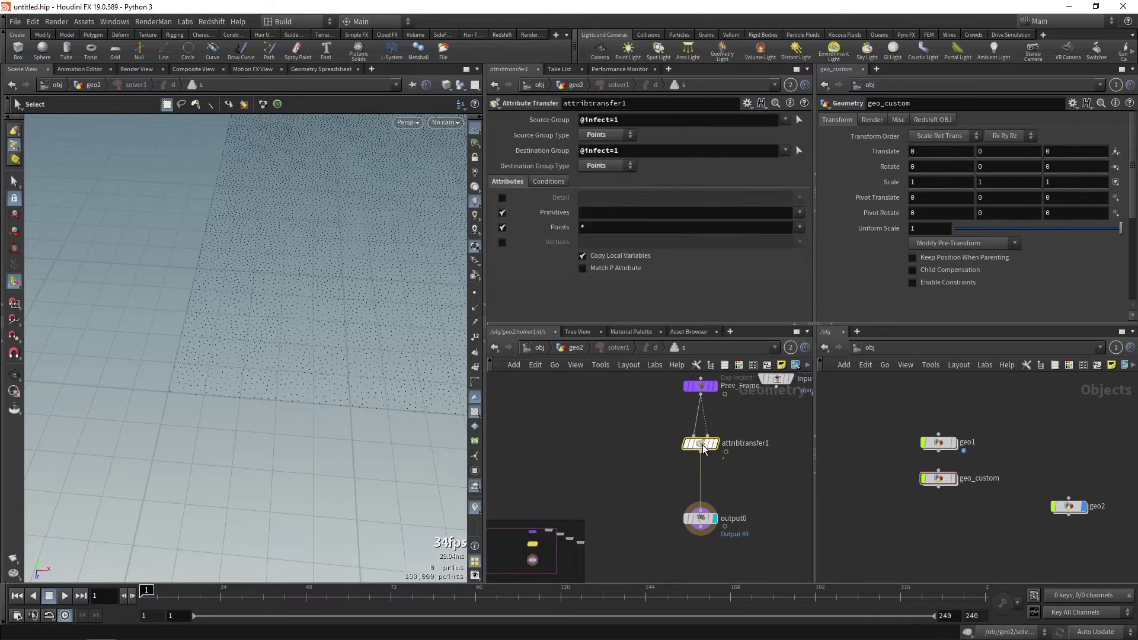
left_click(573, 350)
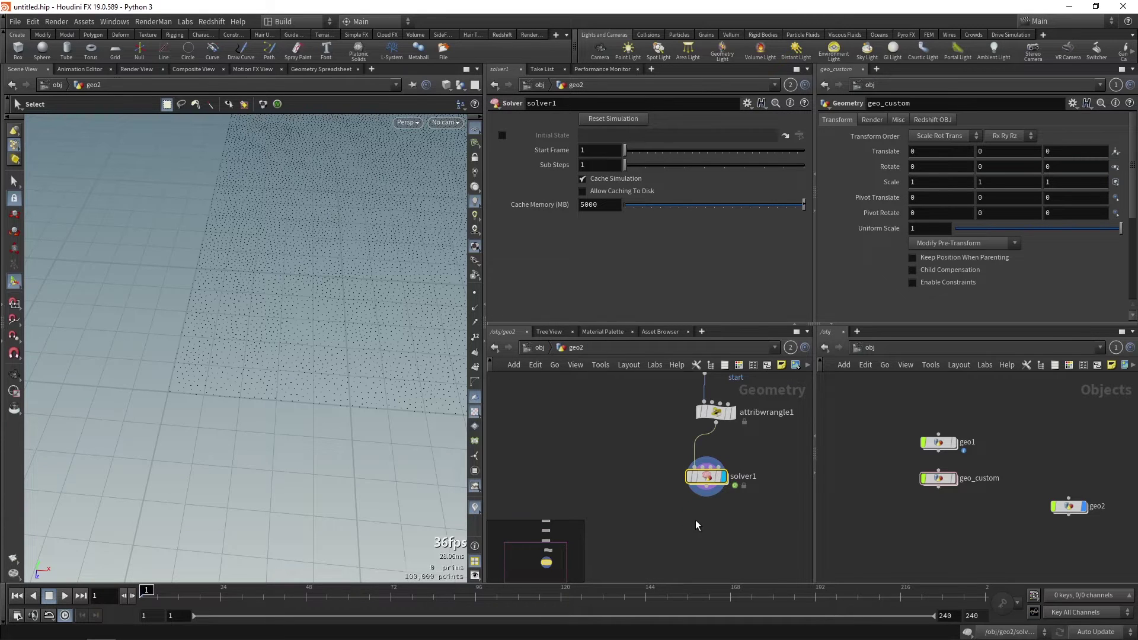
left_click(712, 471)
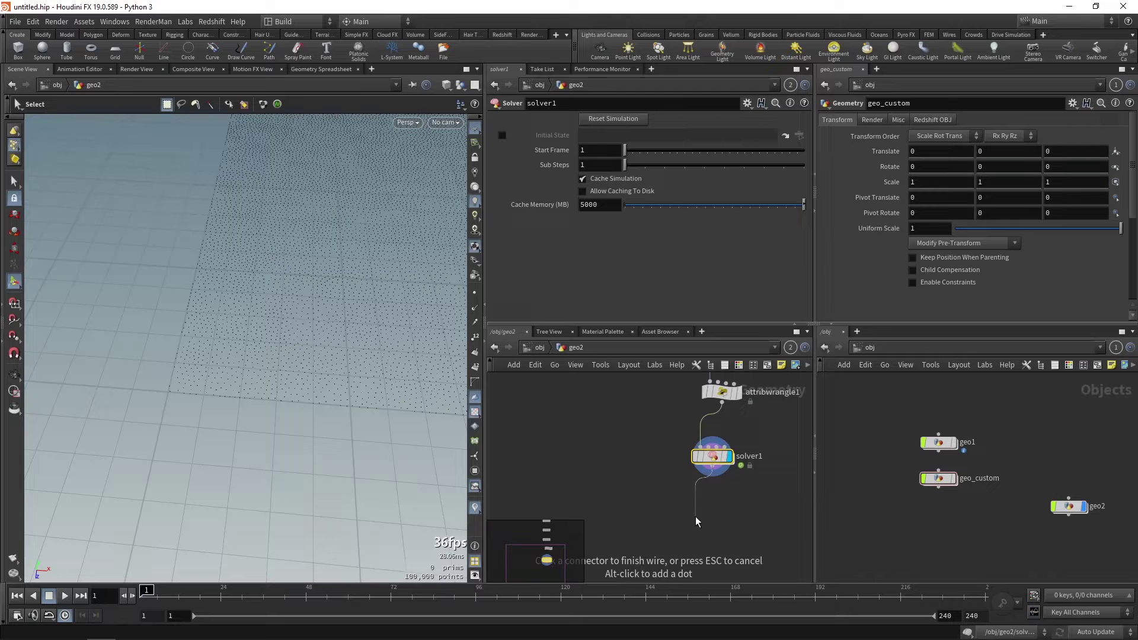
key("Tab")
type("att")
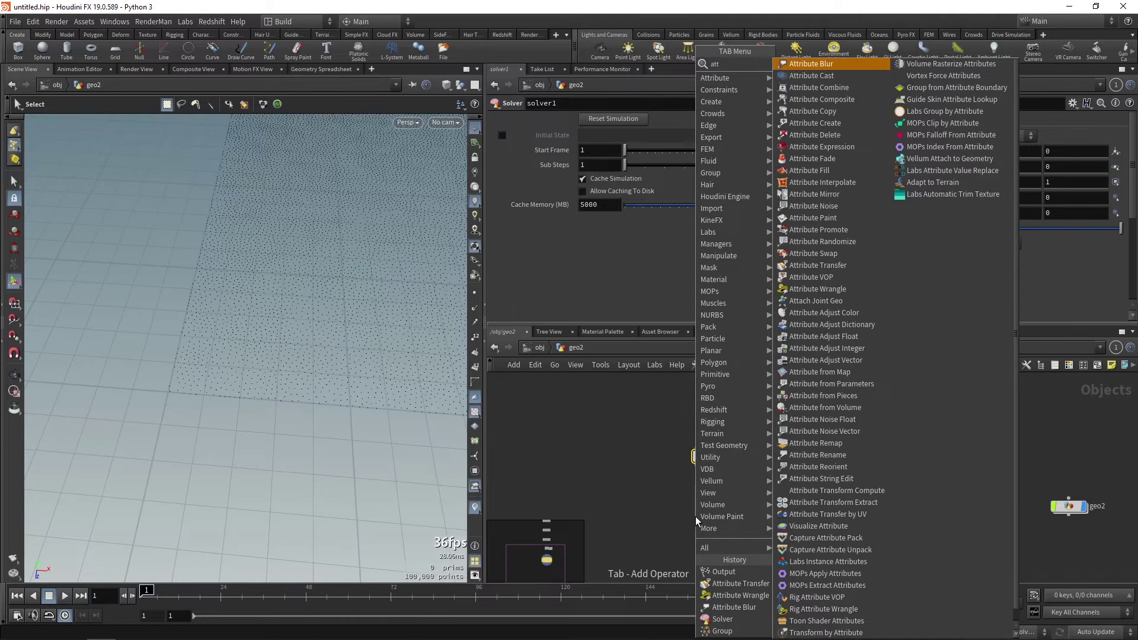
type("ribw")
key("Return")
left_click(696, 516)
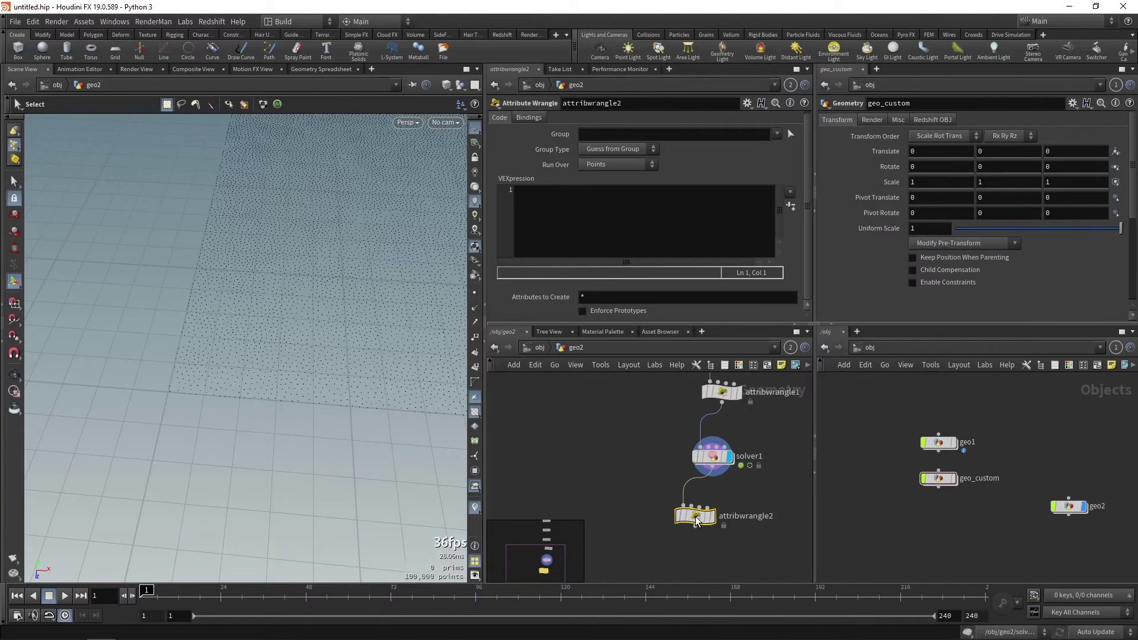
left_click_drag(697, 520, 713, 522)
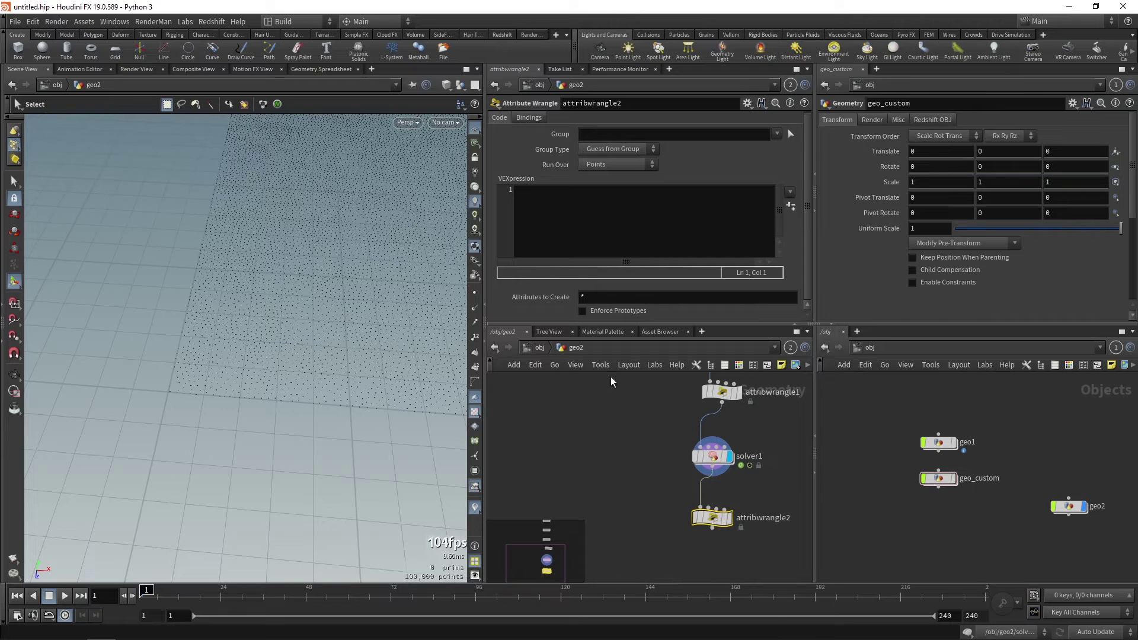
left_click(540, 191)
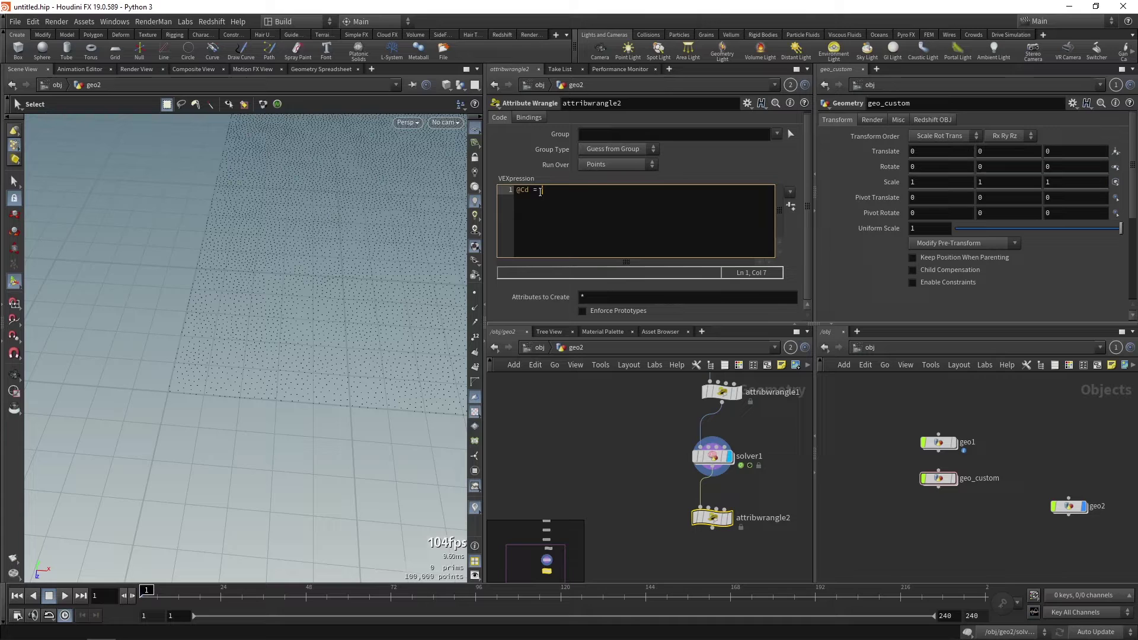
type("et")
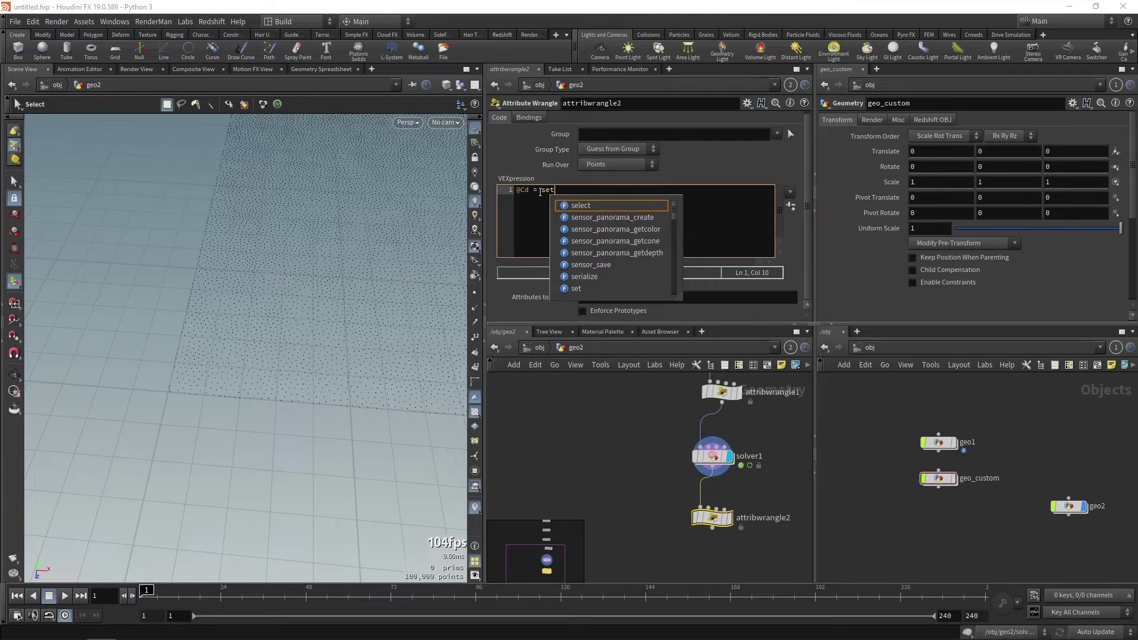
type("()")
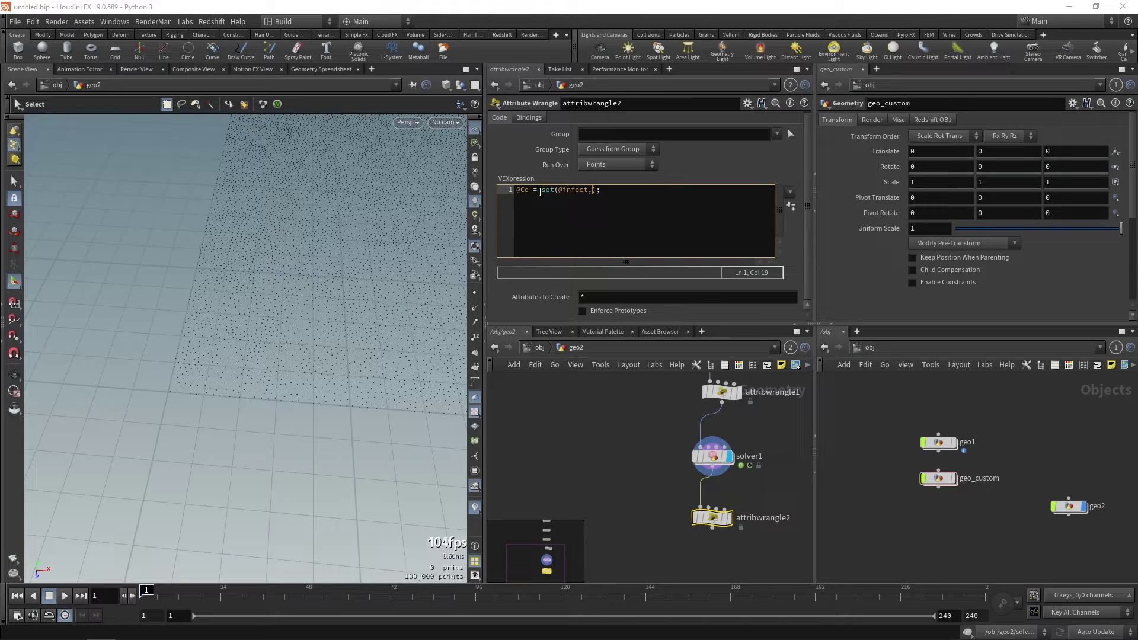
type("0,0")
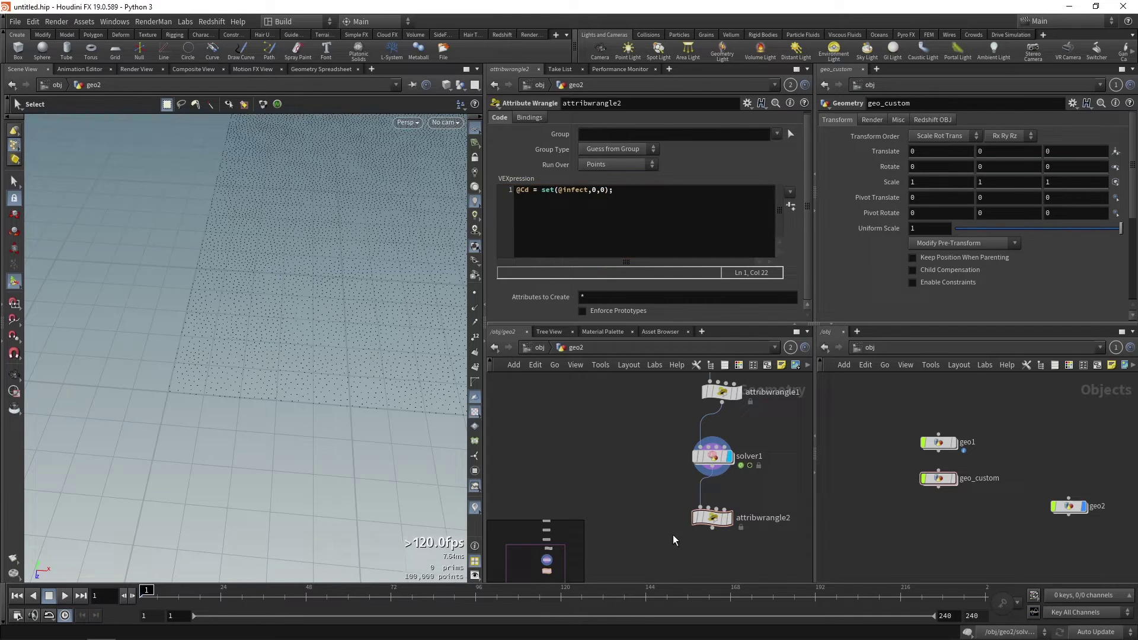
type("r")
Step: Tumble the view and briefly play the infection simulation
key("Escape")
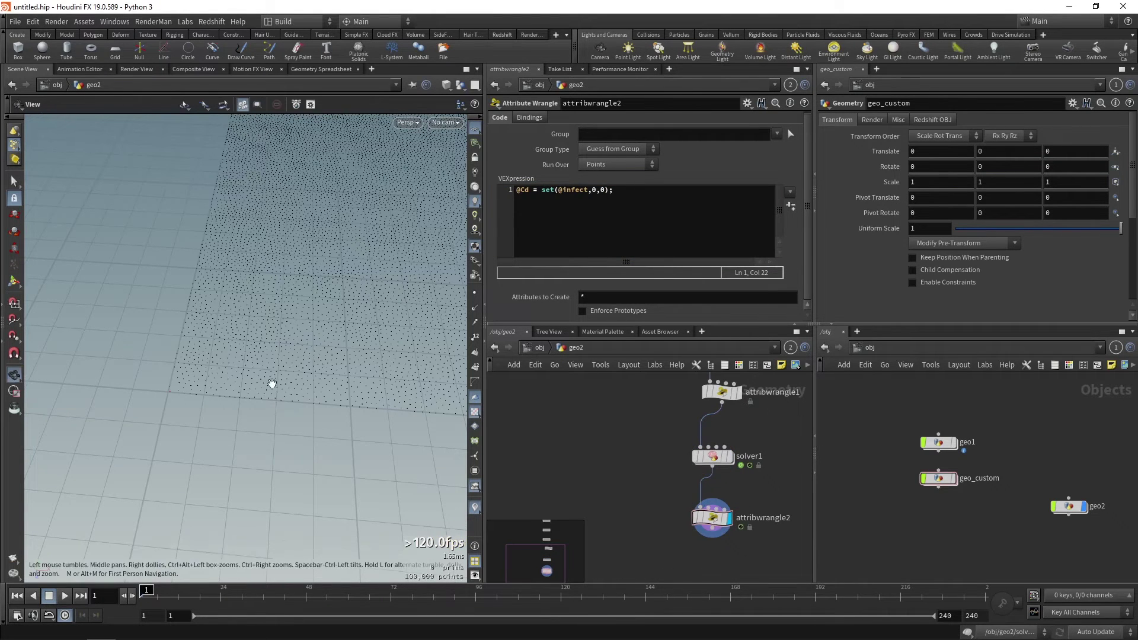
left_click_drag(271, 384, 232, 327)
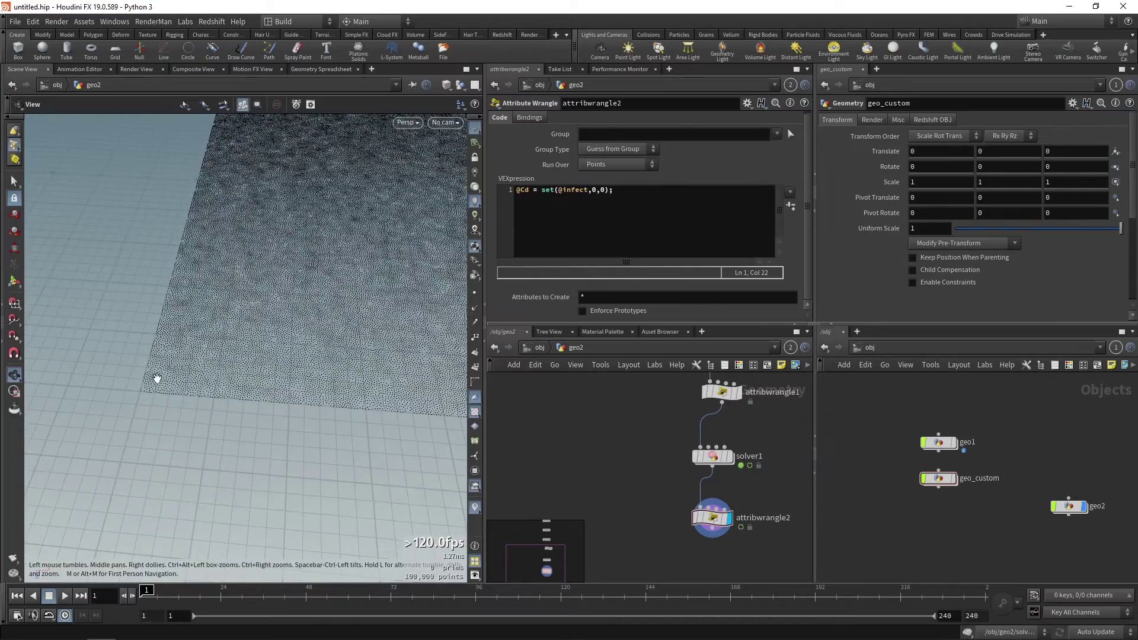
scroll(183, 369, "up", 5)
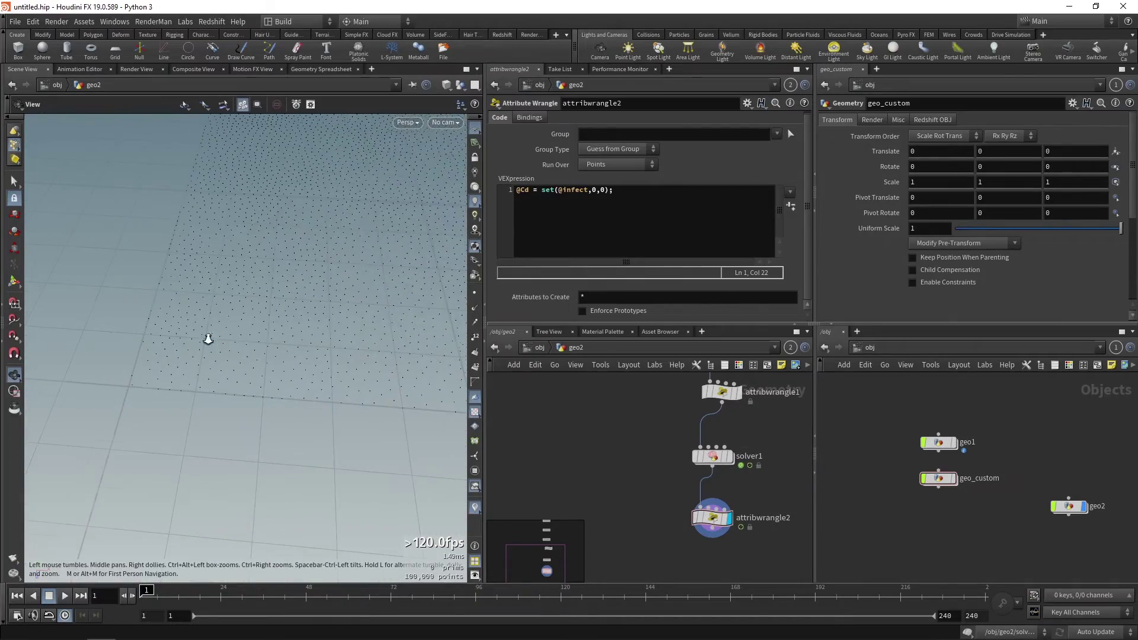
scroll(208, 337, "down", 10)
key("s")
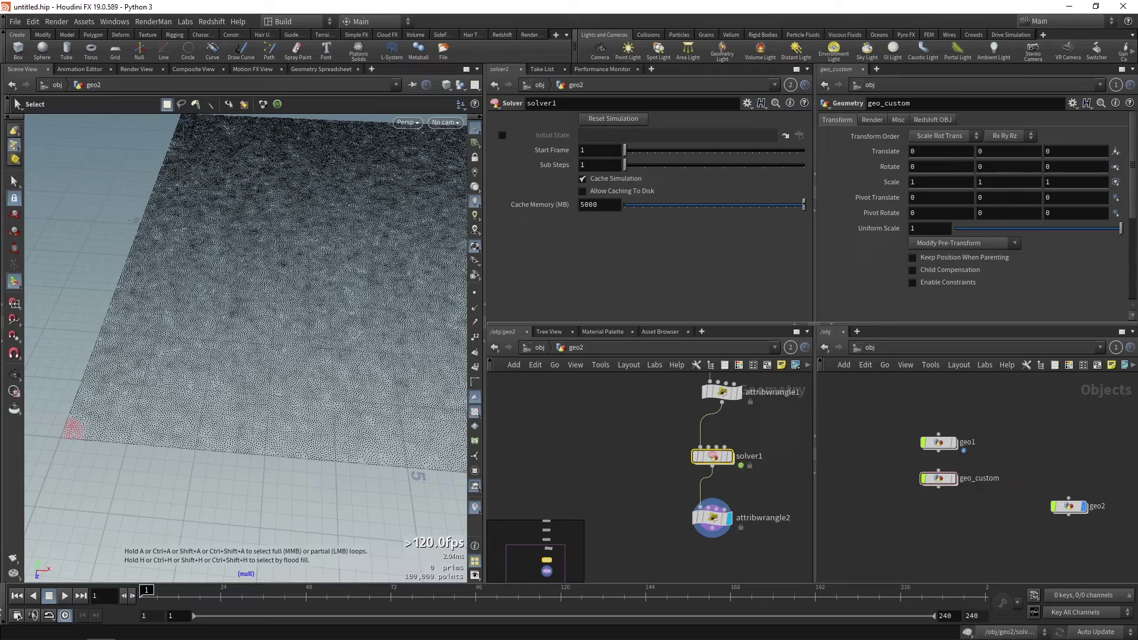
left_click(65, 595)
left_click(65, 596)
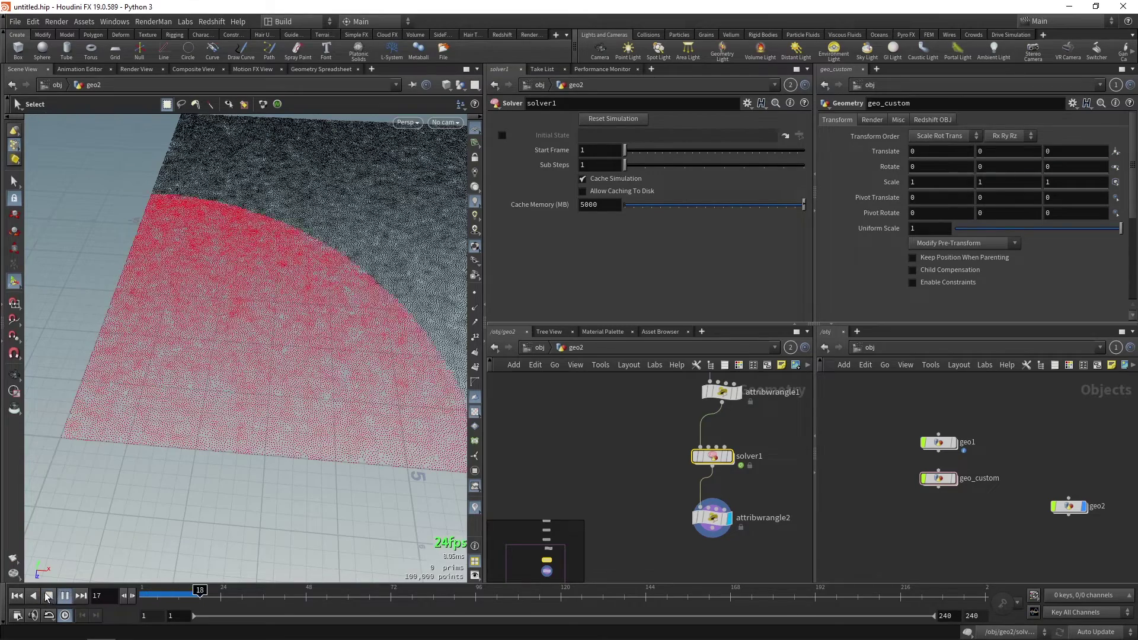
Step: Replay the simulation from frame 1 twice to watch red spread, then rewind to frame 1
key("Escape")
scroll(193, 320, "down", 5)
left_click_drag(192, 348, 140, 419)
key("s")
left_click(17, 596)
left_click(65, 596)
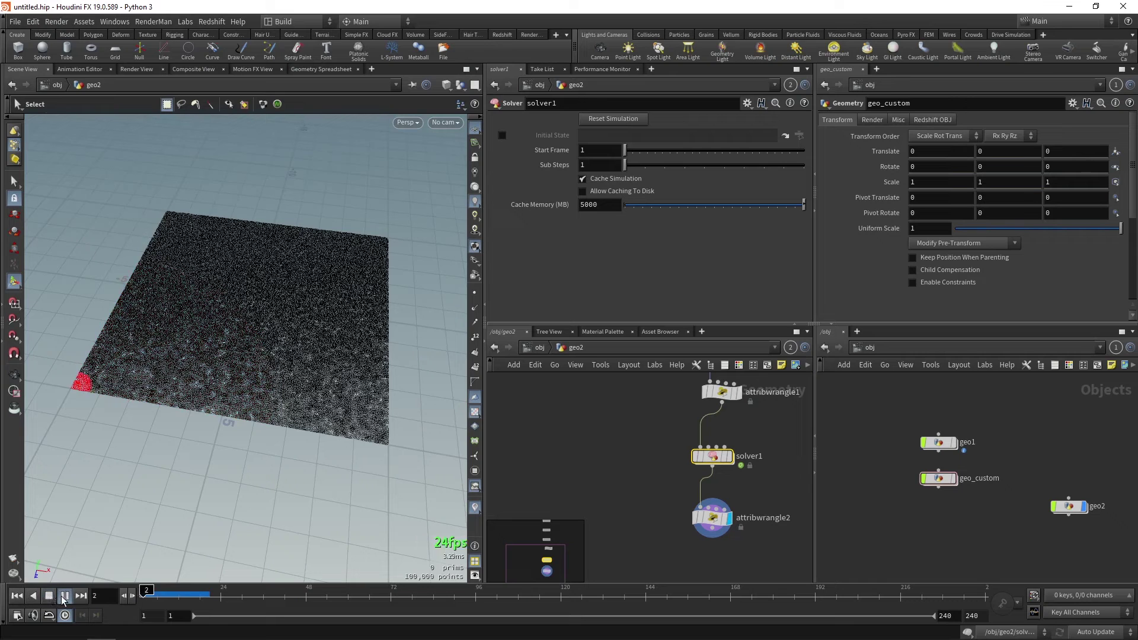
left_click(49, 596)
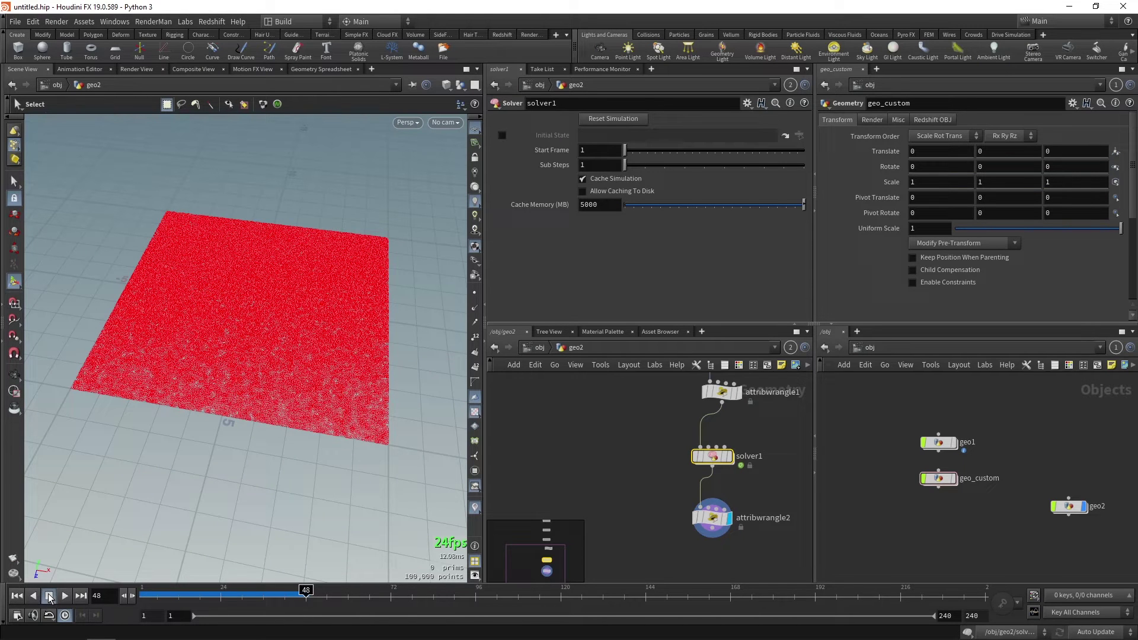
left_click(16, 595)
left_click(61, 597)
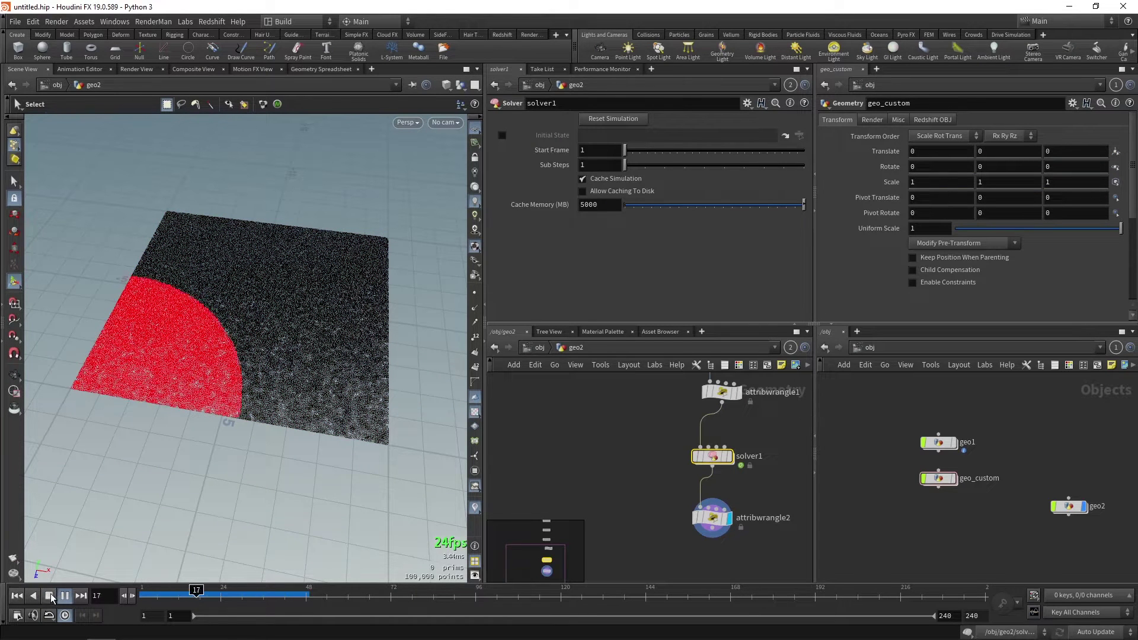
left_click(50, 597)
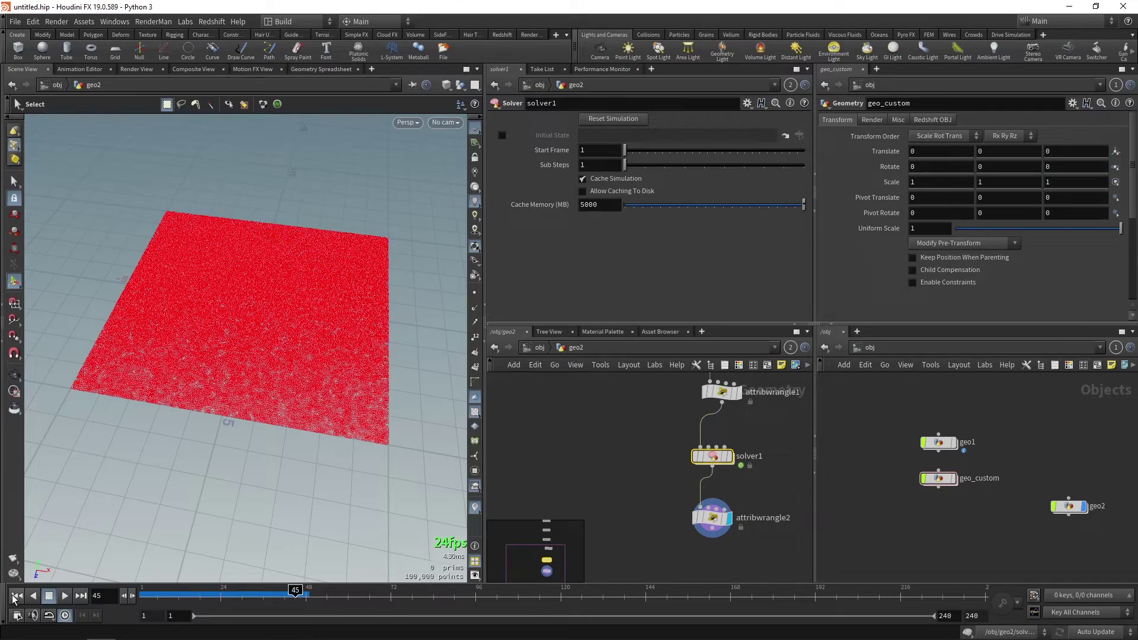
left_click(16, 596)
key("Escape")
left_click_drag(89, 386, 142, 374)
Step: Raise attribtransfer1's Distance Threshold inside solver1 and test the spread from geo2
key("s")
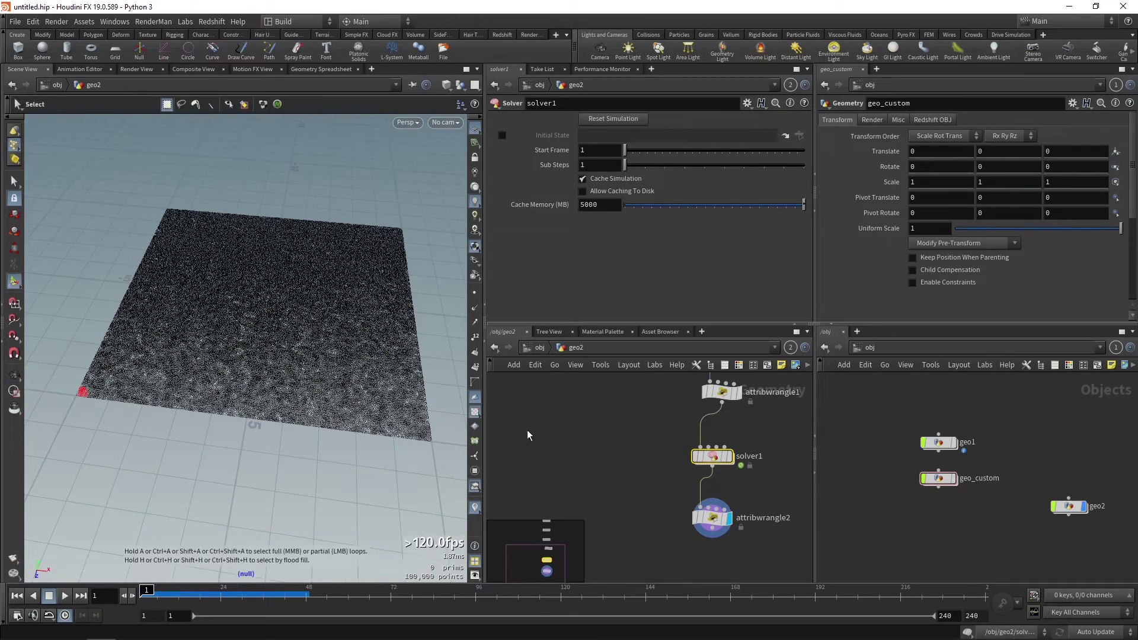
double_click(713, 457)
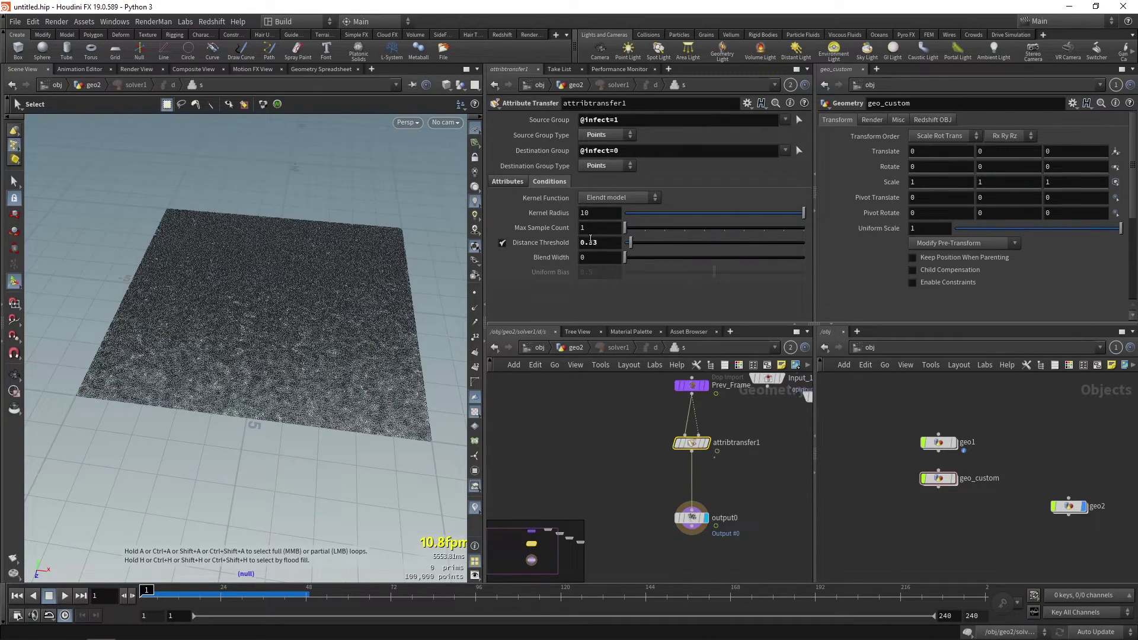
left_click_drag(631, 243, 634, 243)
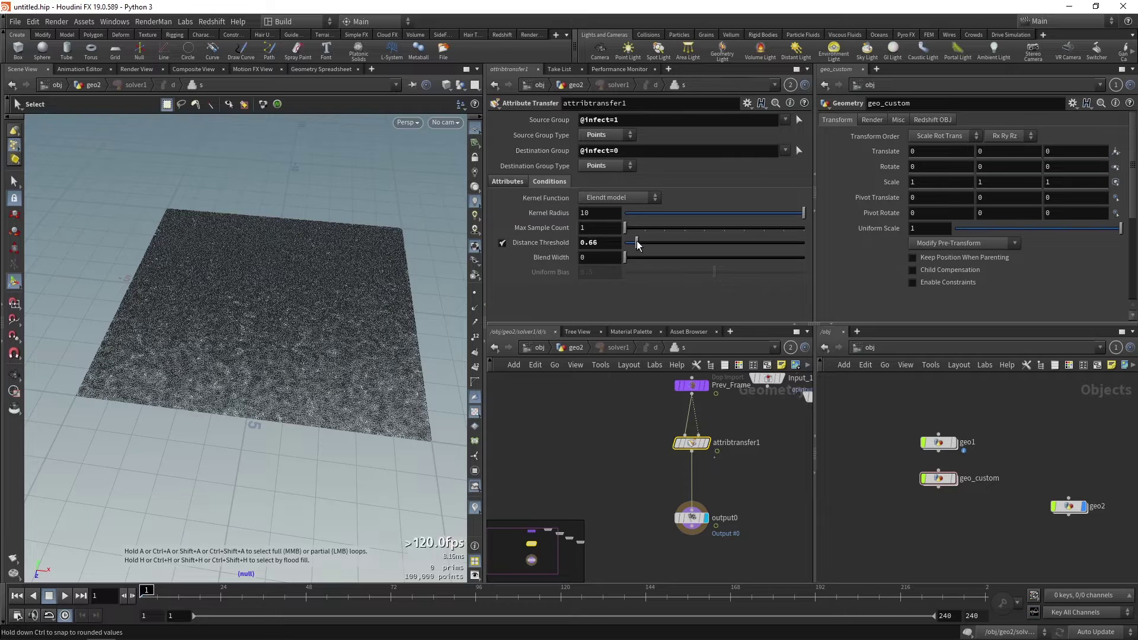
left_click(575, 350)
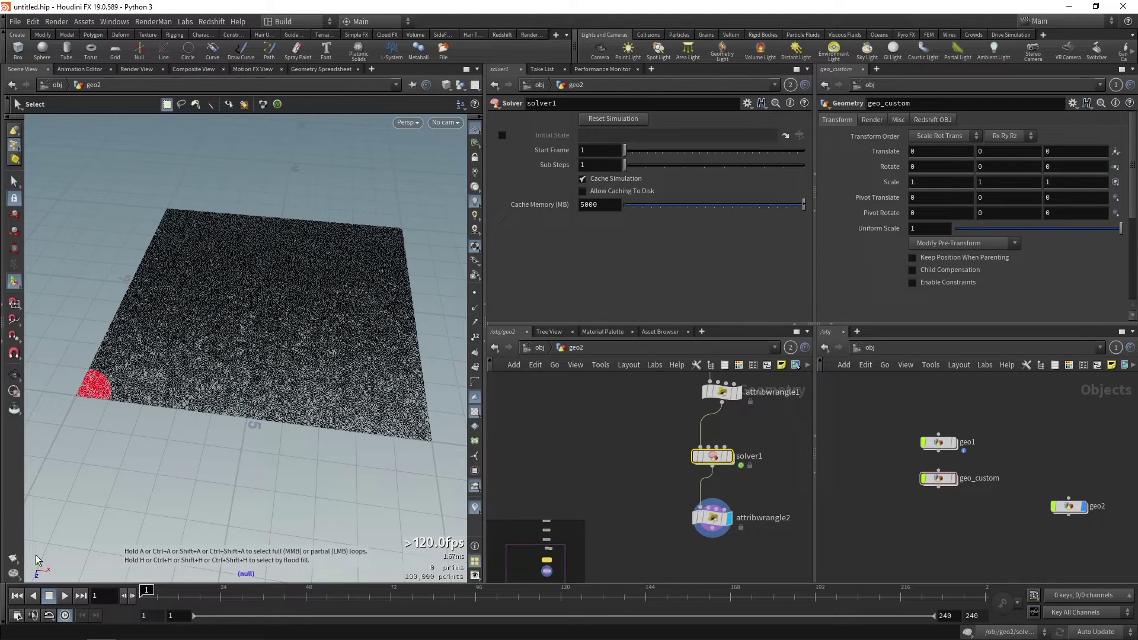
left_click(64, 596)
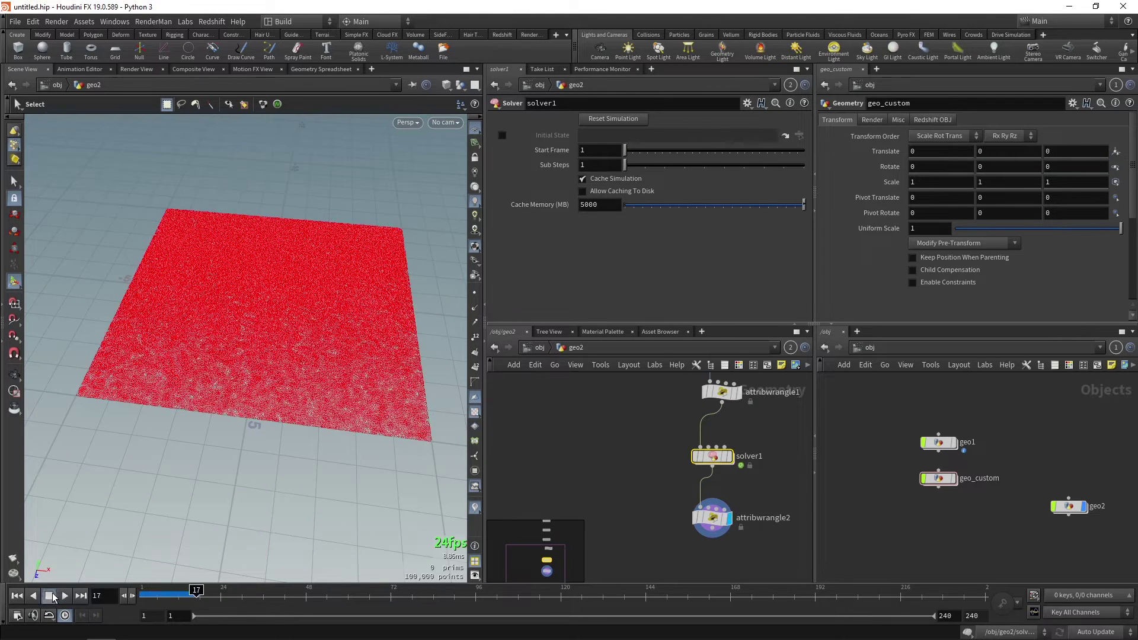
left_click(49, 596)
left_click(16, 596)
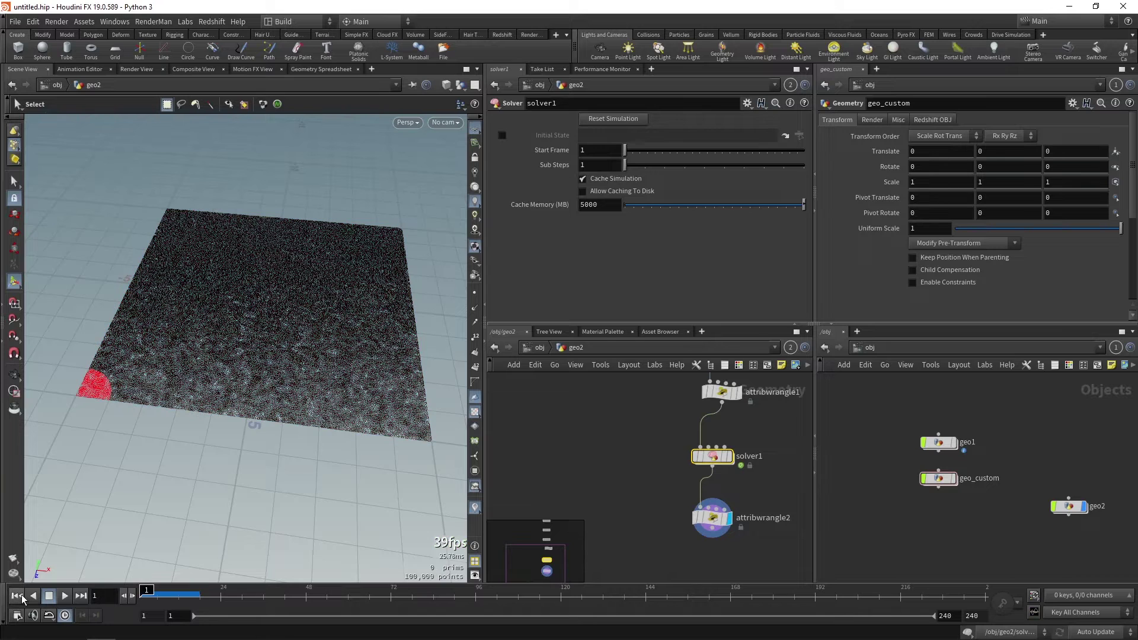
Step: Lower the Distance Threshold to 0.2 and replay the simulation up to frame 79
double_click(717, 458)
left_click_drag(642, 243, 630, 246)
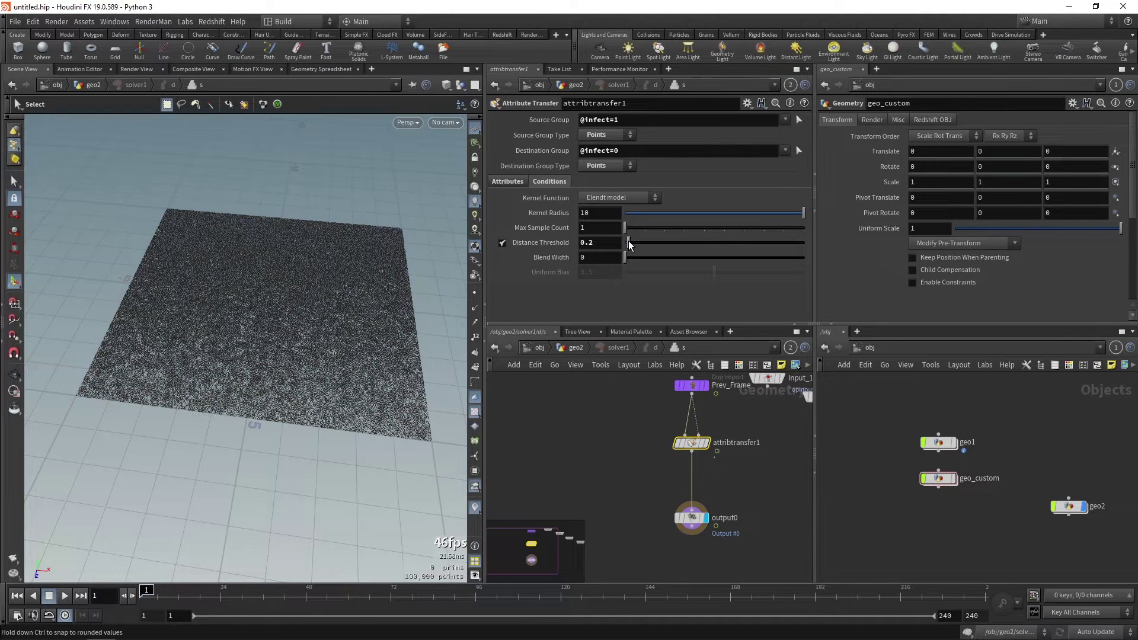
left_click(565, 349)
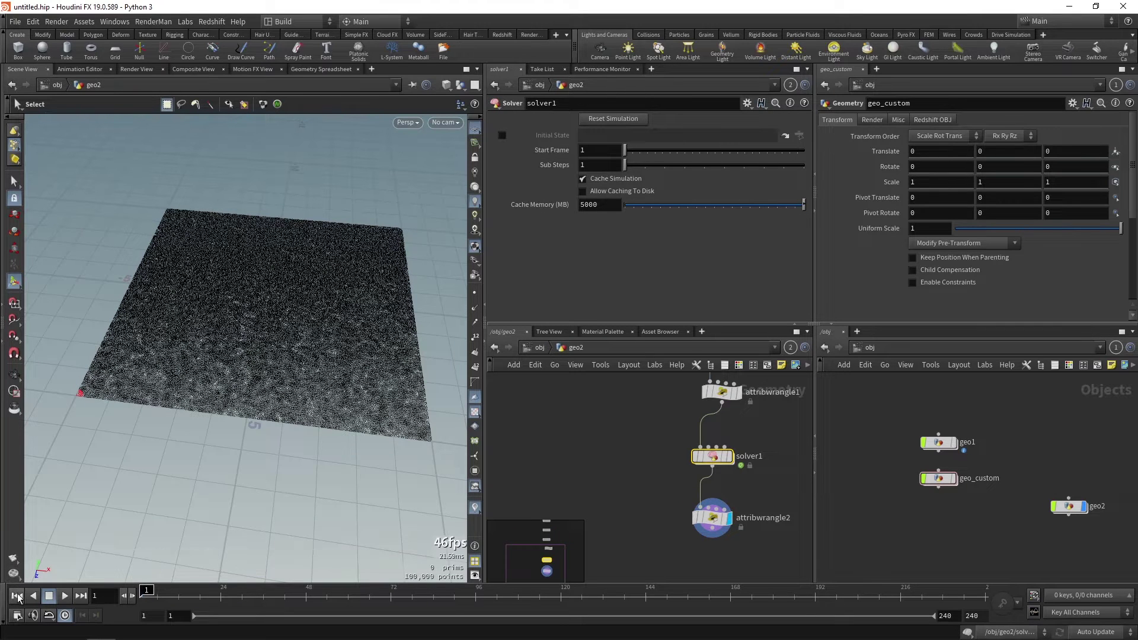
left_click(65, 596)
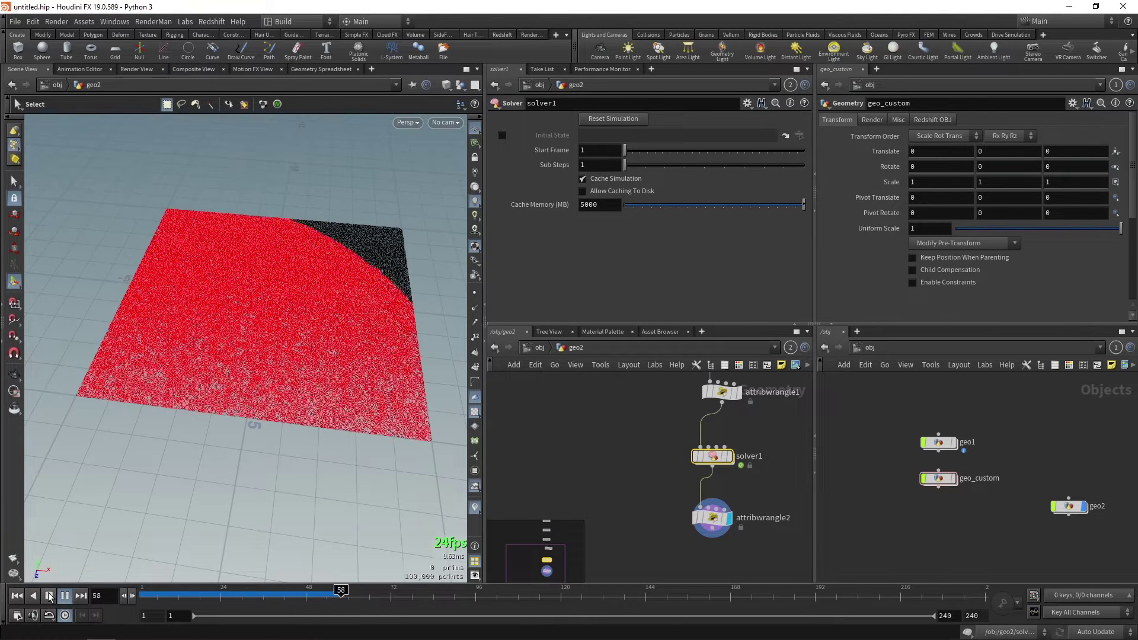
left_click(50, 596)
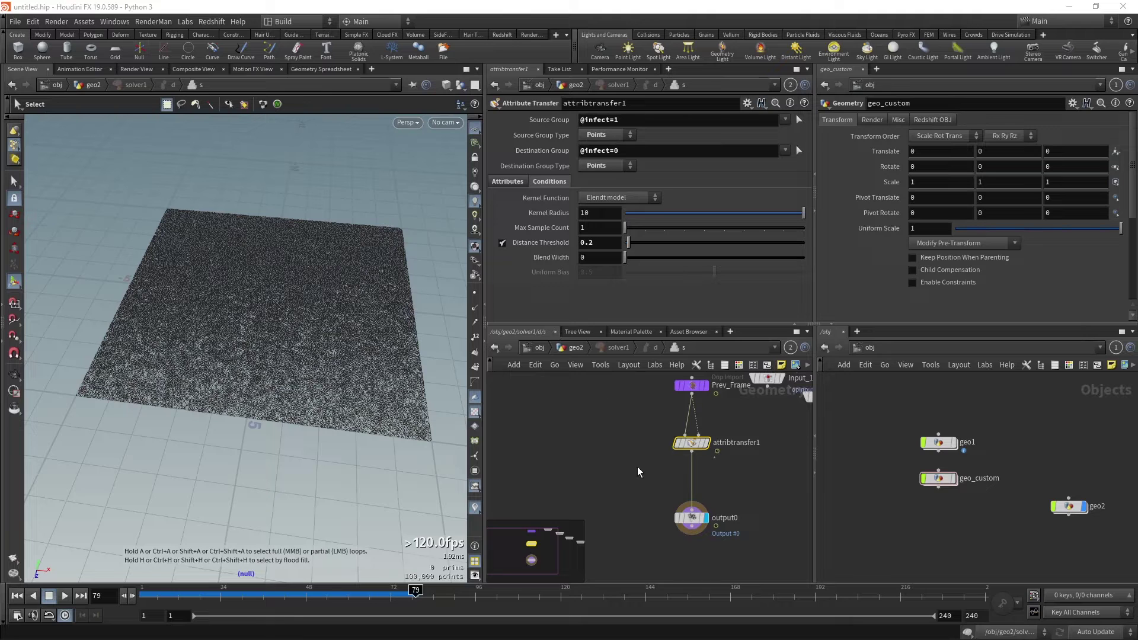
Step: From geo2, rerun the infection from frame 1 and zoom in on the red corner patch
left_click(568, 352)
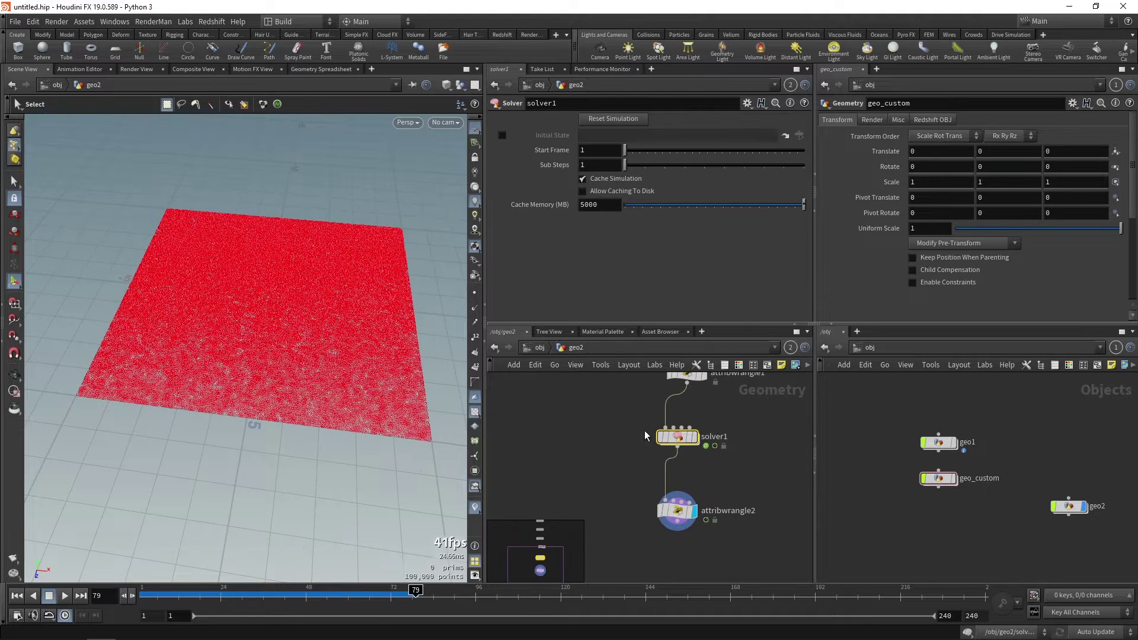
left_click(17, 595)
left_click(64, 595)
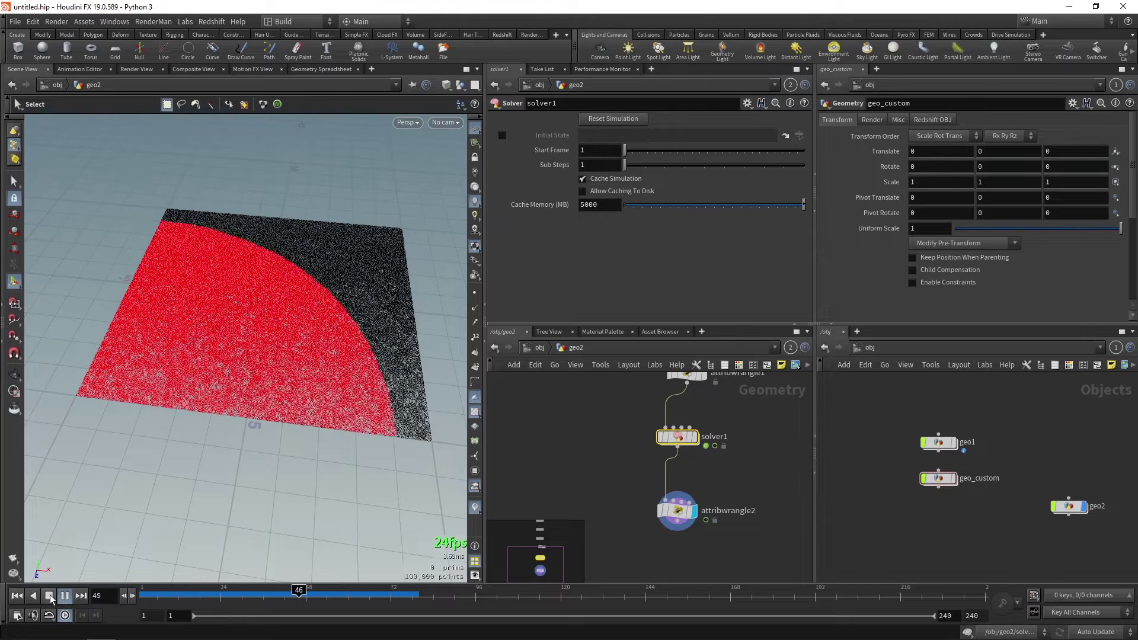
left_click(49, 596)
left_click(17, 596)
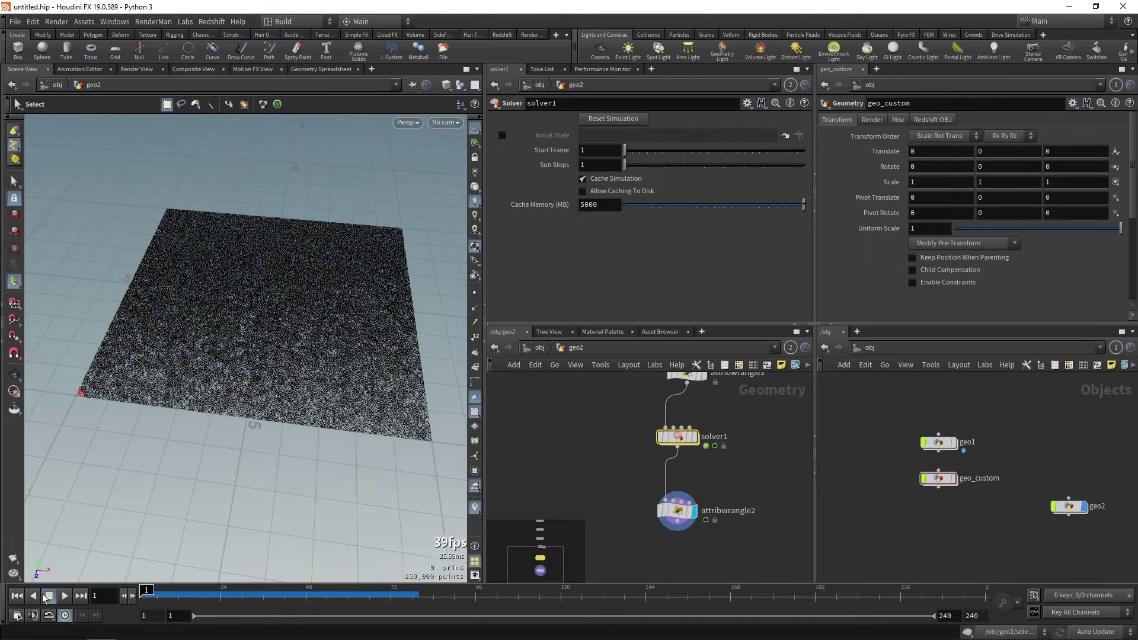
left_click(64, 596)
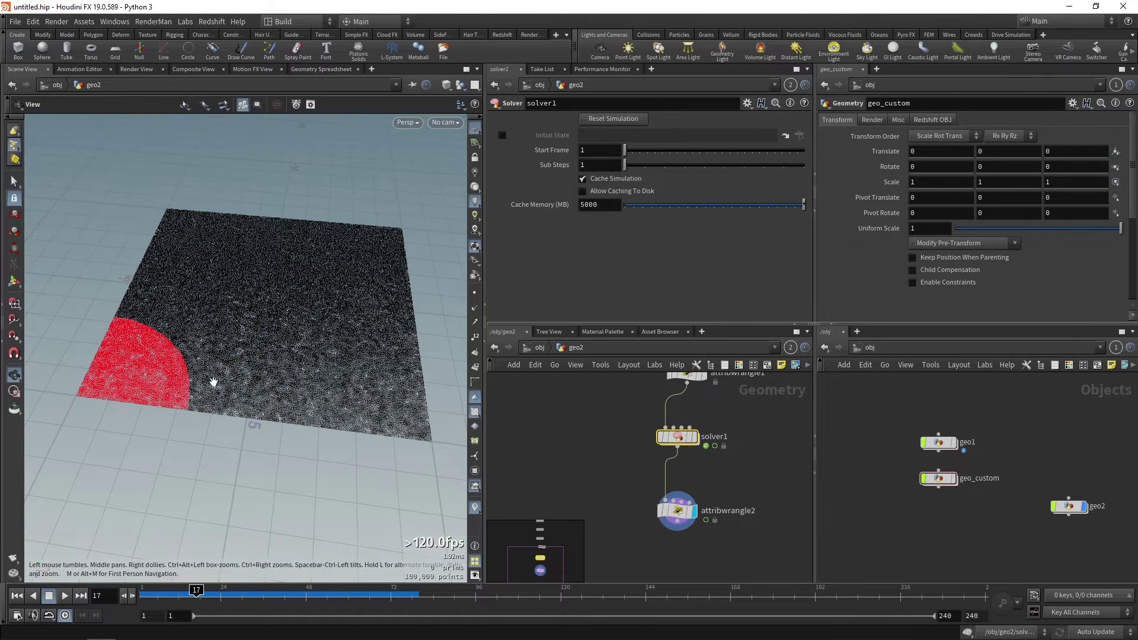
right_click_drag(214, 382, 185, 399, "alt")
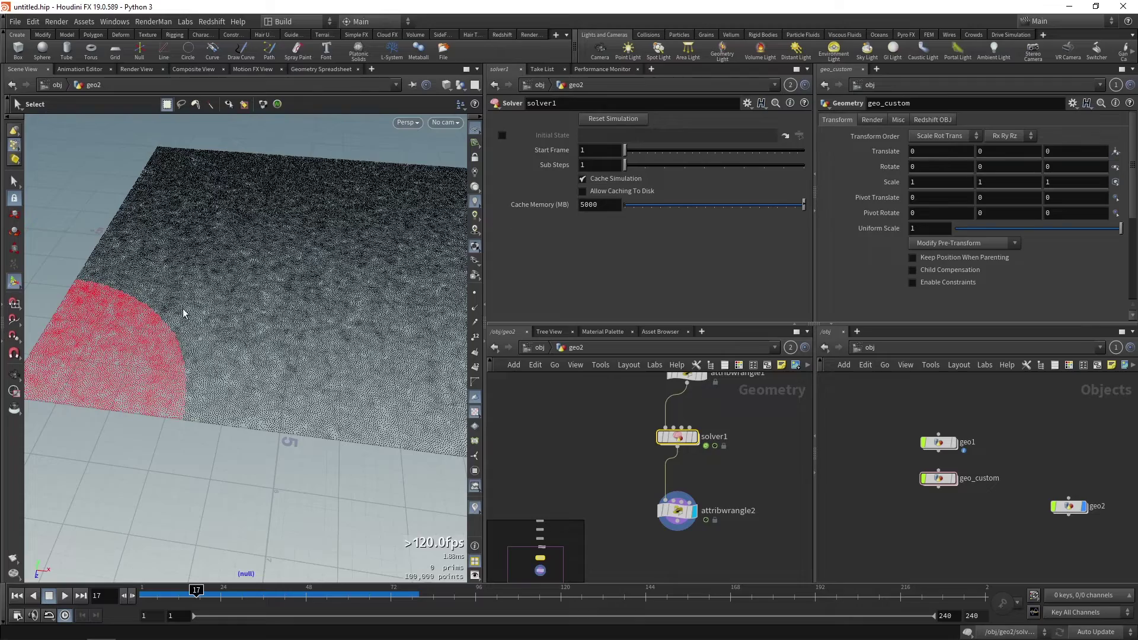
mouse_move(220, 384)
right_mouse_down("alt")
mouse_move(190, 381)
mouse_move(183, 369)
mouse_move(215, 368)
right_mouse_up("alt")
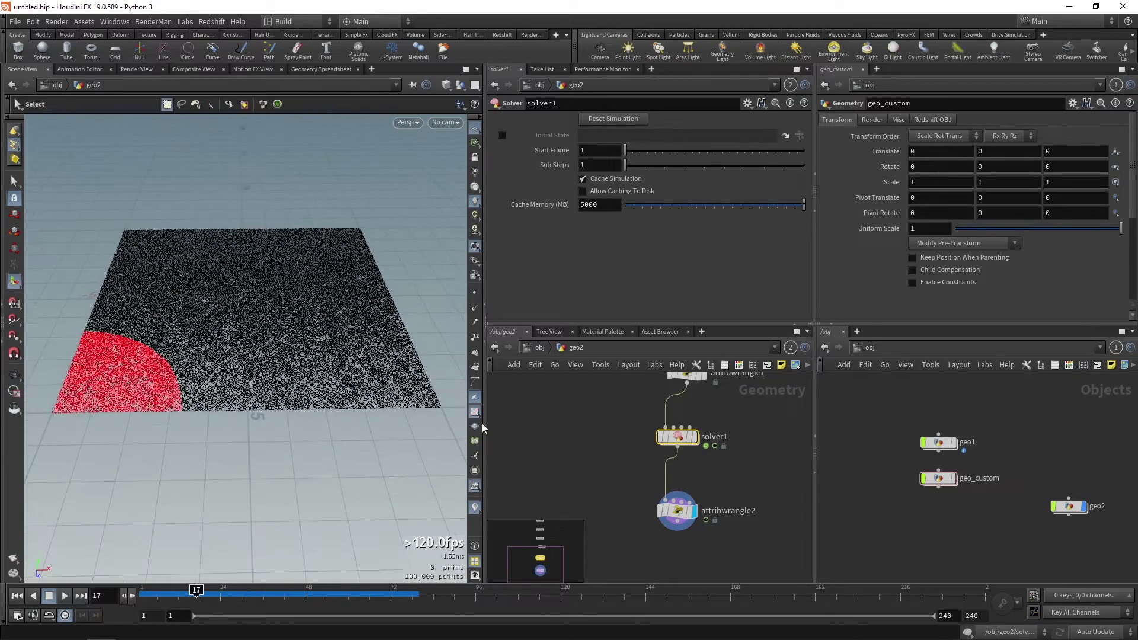
Step: Insert an Attribute Wrangle into the attribtransfer1-to-output0 wire inside solver1
double_click(678, 439)
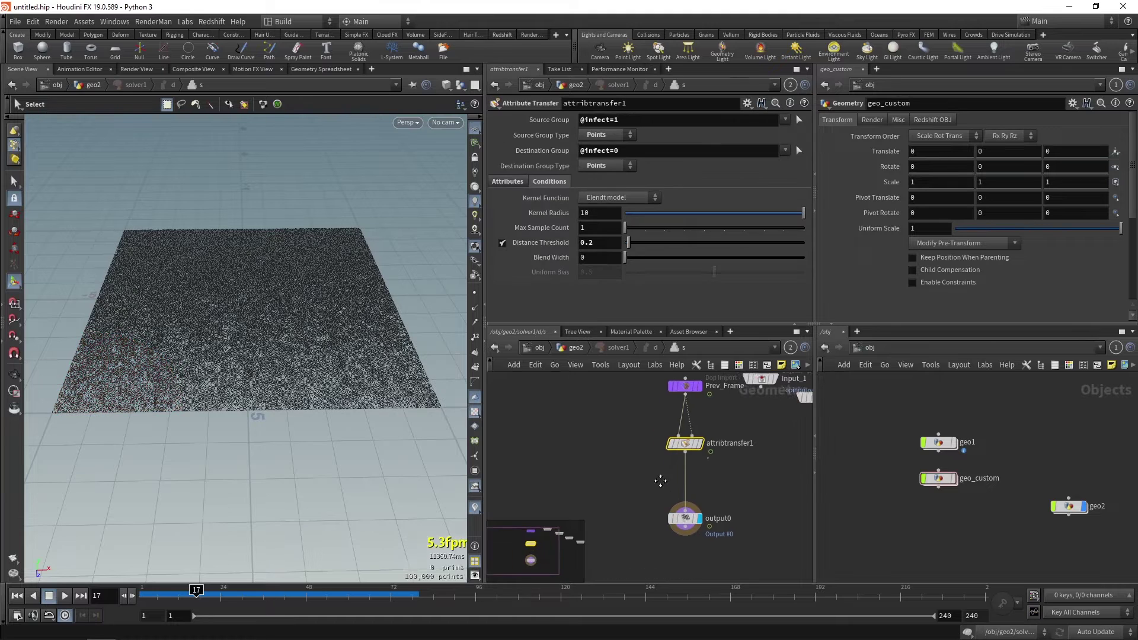
left_click(679, 482)
key("Tab")
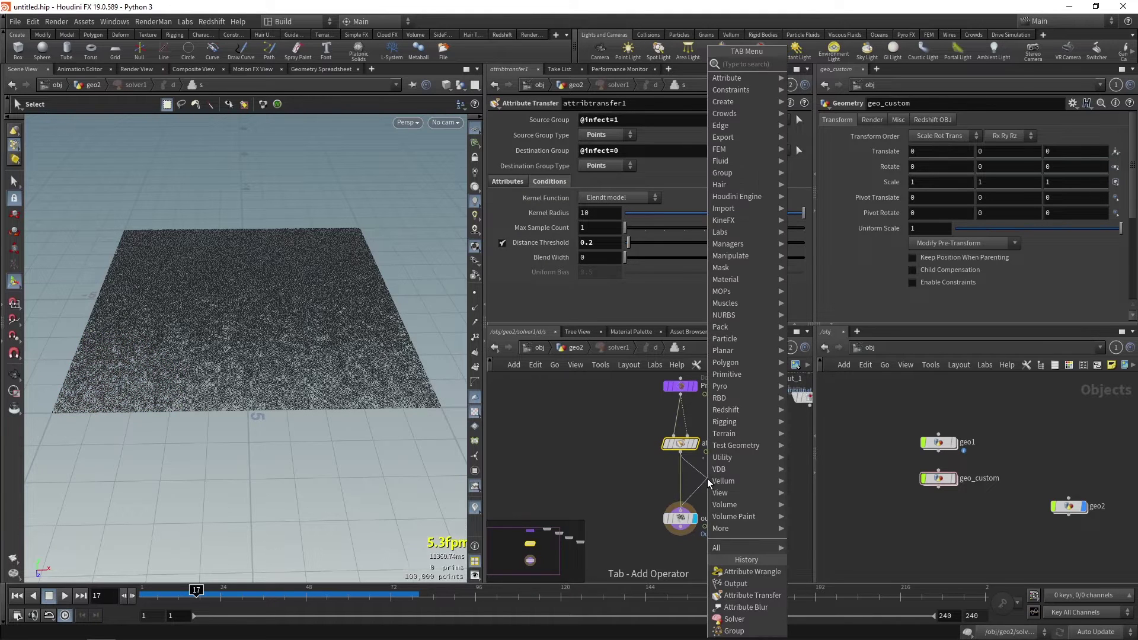
type("att")
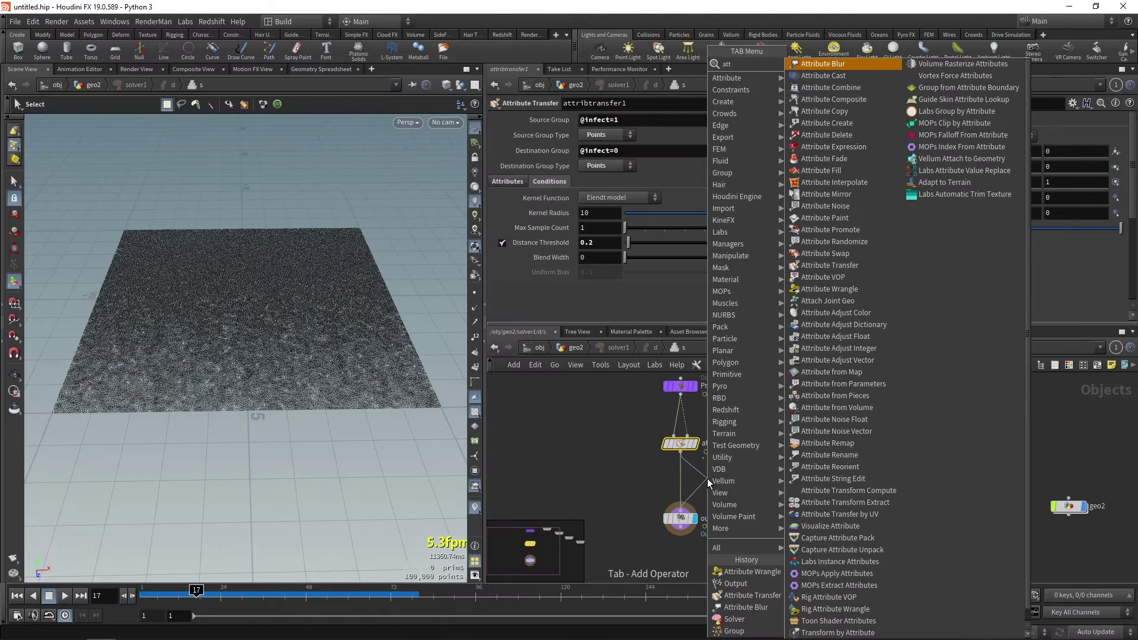
type("ribwr")
key("Return")
left_click(707, 479)
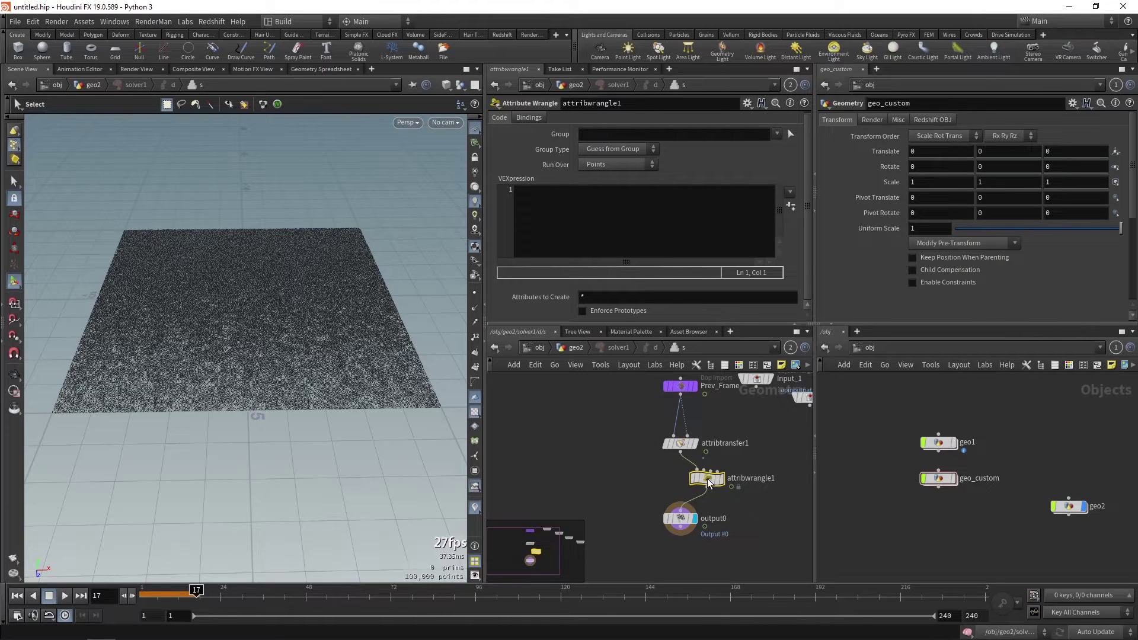
Step: Rearrange the solver nodes and wire Prev_Frame into attribwrangle1's second input
left_click_drag(682, 444, 635, 438)
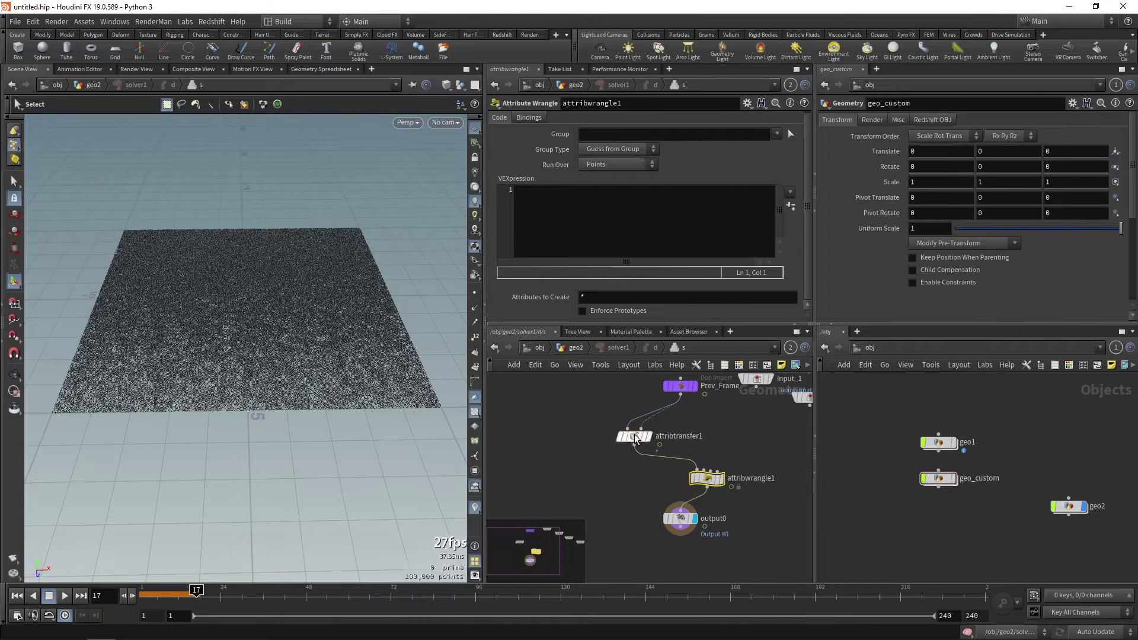
left_click_drag(706, 477, 694, 467)
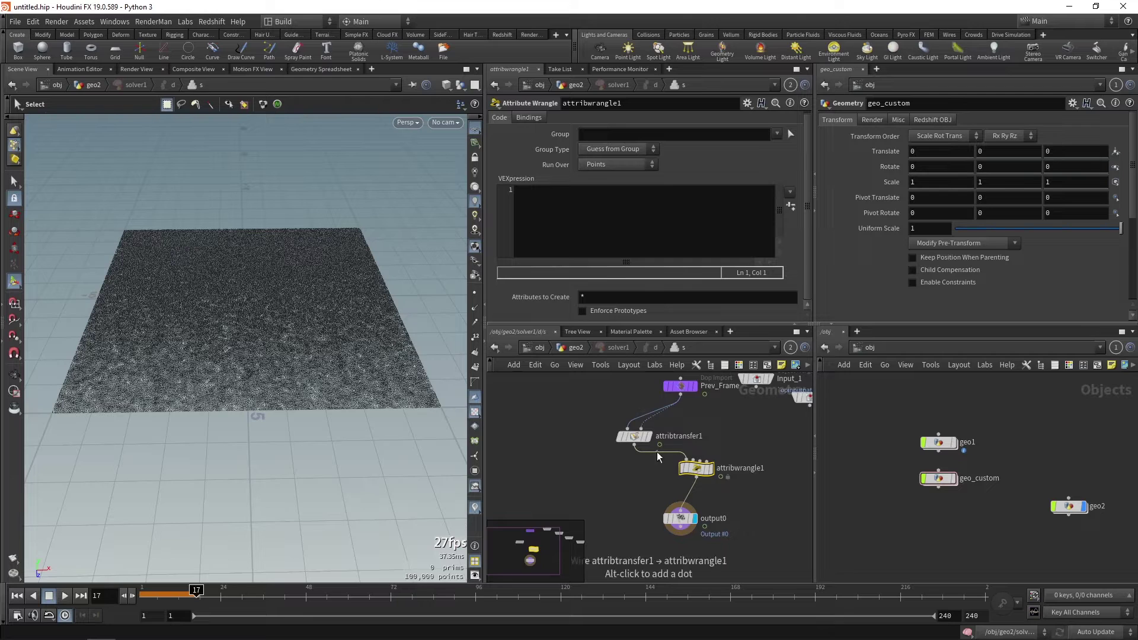
scroll(664, 457, "up", 2)
mouse_move(627, 428)
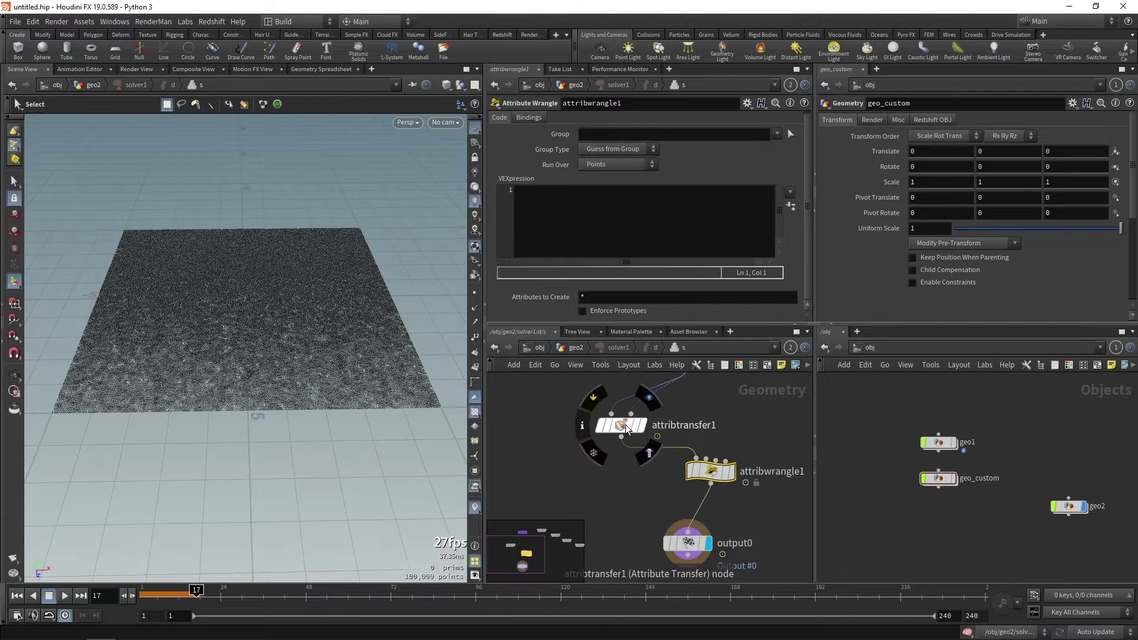
left_click_drag(631, 414, 677, 487)
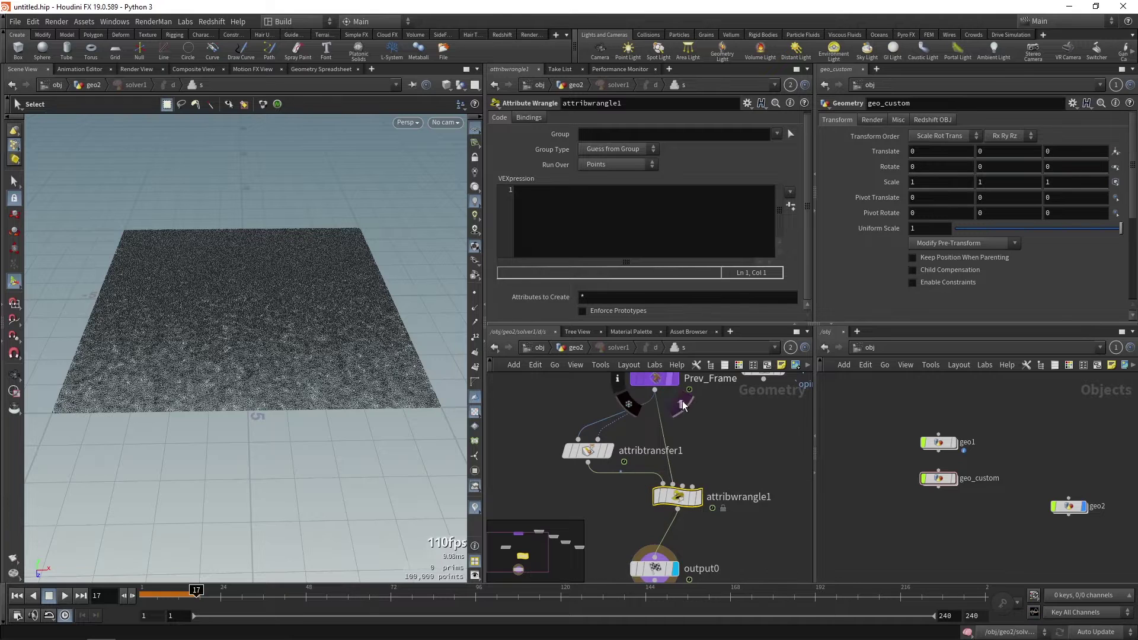
mouse_move(678, 419)
middle_click_drag(701, 465, 699, 436)
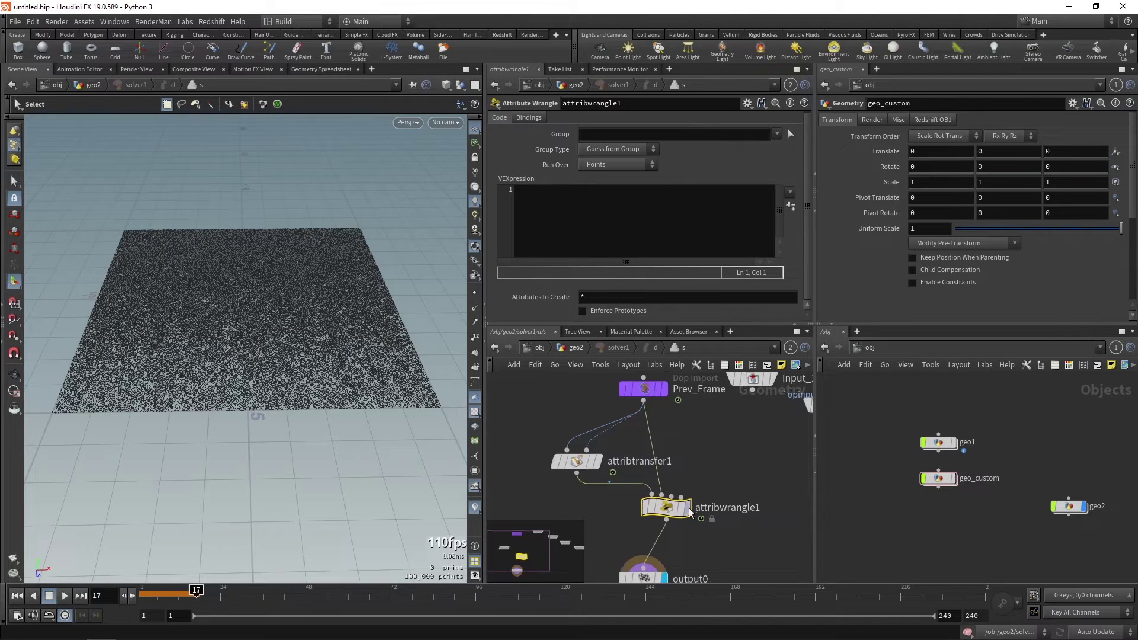
mouse_move(649, 507)
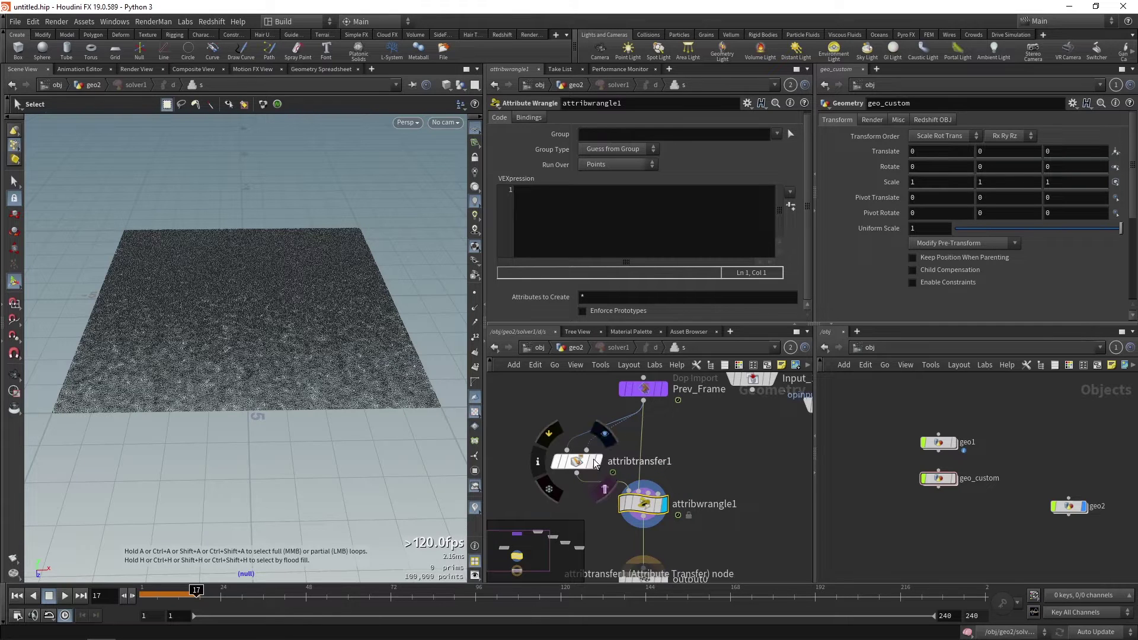
middle_click_drag(645, 507, 651, 466)
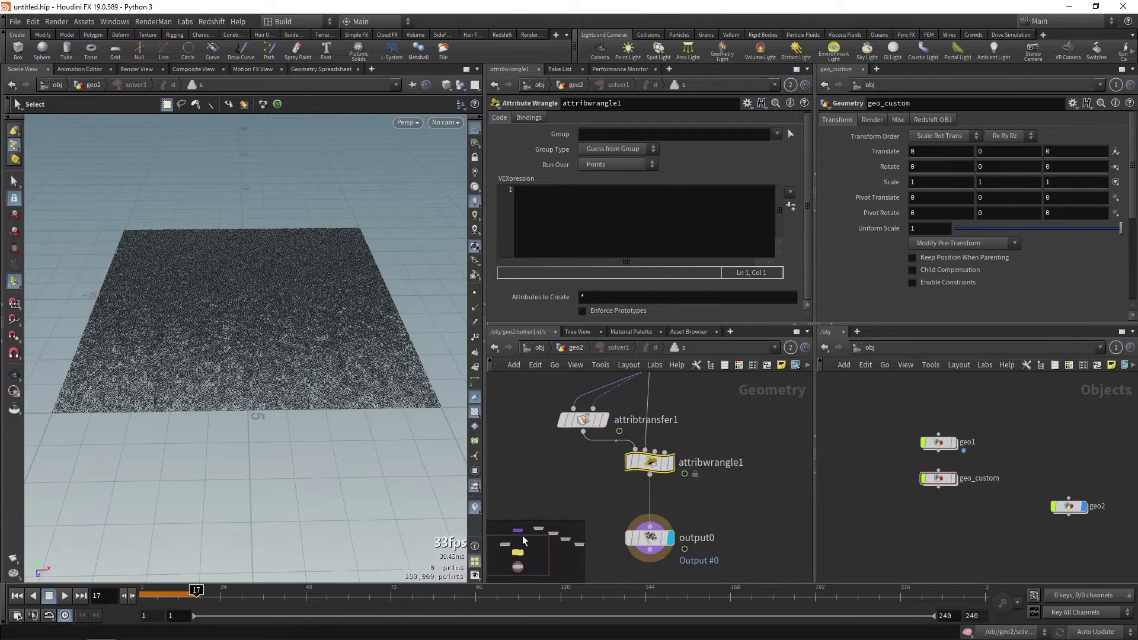
Step: Back at geo2, replay the simulation from frame 1 and tumble over the red corner
left_click(17, 596)
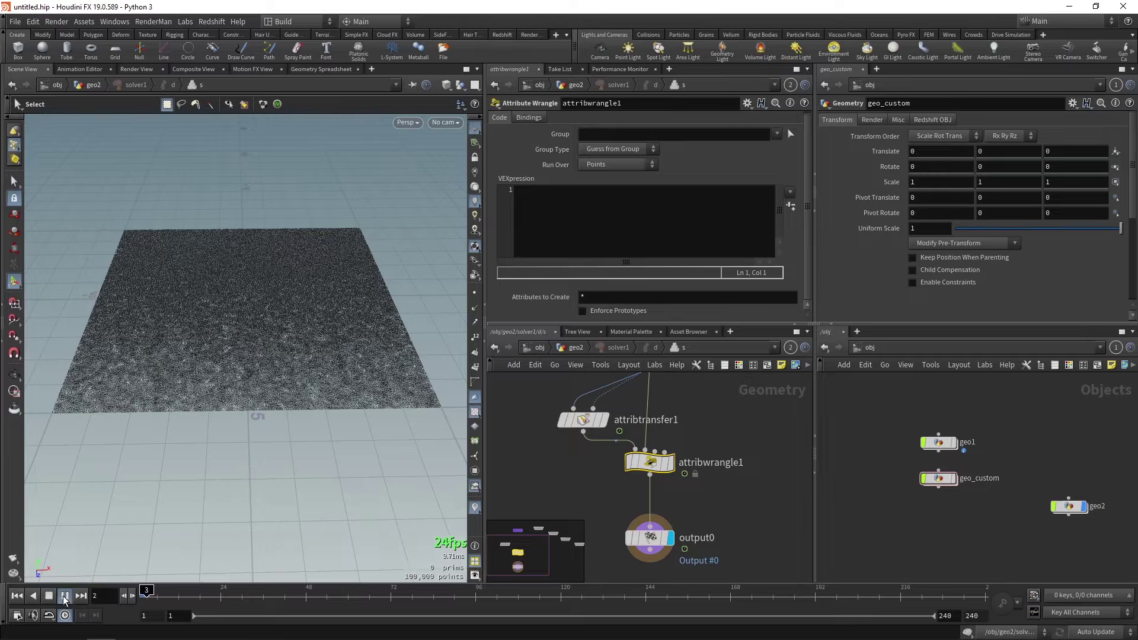
left_click(64, 596)
left_click(576, 348)
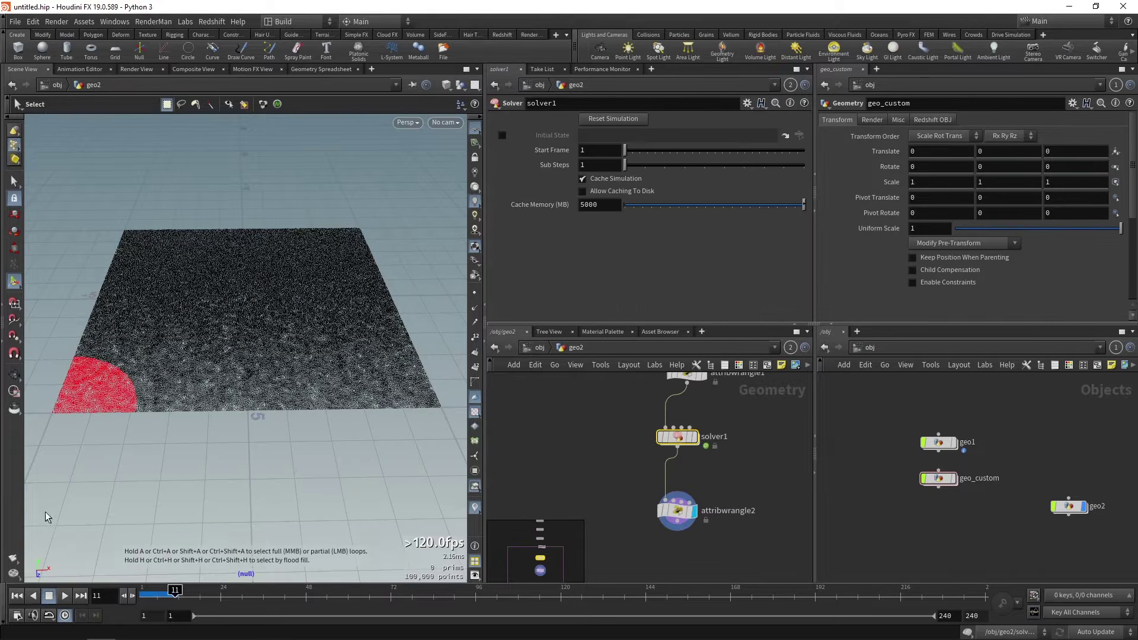
left_click(15, 597)
left_click(64, 595)
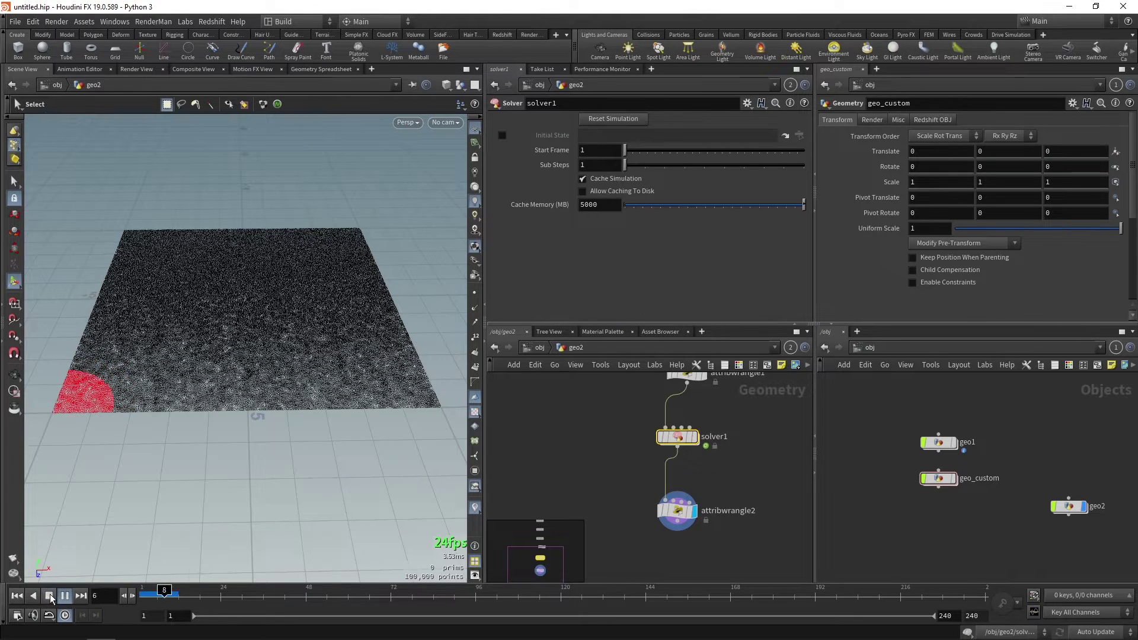
key("Escape")
left_click_drag(229, 414, 264, 347)
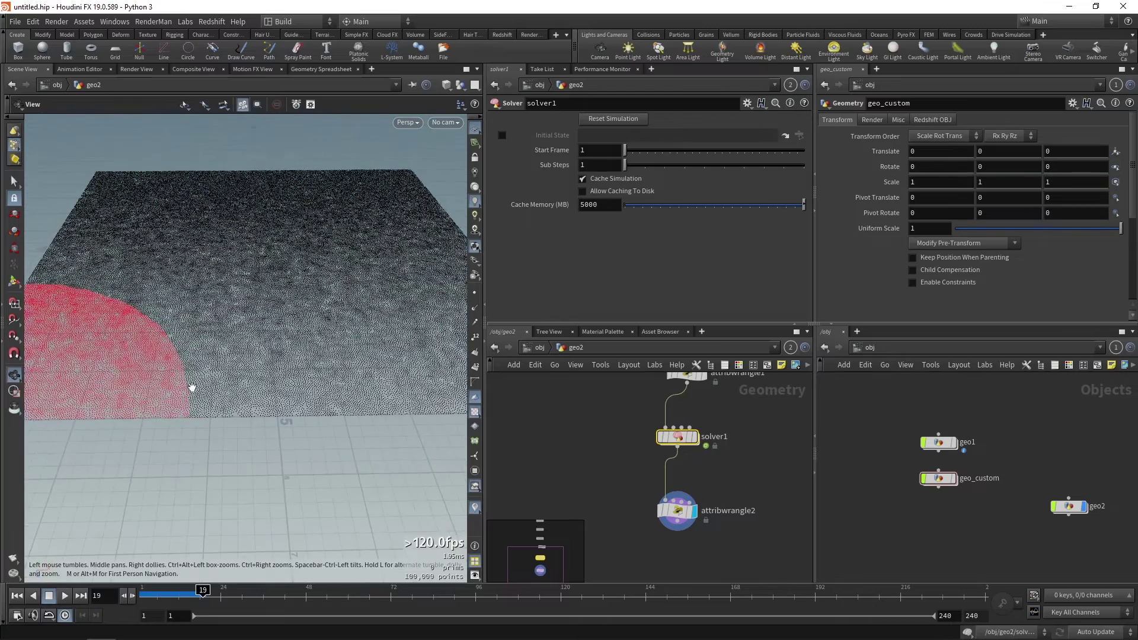
mouse_move(191, 389)
left_mouse_down()
mouse_move(165, 390)
mouse_move(184, 410)
left_mouse_up()
key("s")
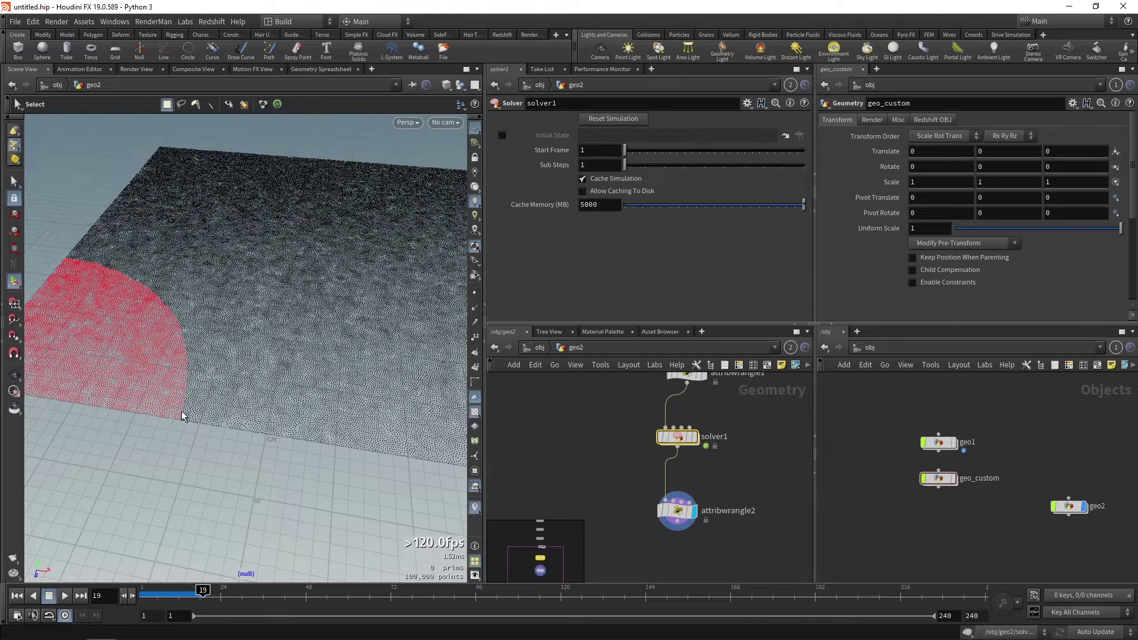
Step: Inside solver1, begin attribwrangle1's VEXpression with i@edge =
double_click(675, 437)
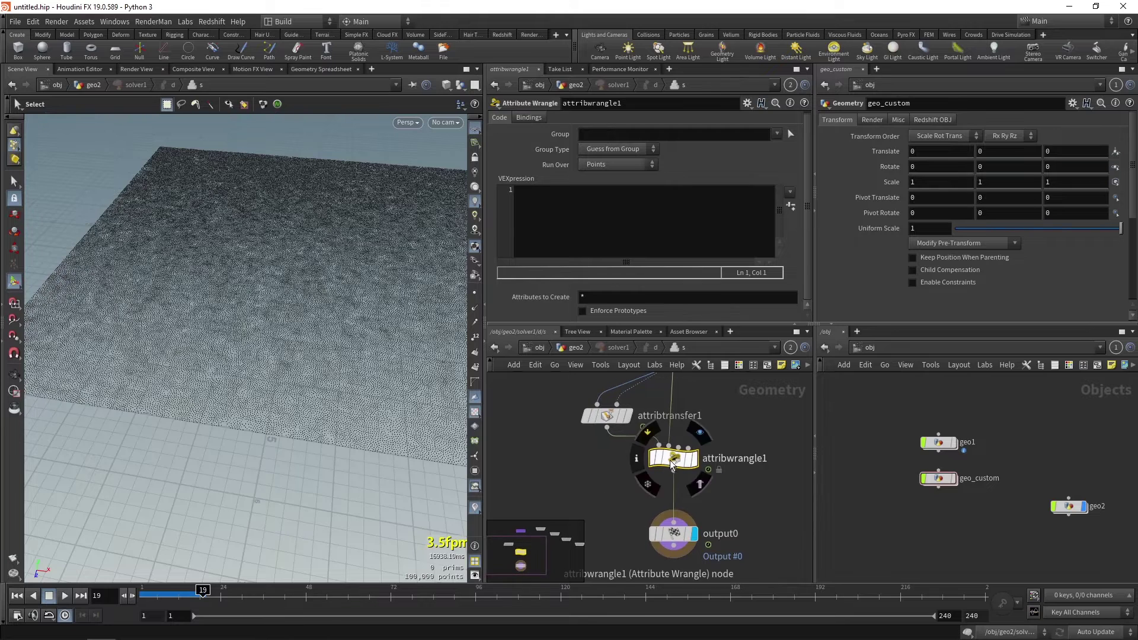
left_click(549, 205)
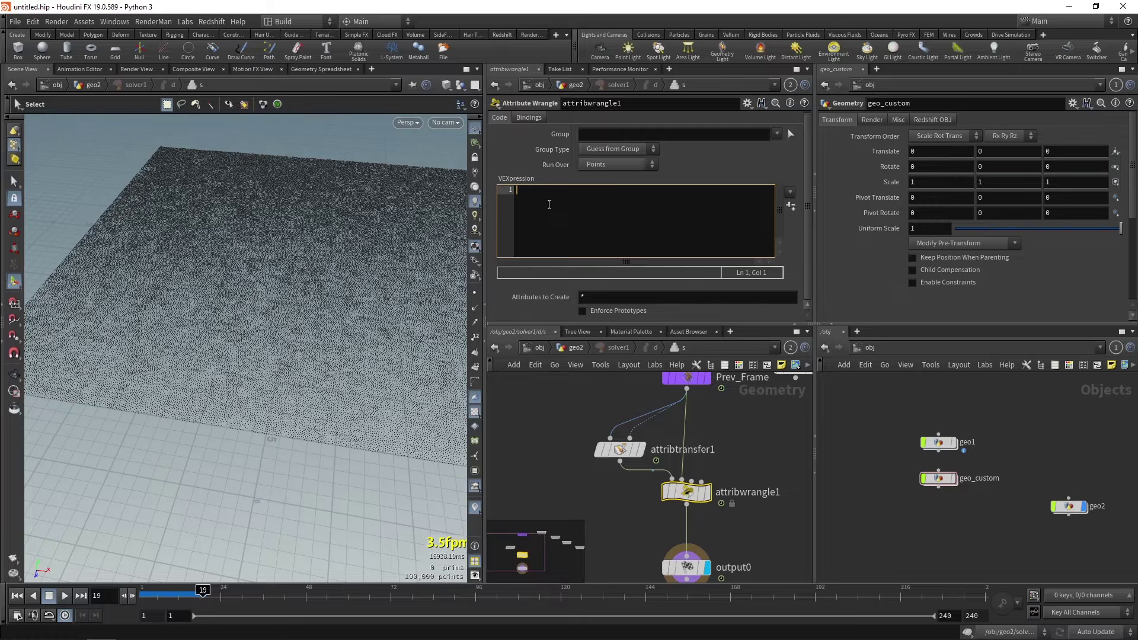
type("i@edge =")
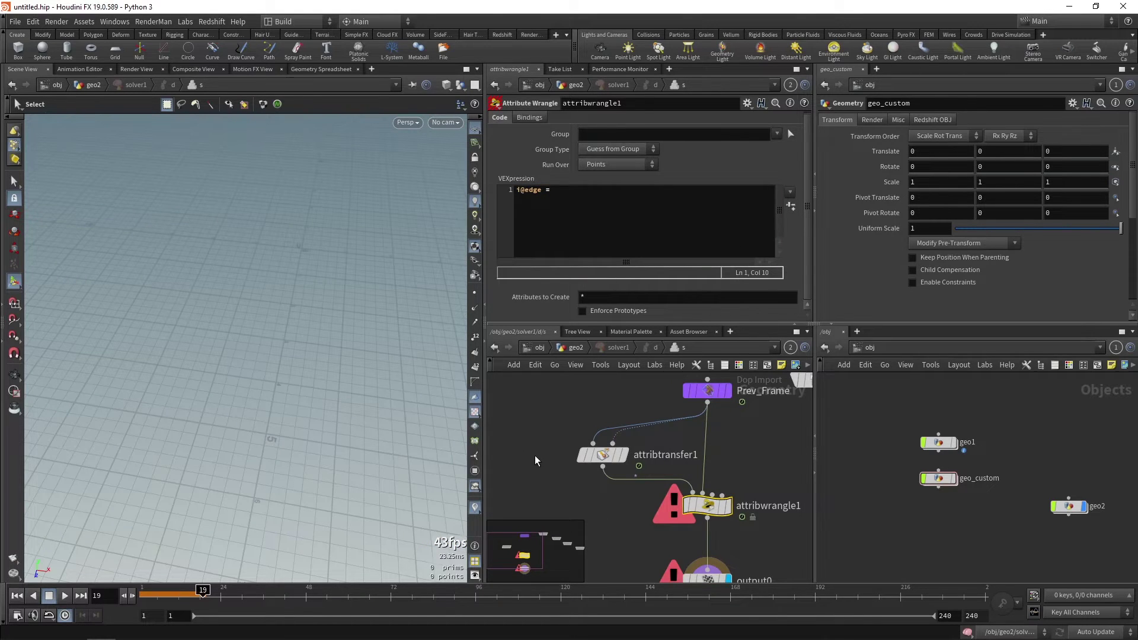
left_click_drag(605, 456, 586, 451)
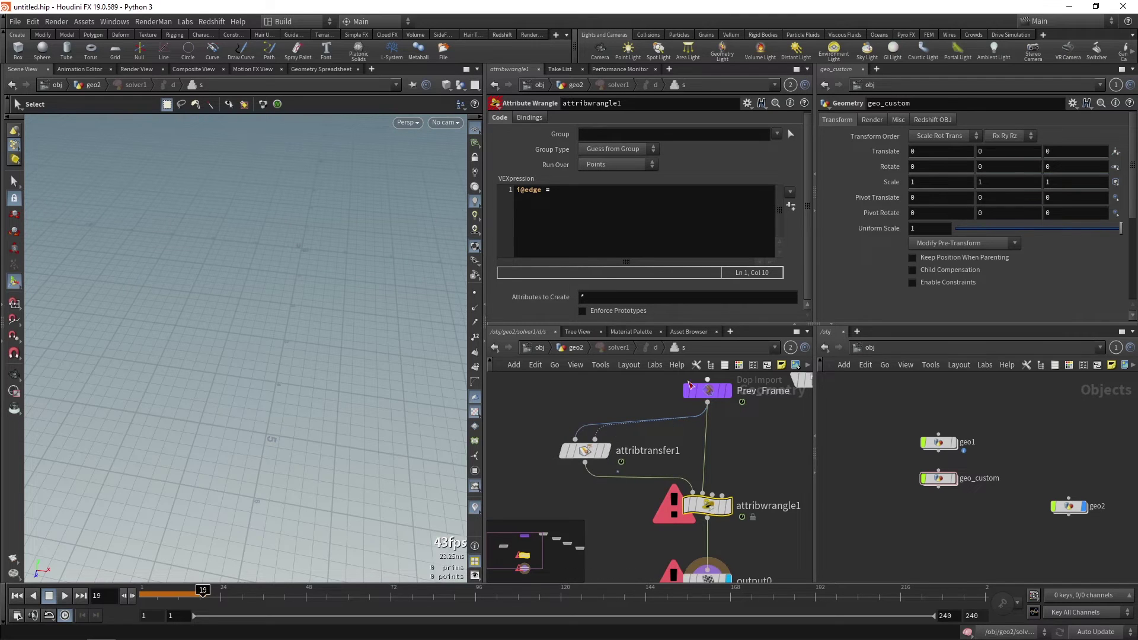
mouse_move(712, 403)
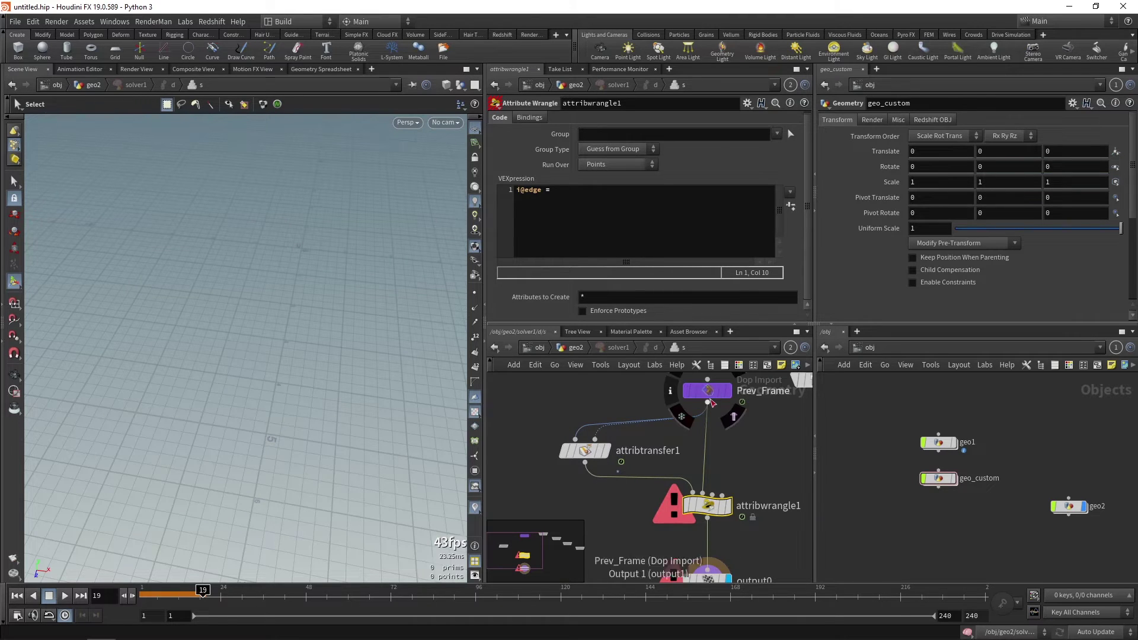
mouse_move(707, 503)
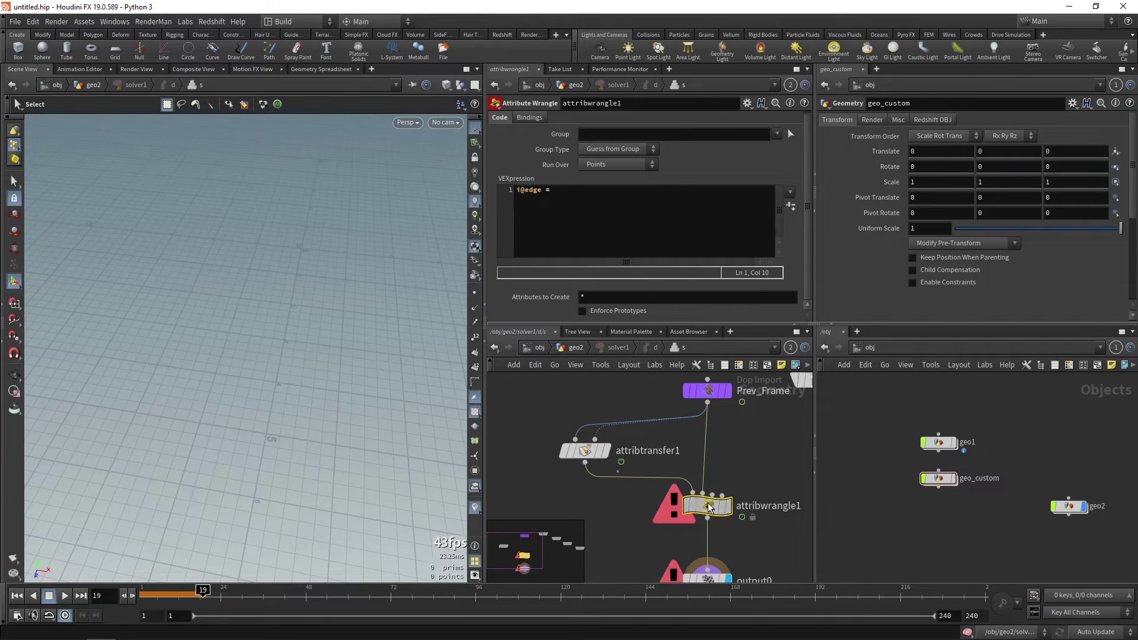
left_click(566, 194)
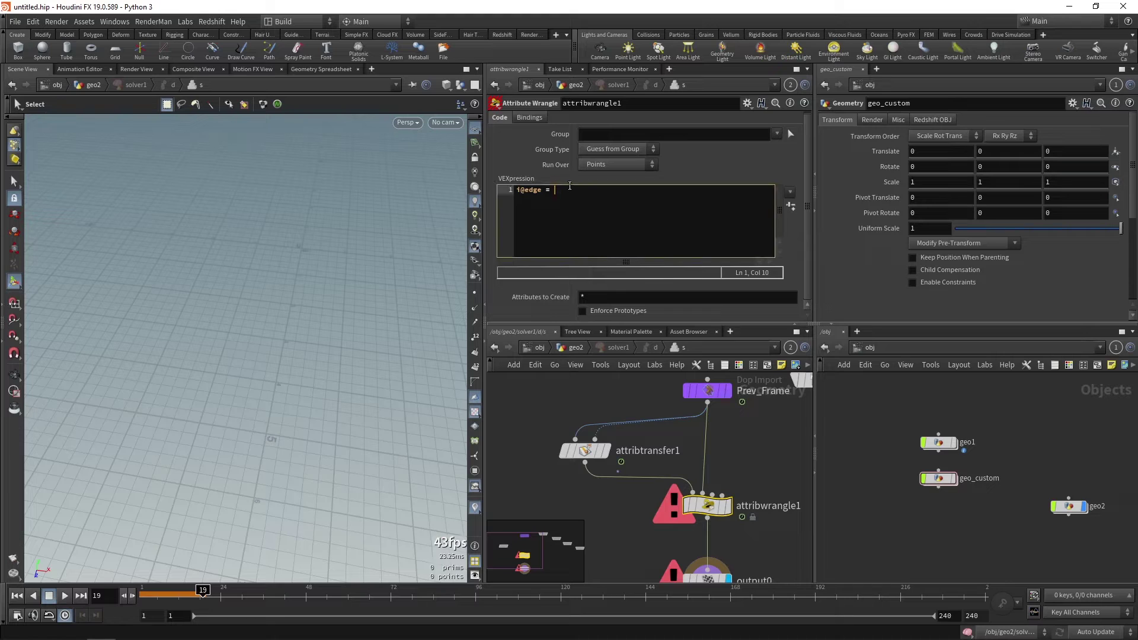
type("i@i")
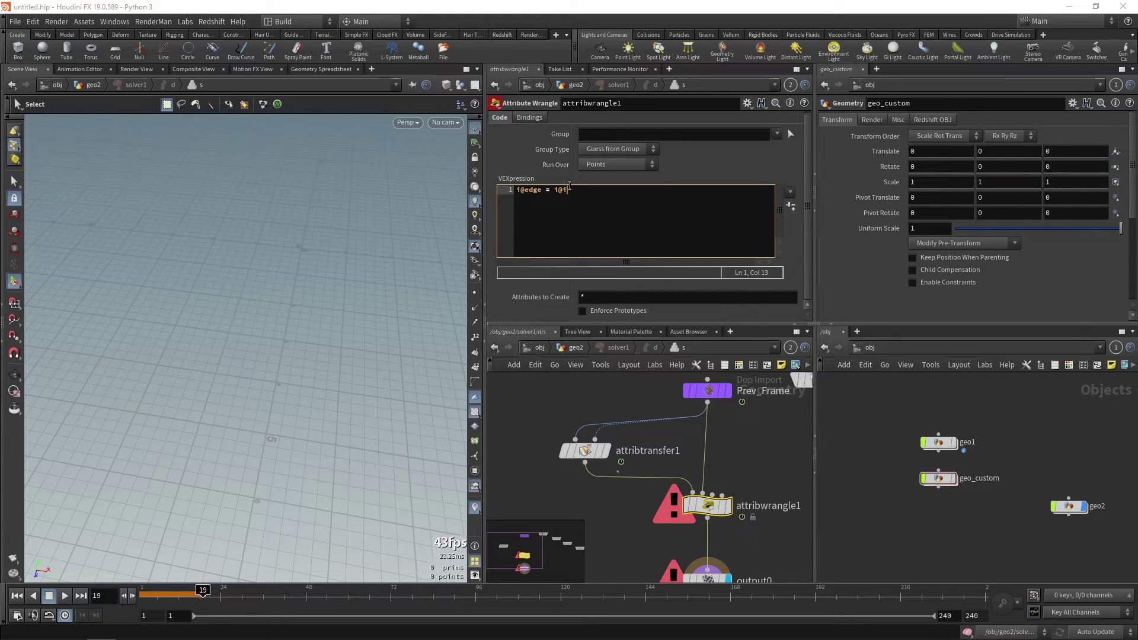
type("nfect !=")
type("point")
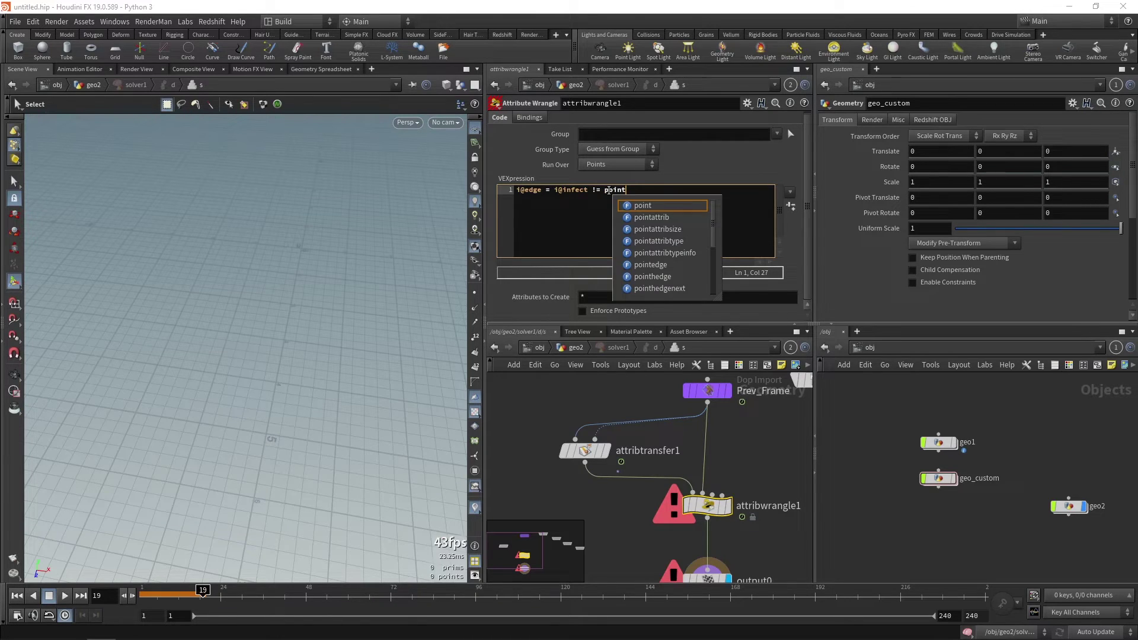
type("()")
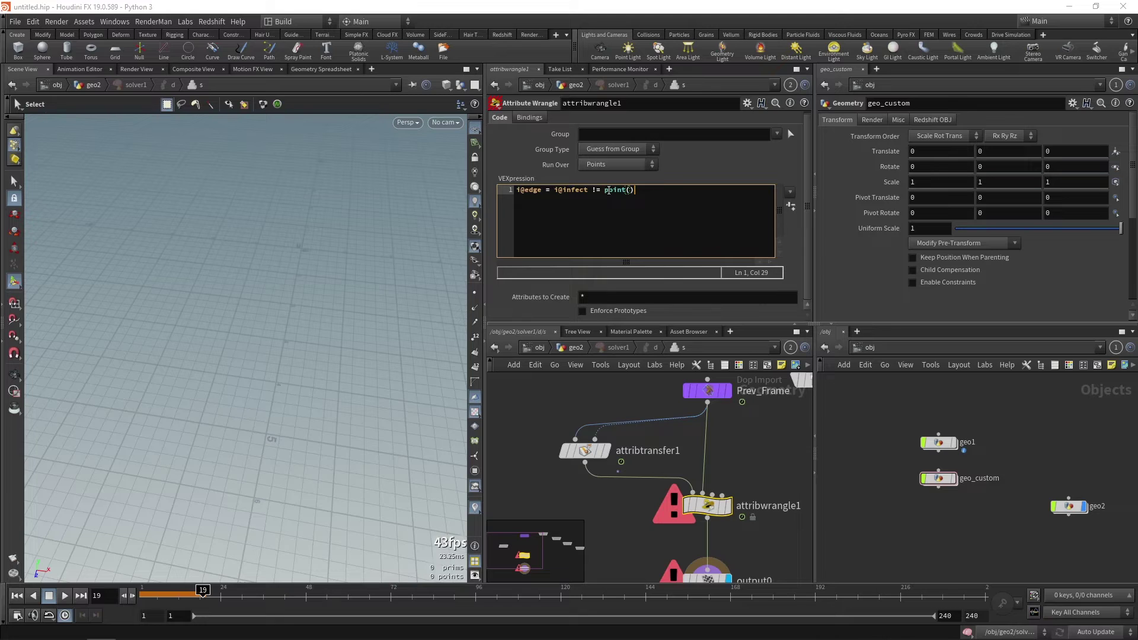
type(";")
key("Left")
key("Left")
mouse_move(695, 495)
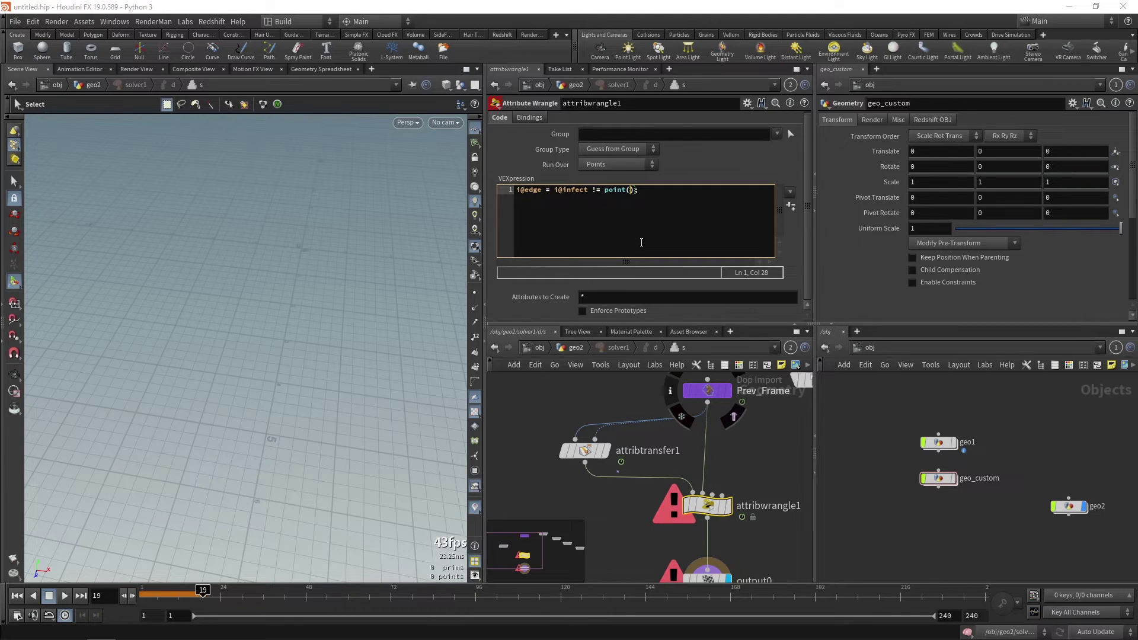
type("1, \"infect\", @ptnum")
Step: Display attribwrangle1's result and tumble around the point grid
left_click(728, 506)
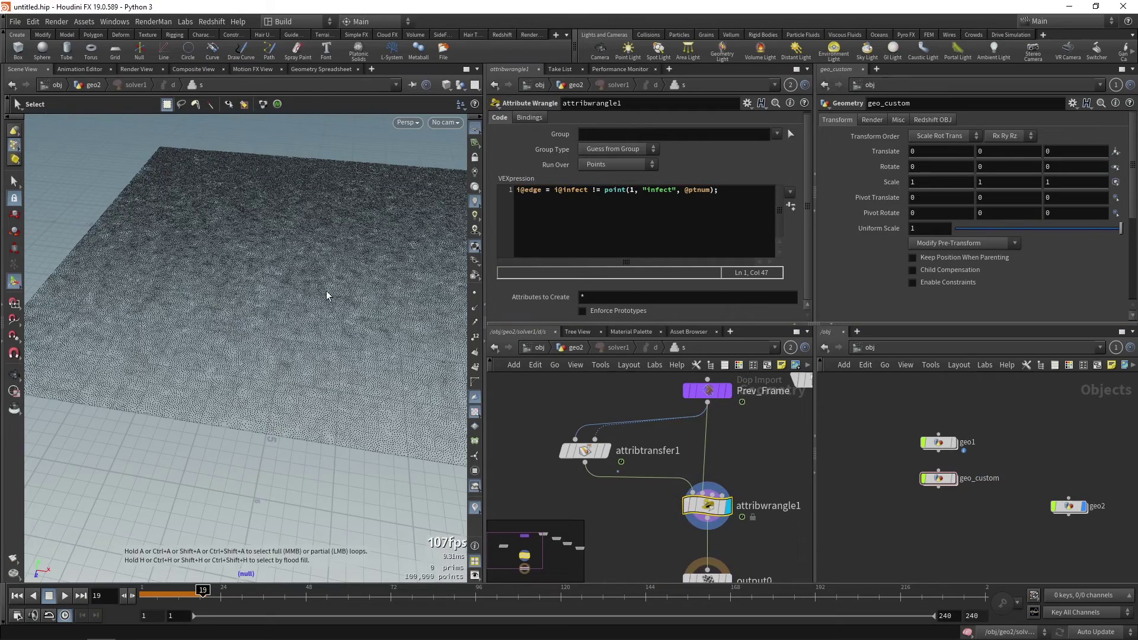
key("Escape")
left_click_drag(326, 295, 272, 282)
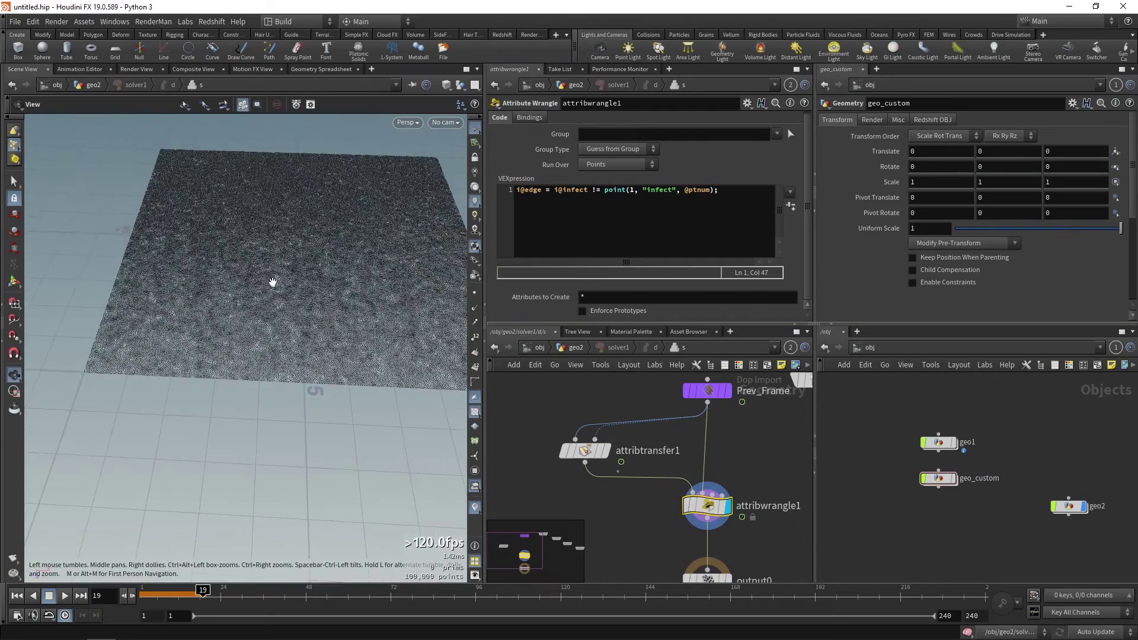
key("s")
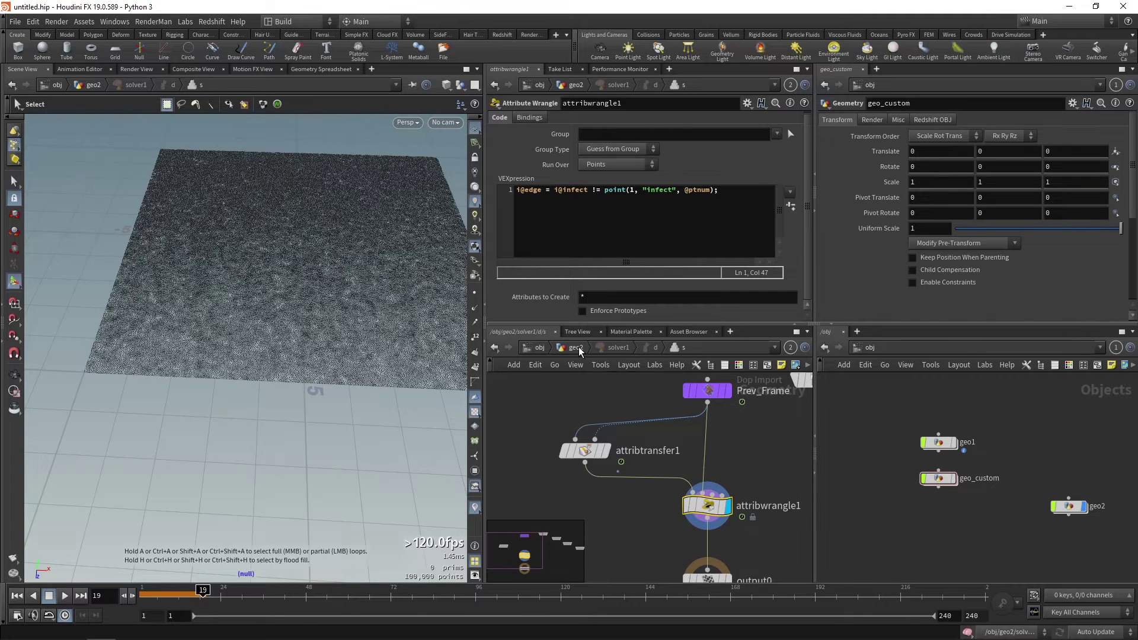
scroll(616, 386, "down", 3)
left_click(670, 498)
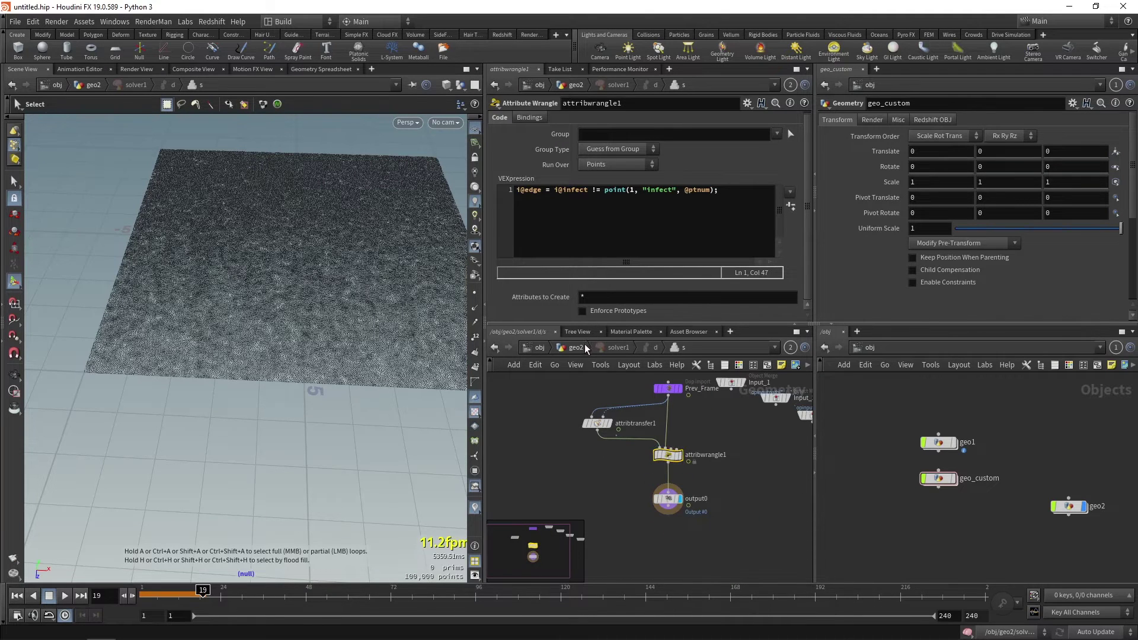
left_click(579, 350)
left_click(673, 468)
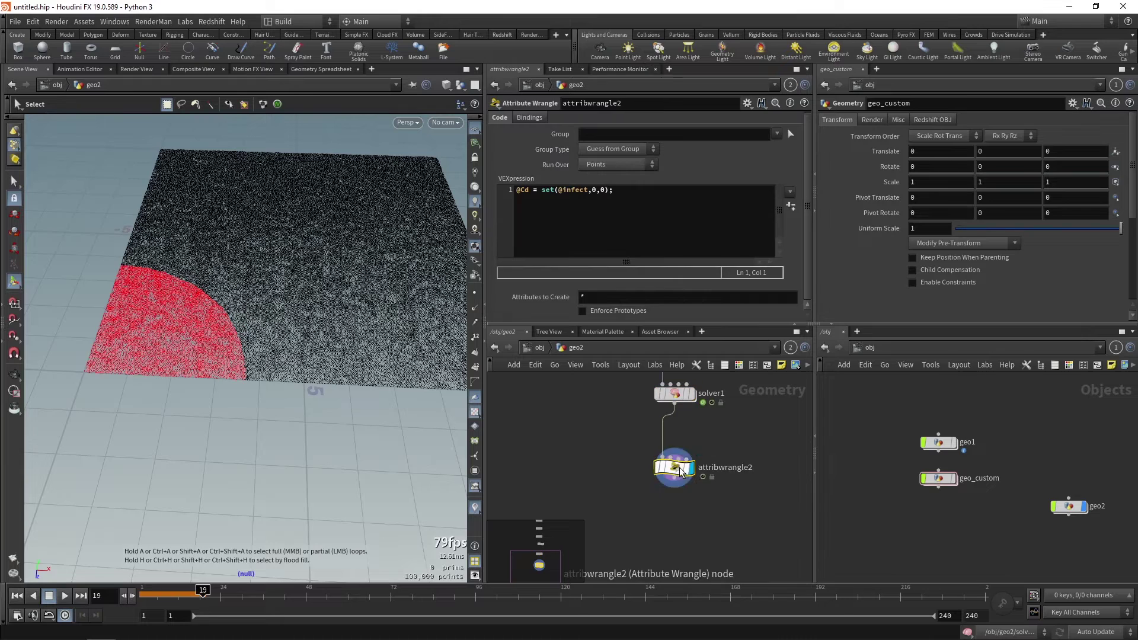
left_click(596, 190)
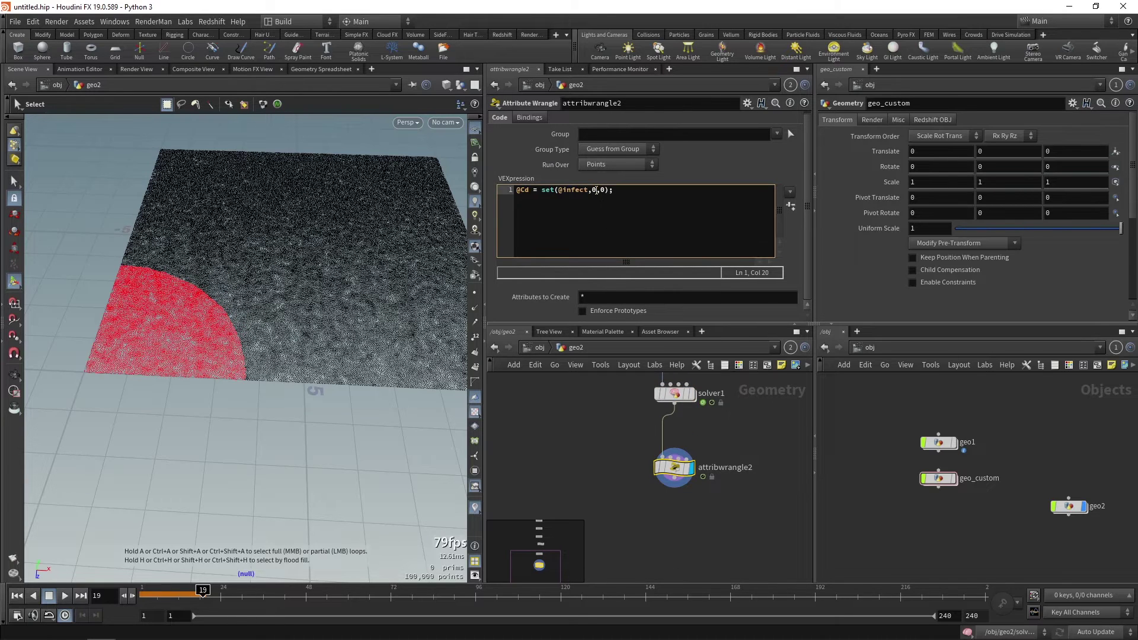
key("BackSpace")
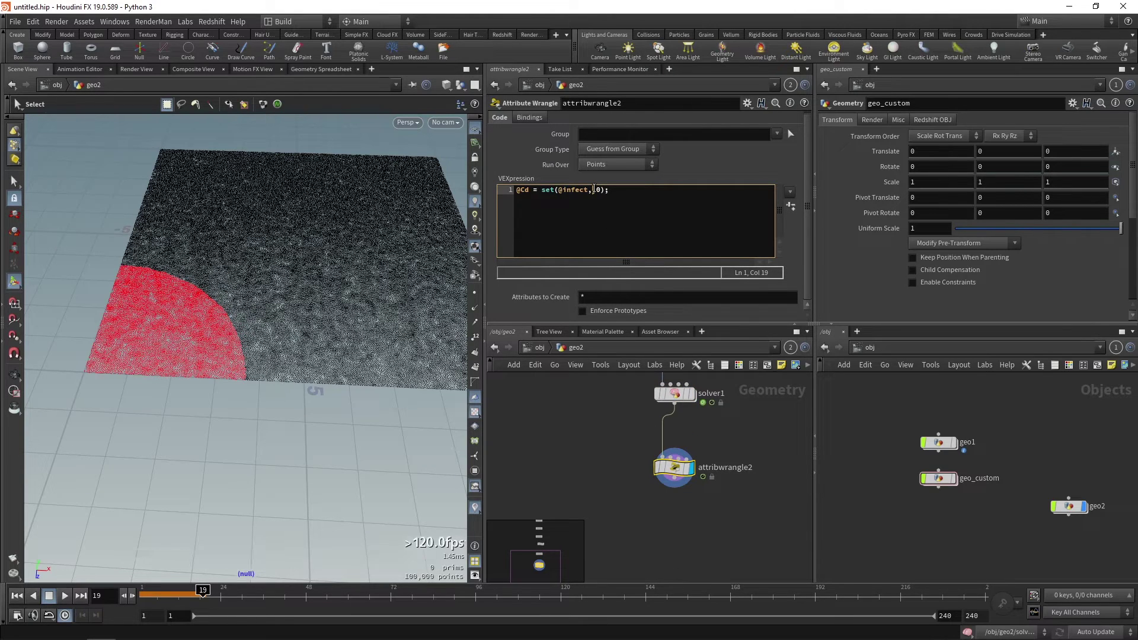
type("1")
type("e")
type("dge,")
key("Escape")
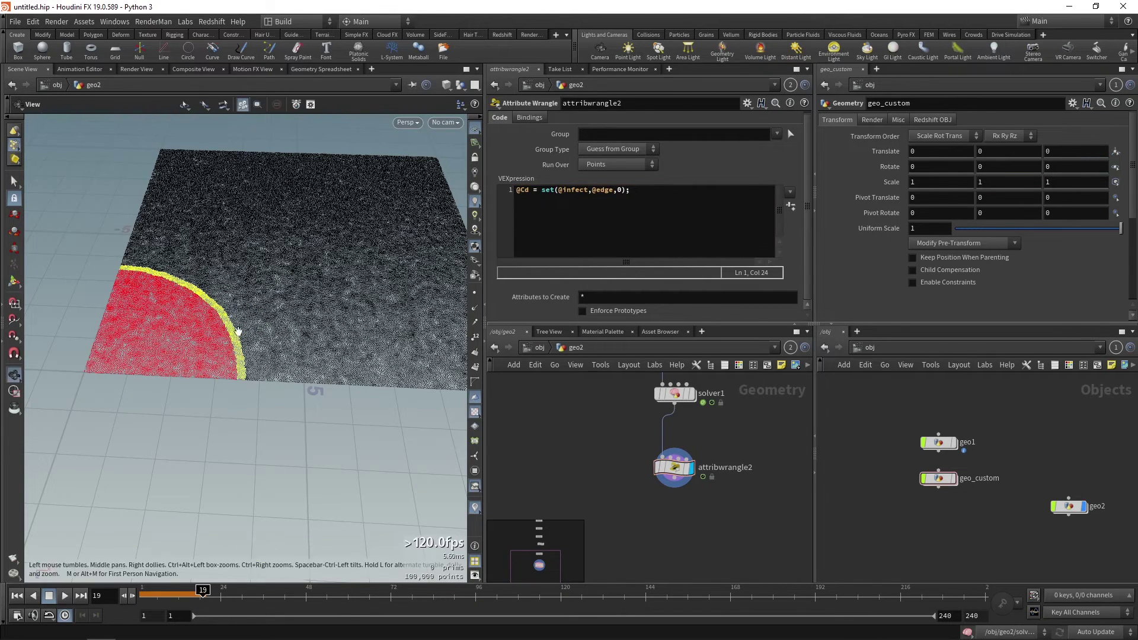
Step: Replay the simulation from frame 1, stopping near frame 42 to see the yellow front
left_click_drag(178, 332, 167, 267)
key("s")
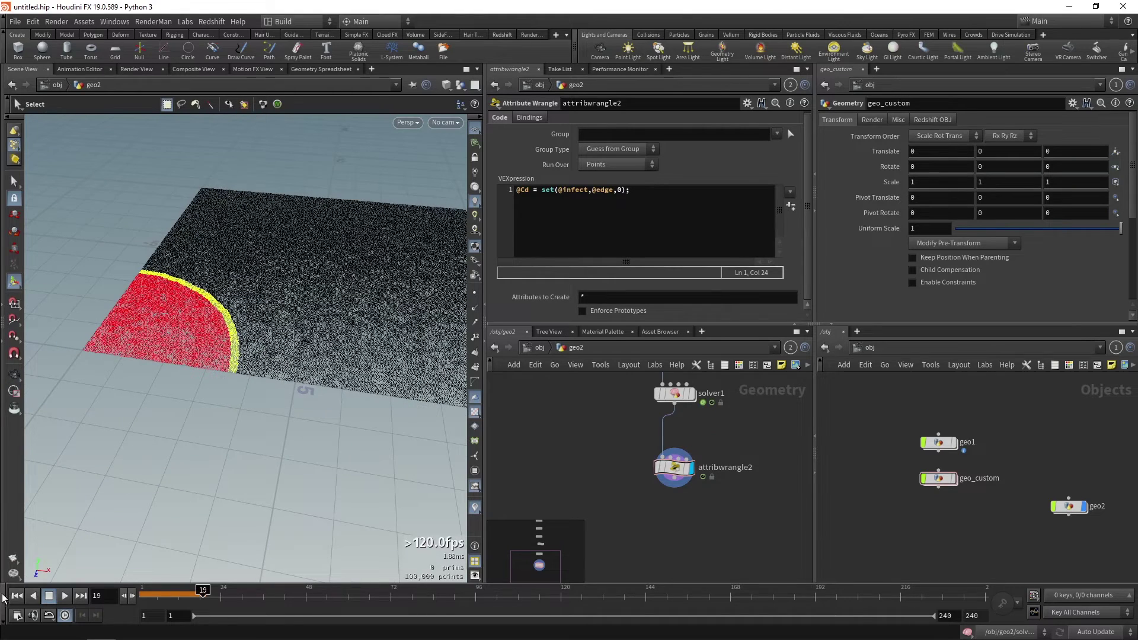
left_click(16, 597)
left_click(64, 596)
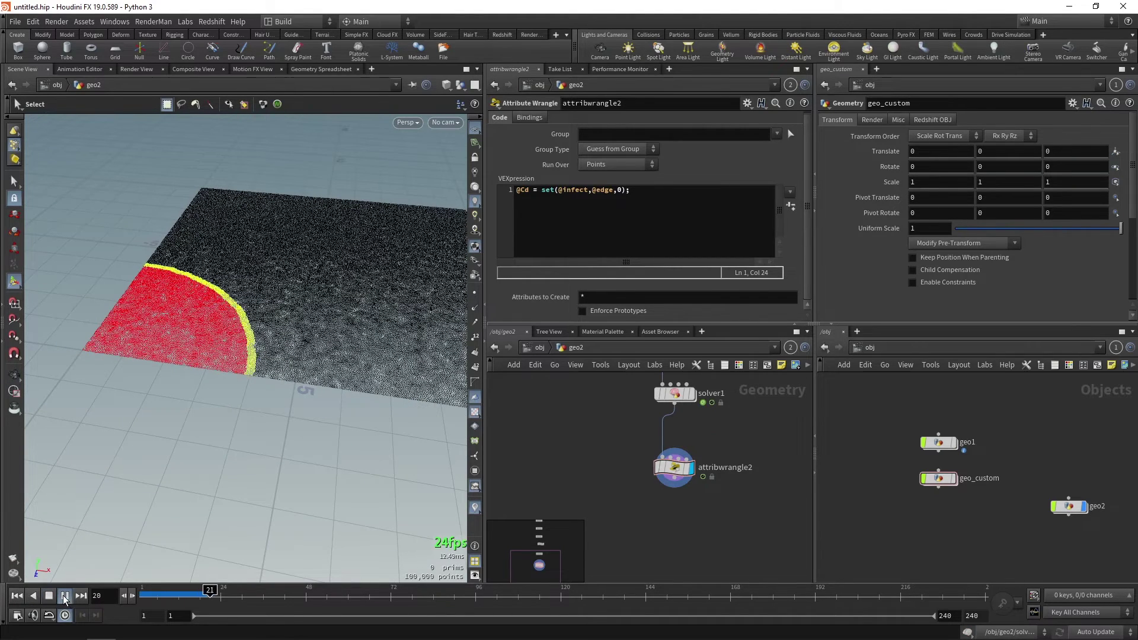
left_click(65, 597)
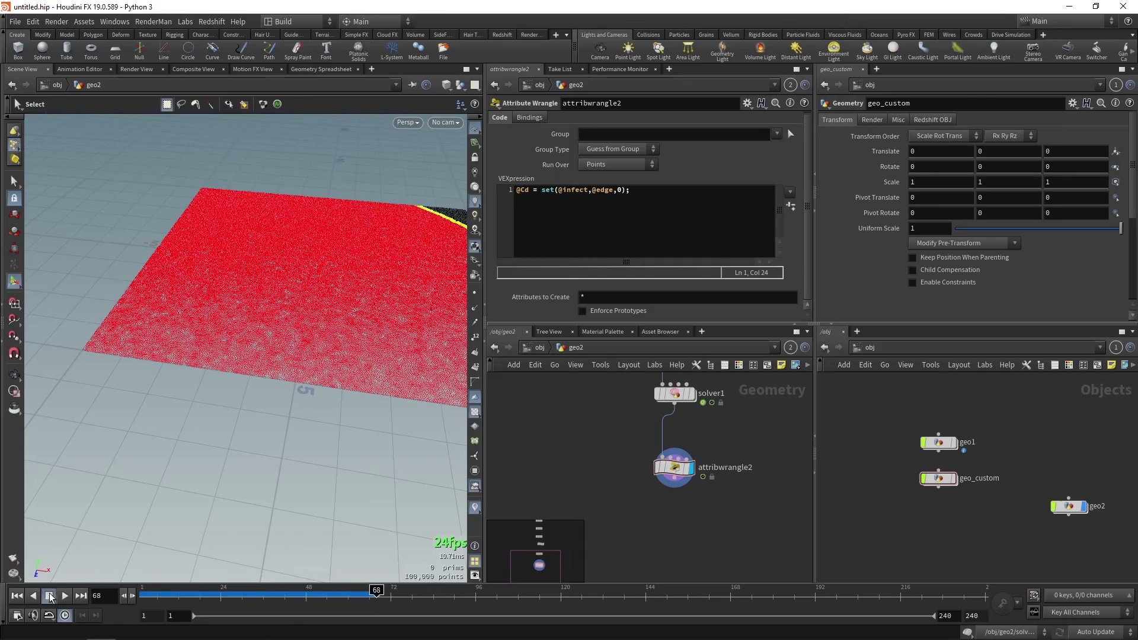
key("Escape")
left_click_drag(182, 349, 225, 347)
key("s")
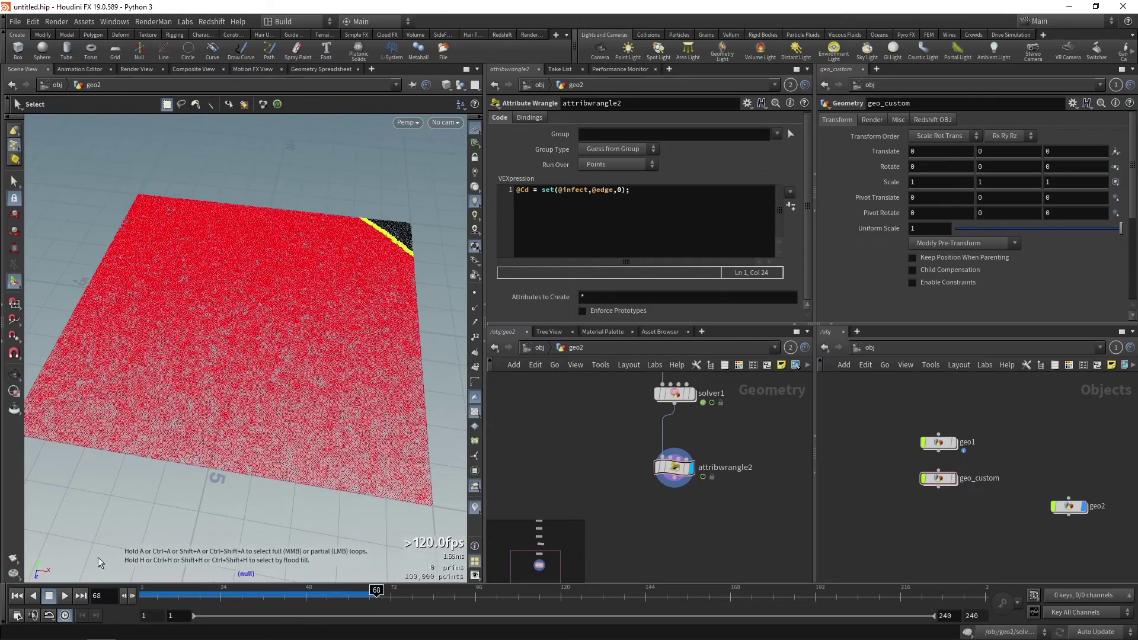
left_click(17, 595)
left_click(65, 596)
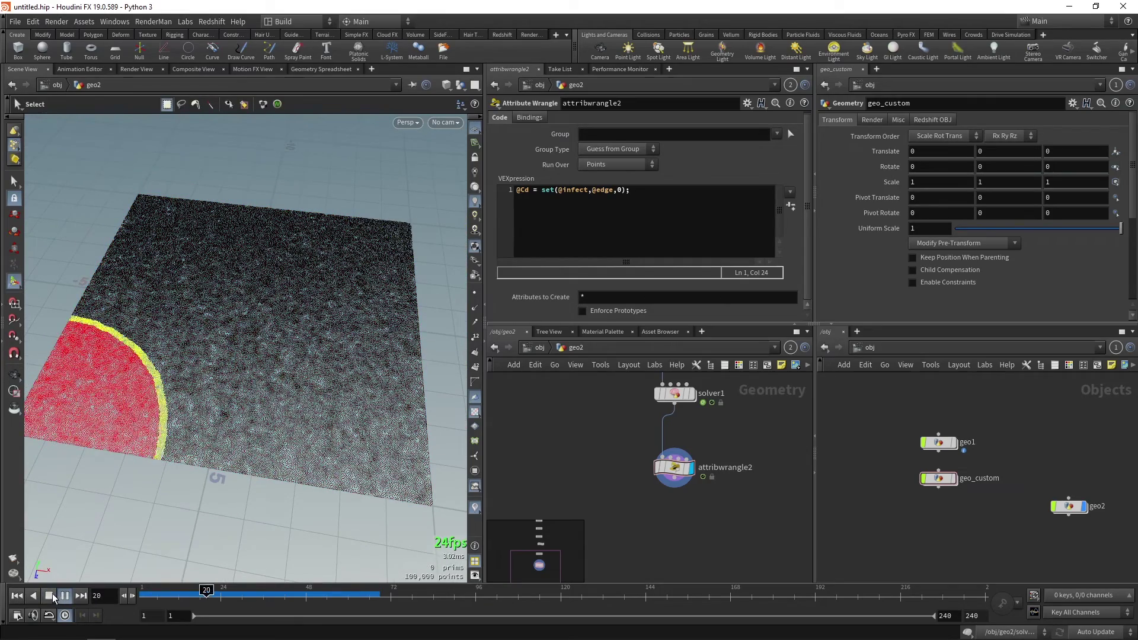
left_click(50, 596)
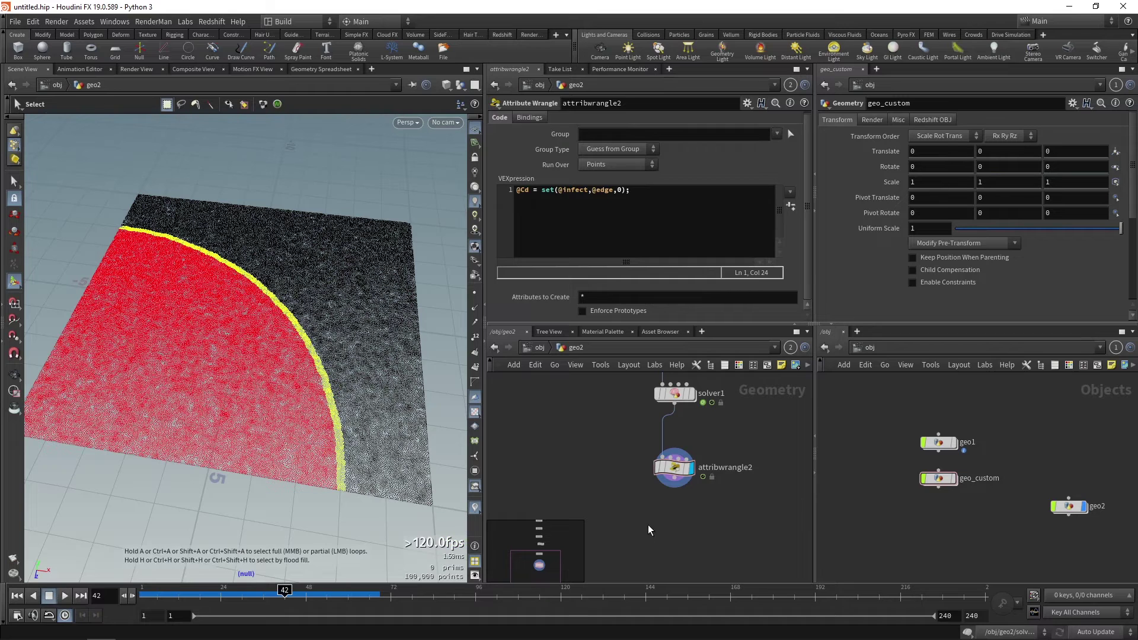
scroll(650, 523, "up", 3)
Step: Add a Blast node, blast1, below attribwrangle2
key("Tab")
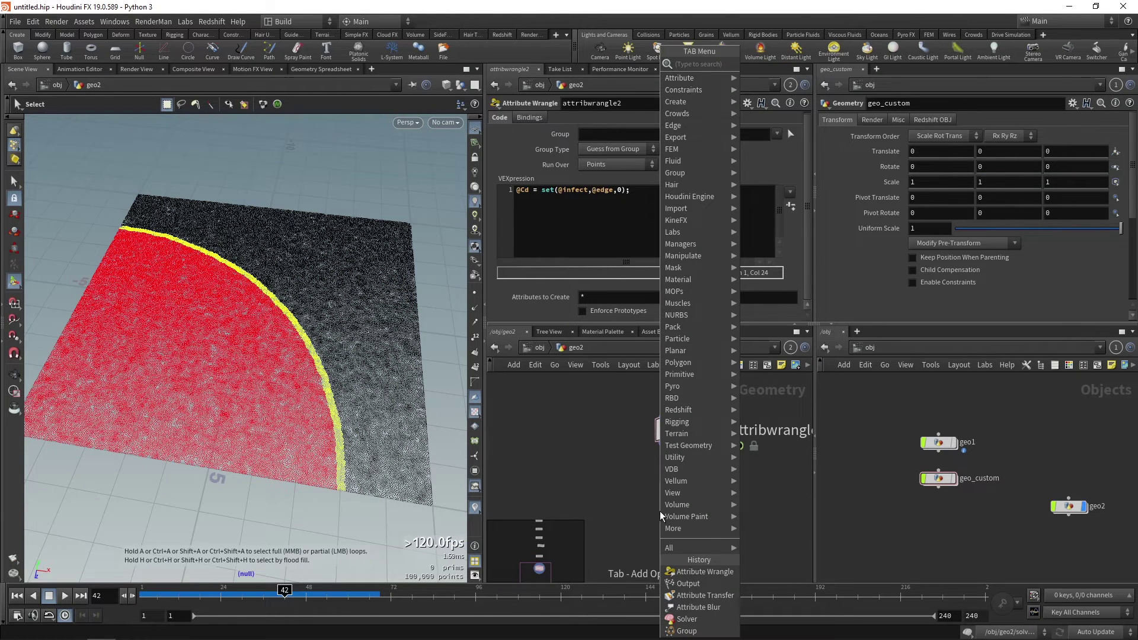
type("blast")
key("Return")
left_click(660, 511)
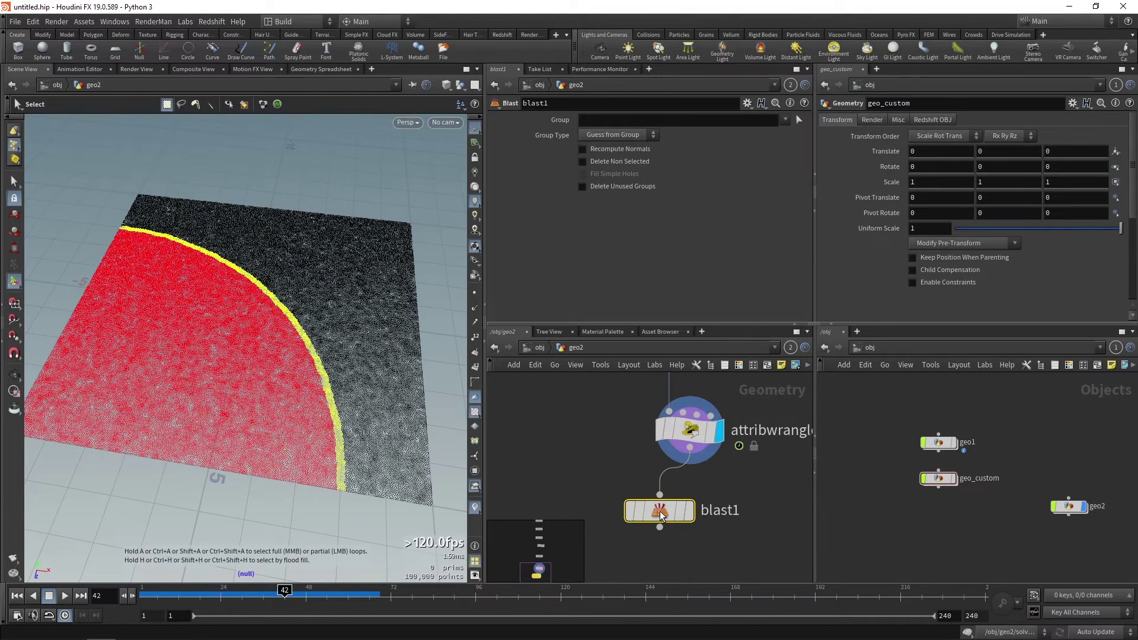
left_click_drag(660, 513, 667, 528)
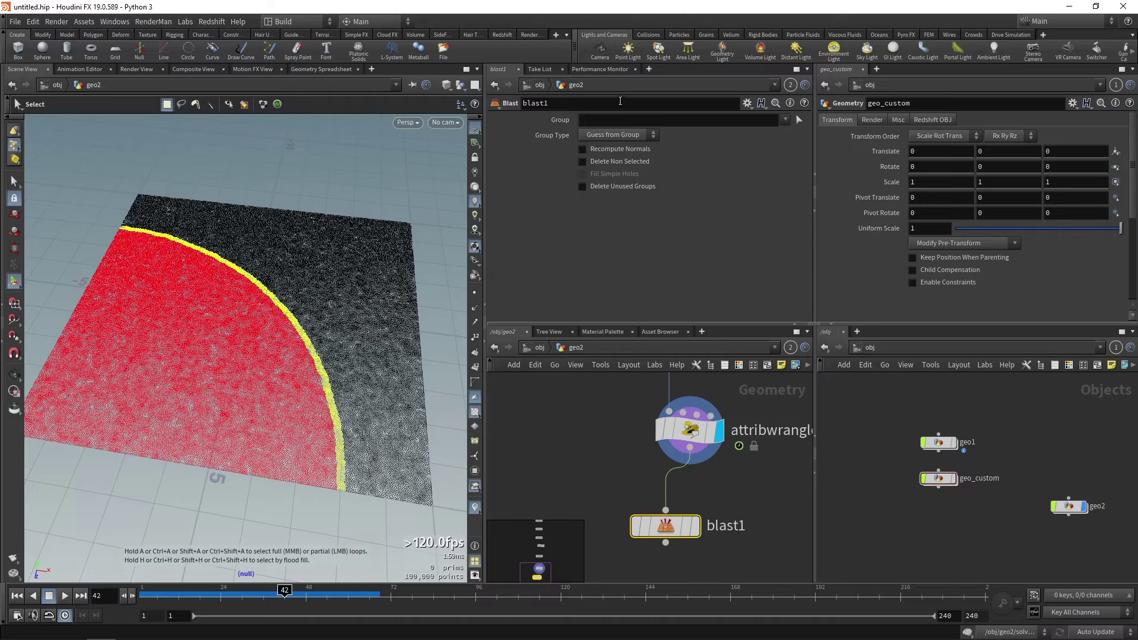
left_click(619, 120)
type("@infect=1")
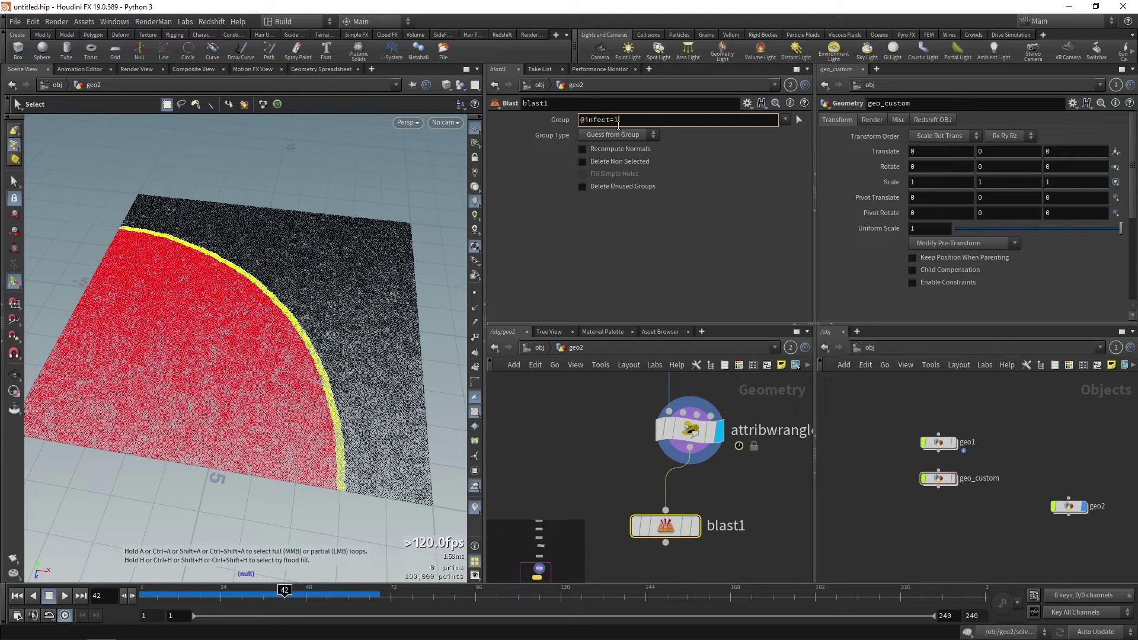
key("Return")
mouse_move(674, 528)
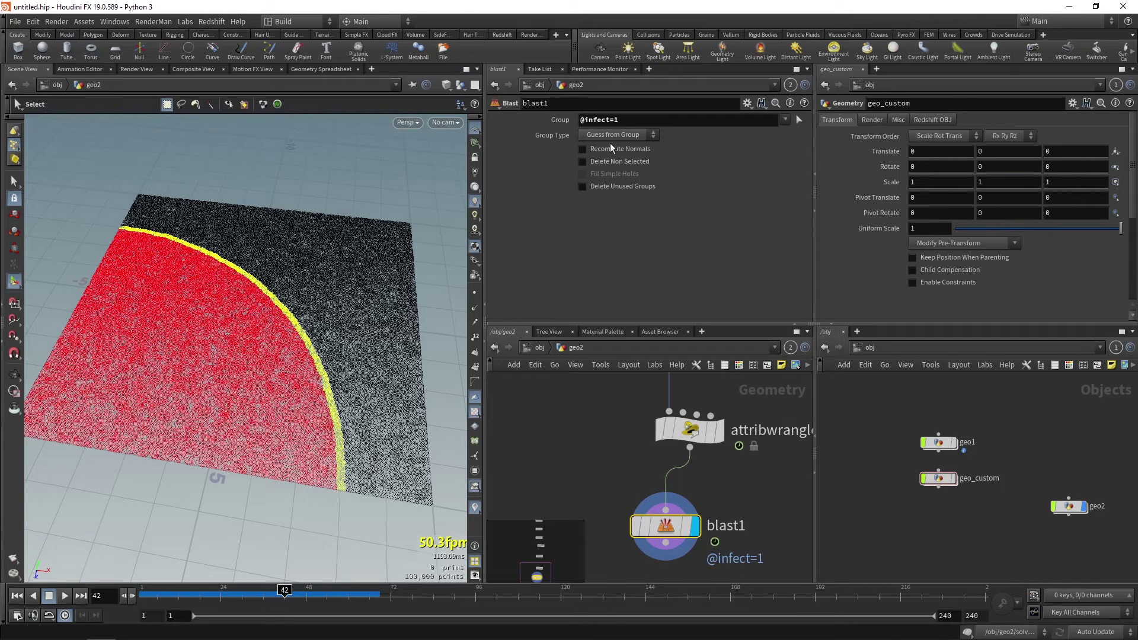
left_click(590, 136)
left_click(602, 180)
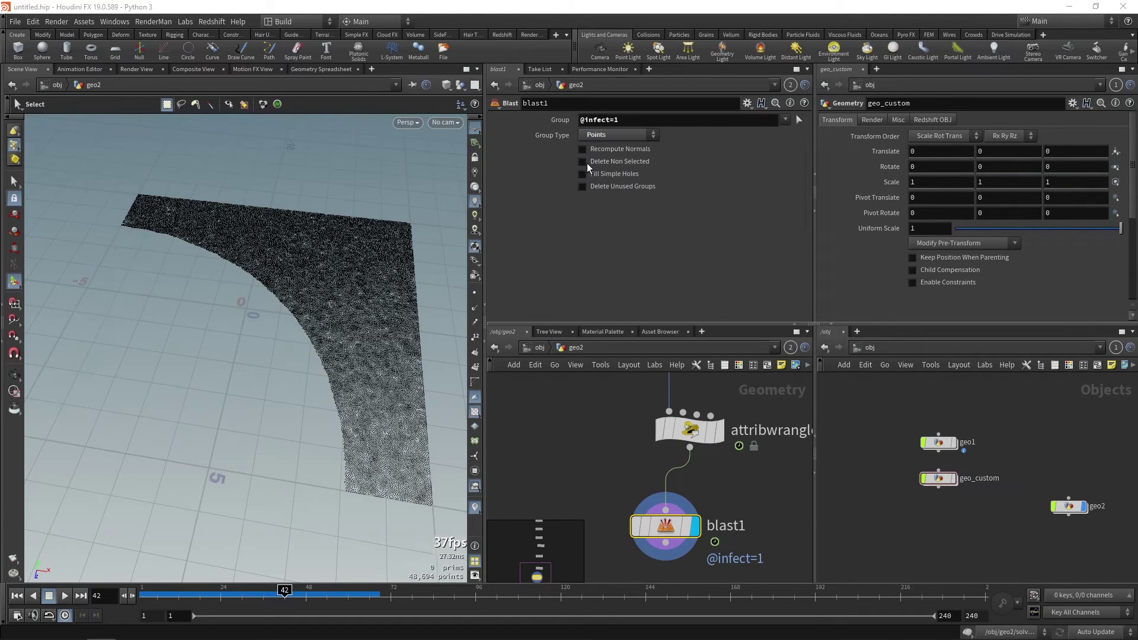
left_click(582, 161)
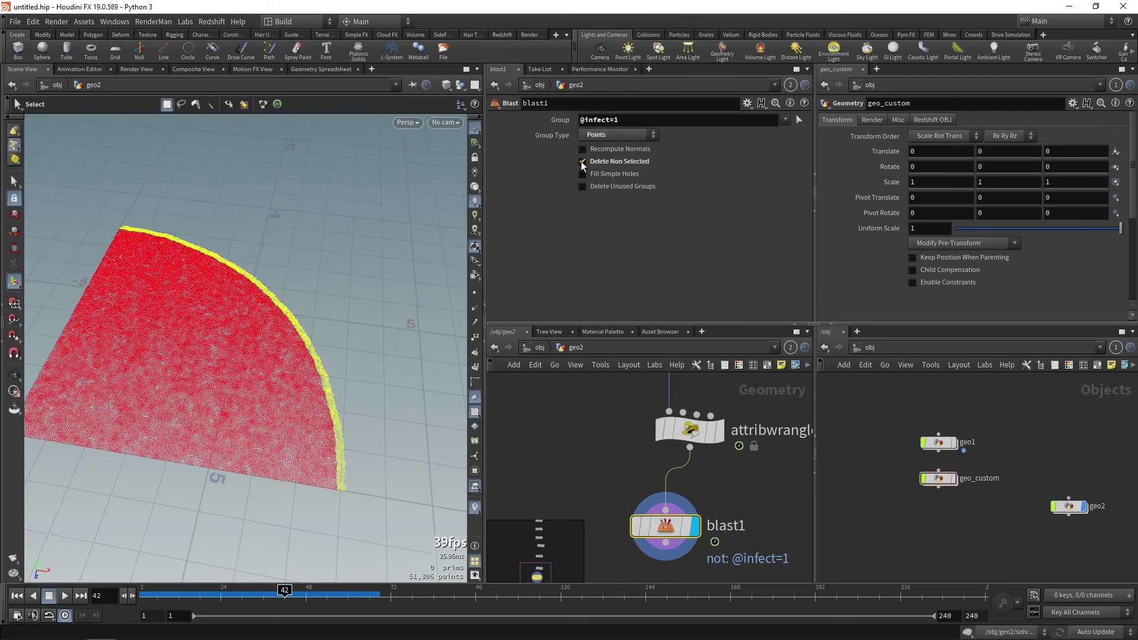
left_click(696, 417)
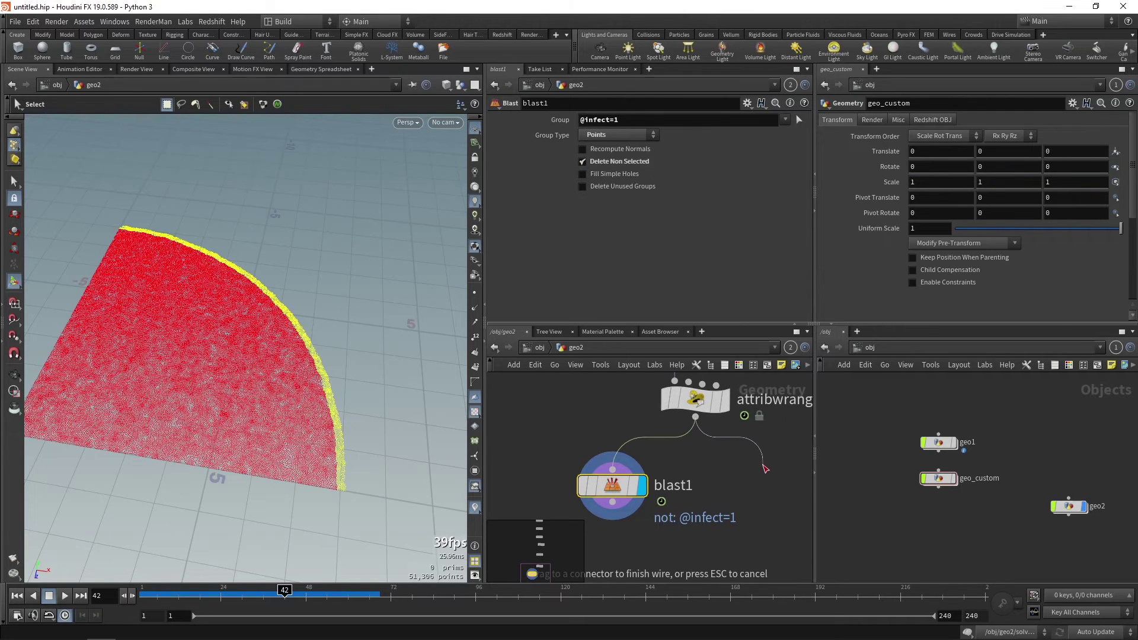
key("Tab")
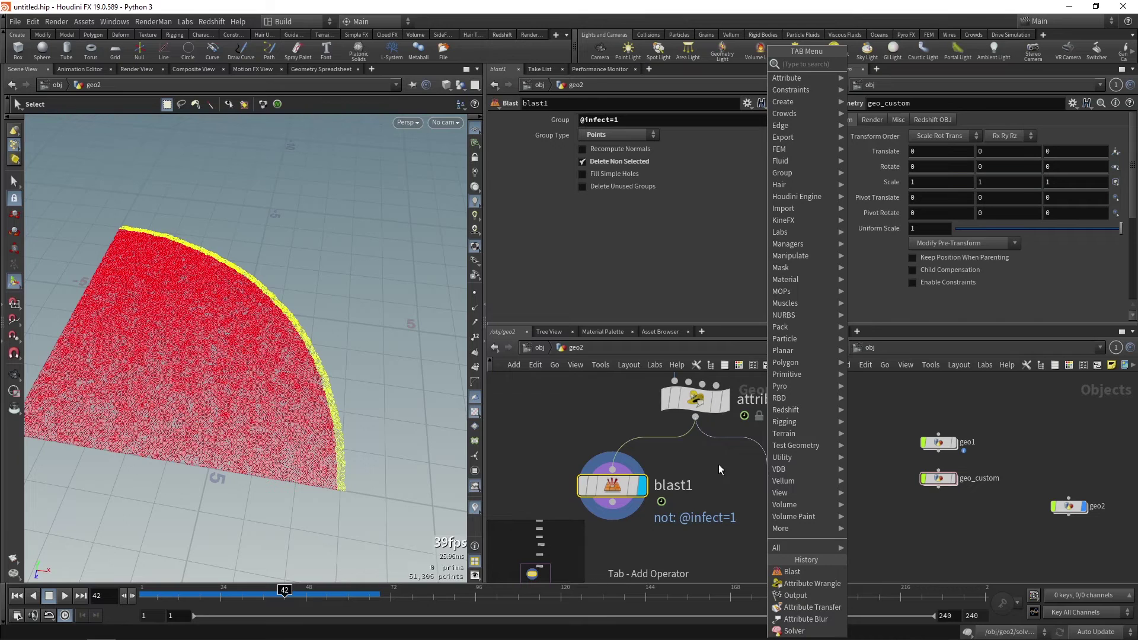
left_click(719, 465)
left_click(758, 477)
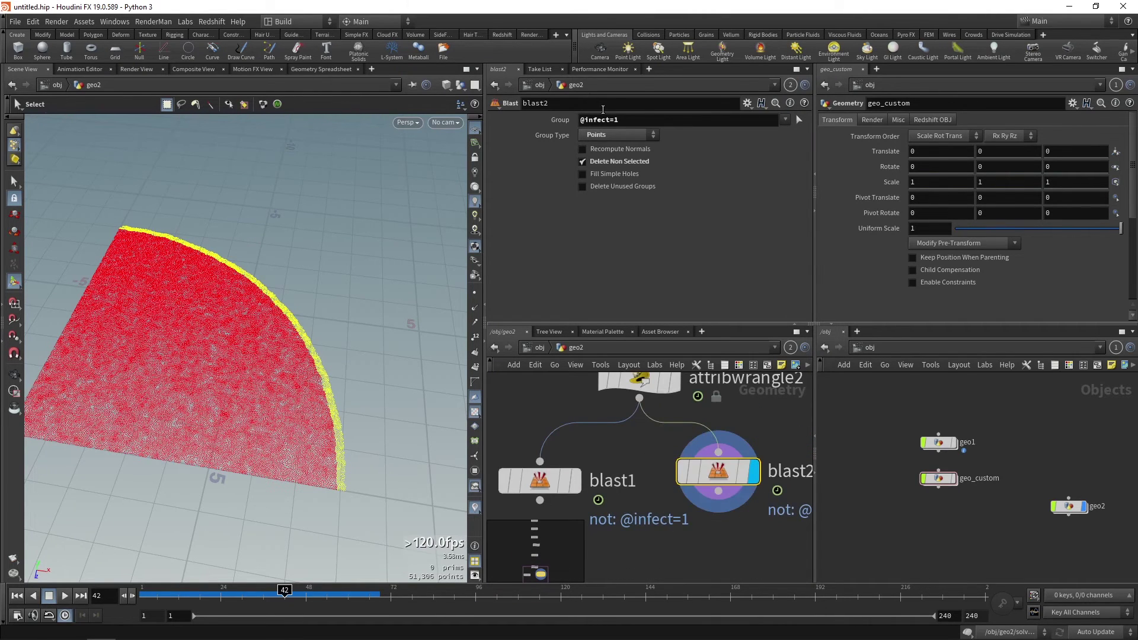
left_click_drag(610, 119, 588, 118)
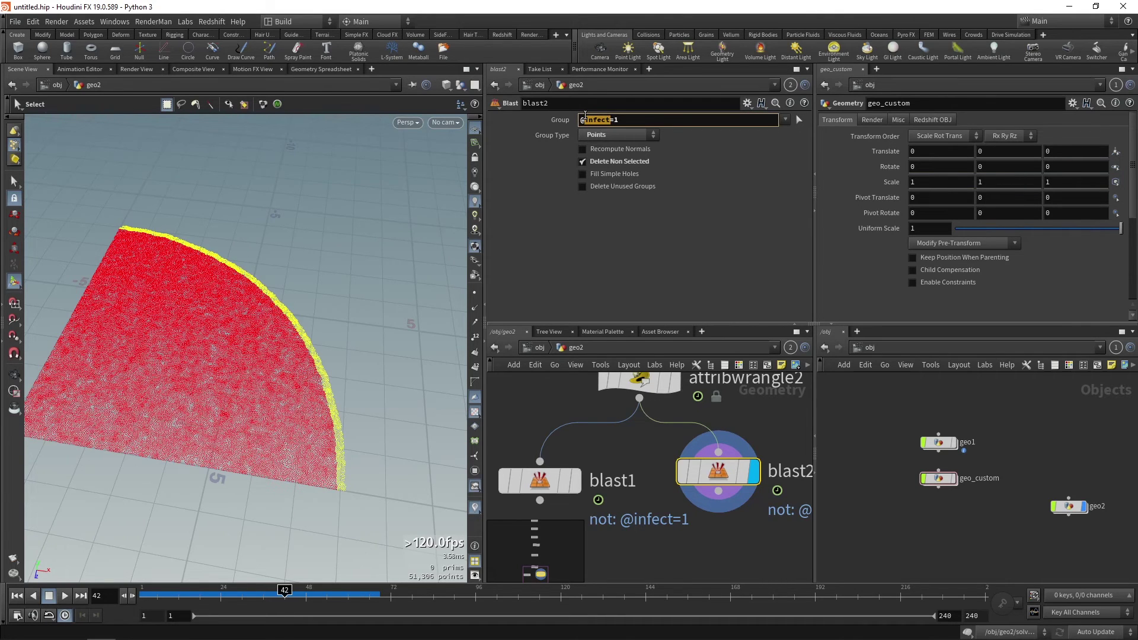
type("edge")
key("Return")
Step: Orbit the view and replay from frame 1 to watch the yellow edge curve grow
key("Escape")
left_click_drag(292, 351, 261, 418)
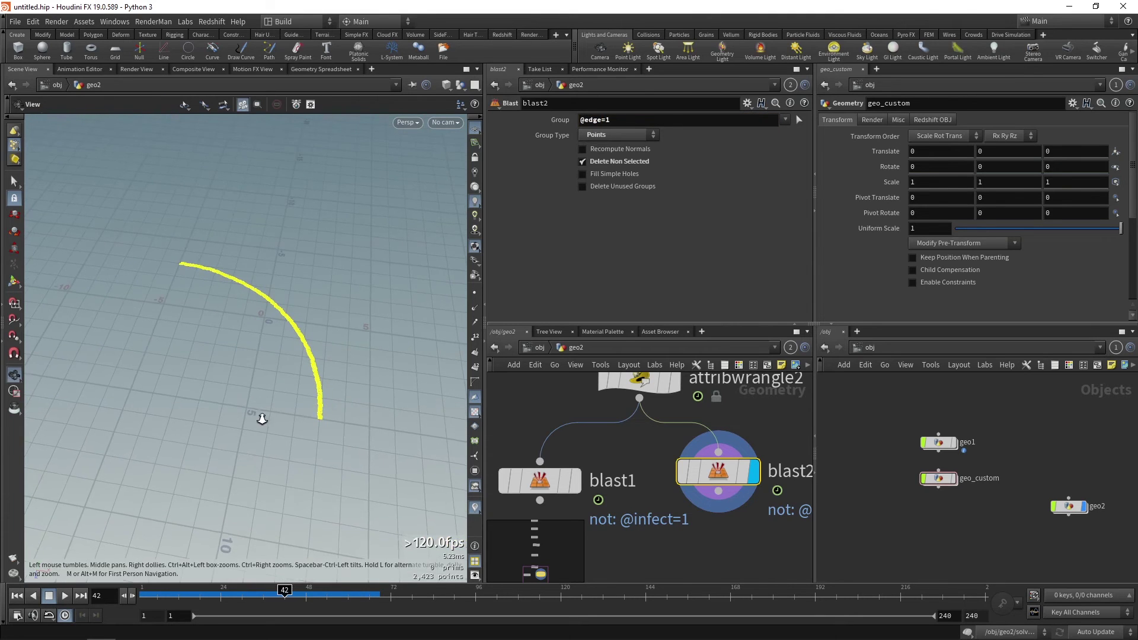
key("s")
left_click(16, 596)
left_click(65, 596)
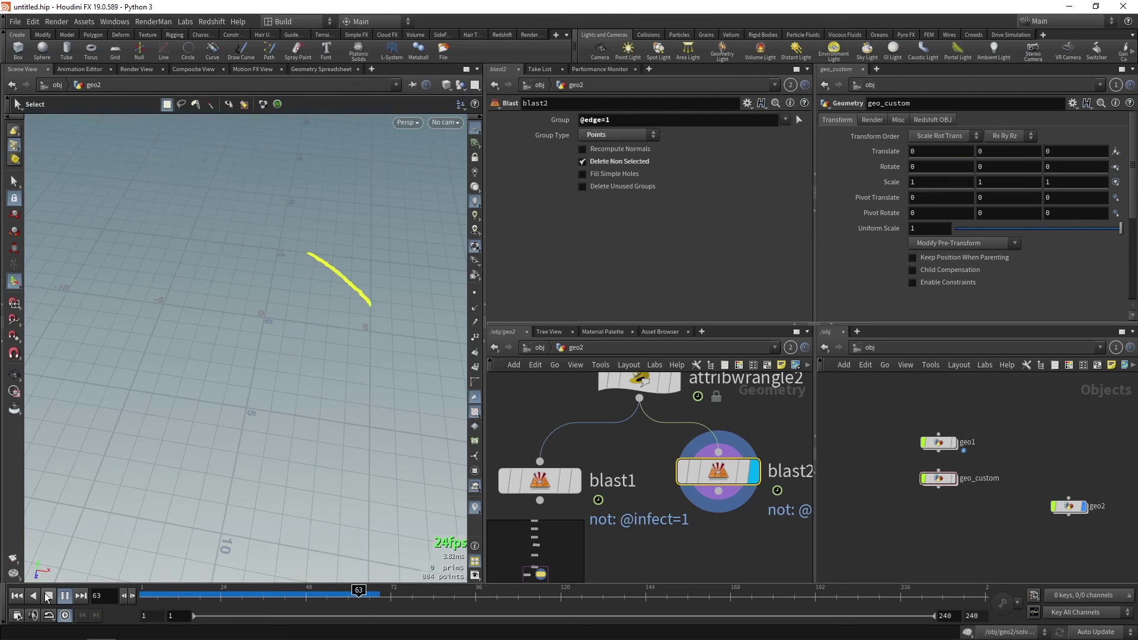
Step: Display blast1's output and replay from frame 1, stopping at frame 75
left_click(48, 595)
left_click(17, 596)
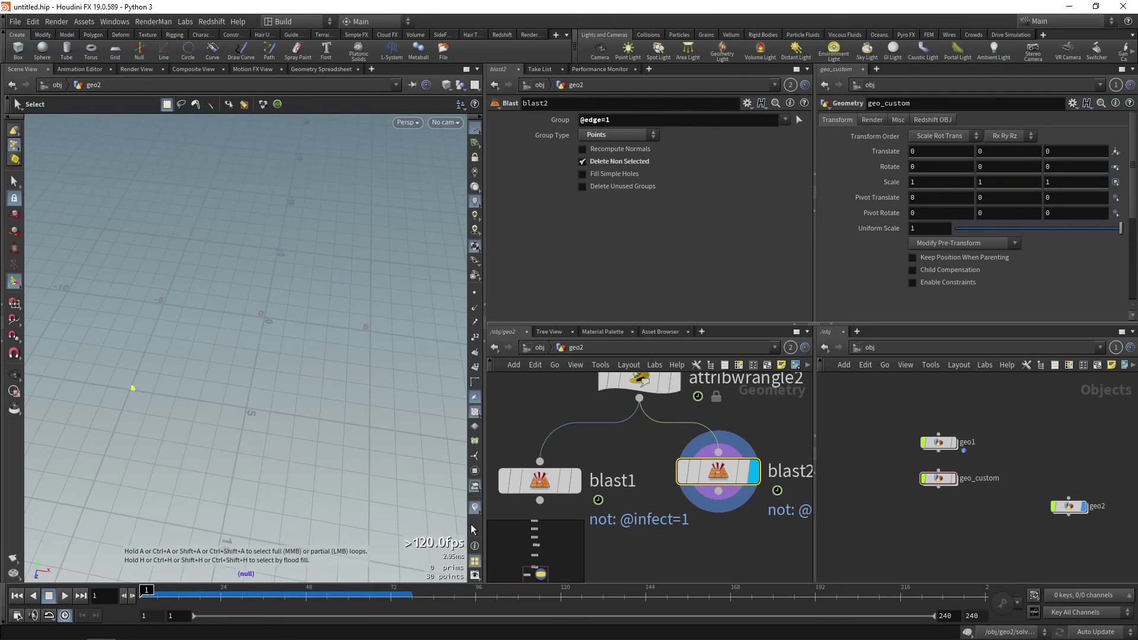
left_click(577, 483)
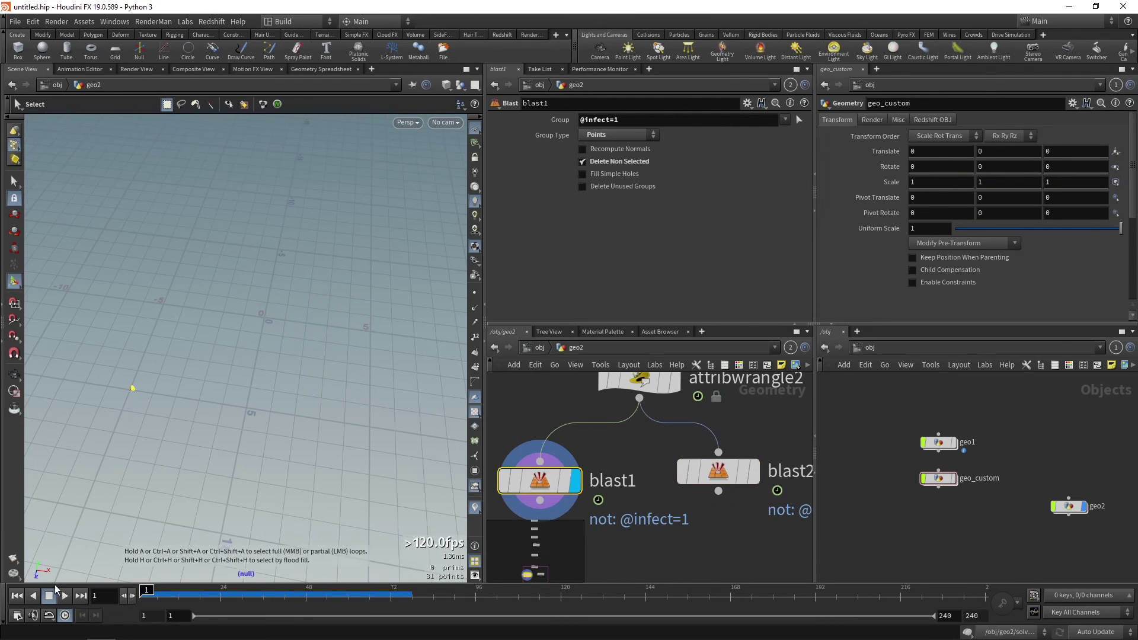
left_click(64, 595)
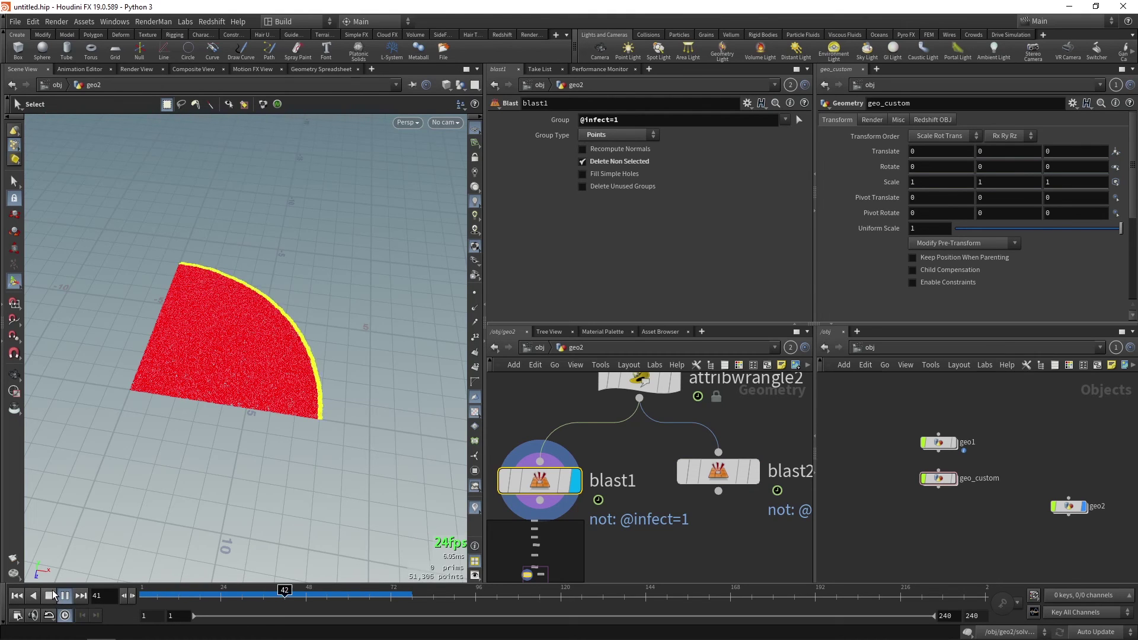
left_click(50, 596)
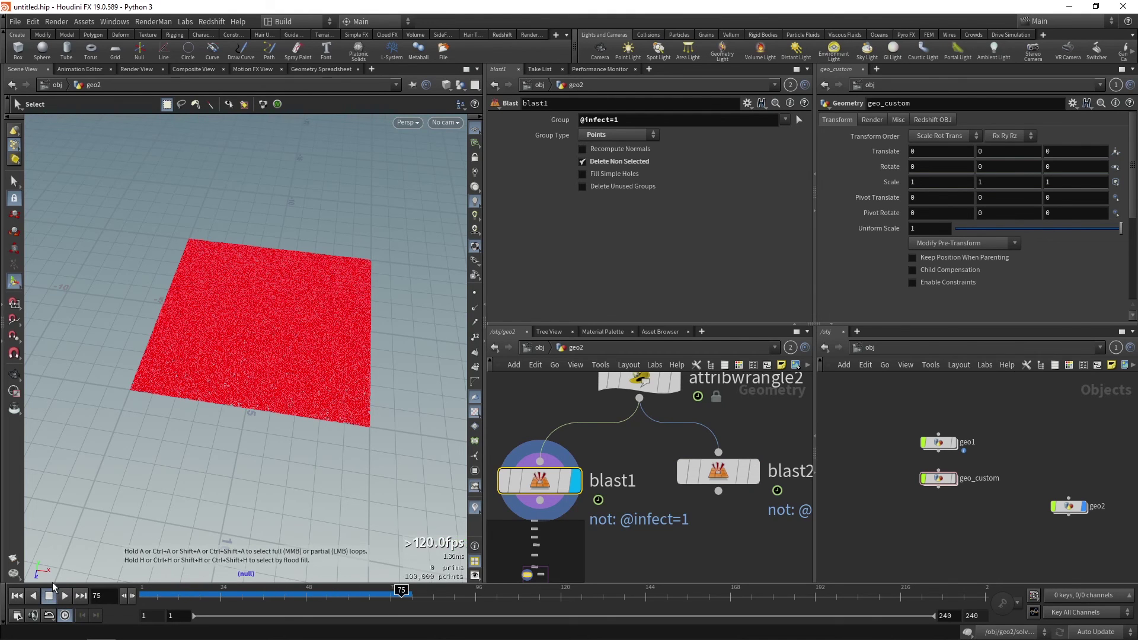